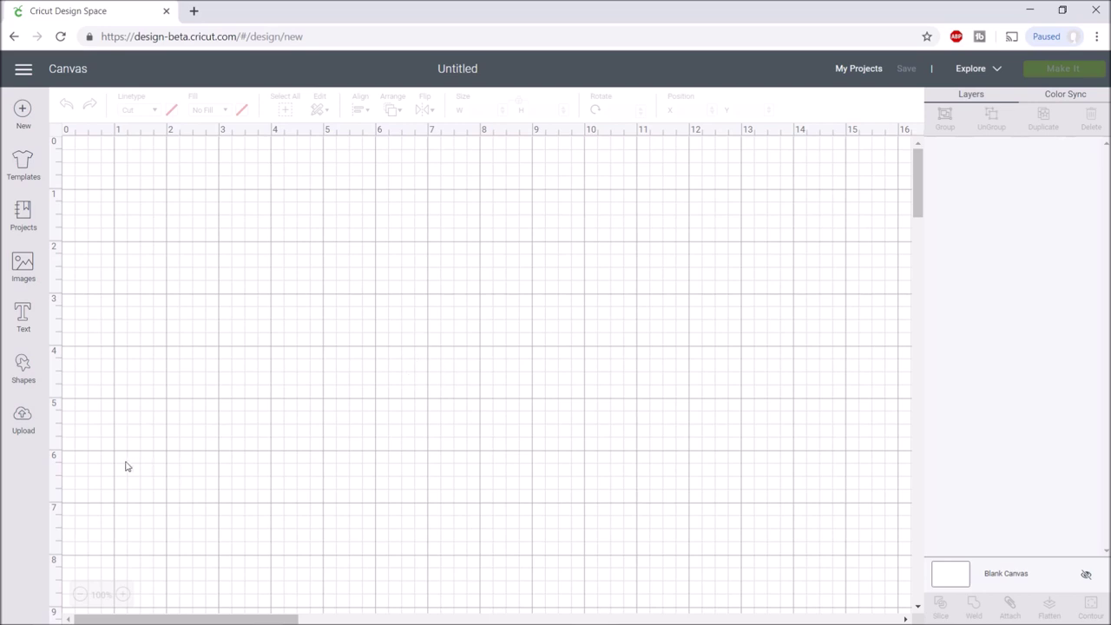
- Upload the first-day-of-school sign SVG and insert it on the canvas at 8.302 × 11.5 in
click(24, 425)
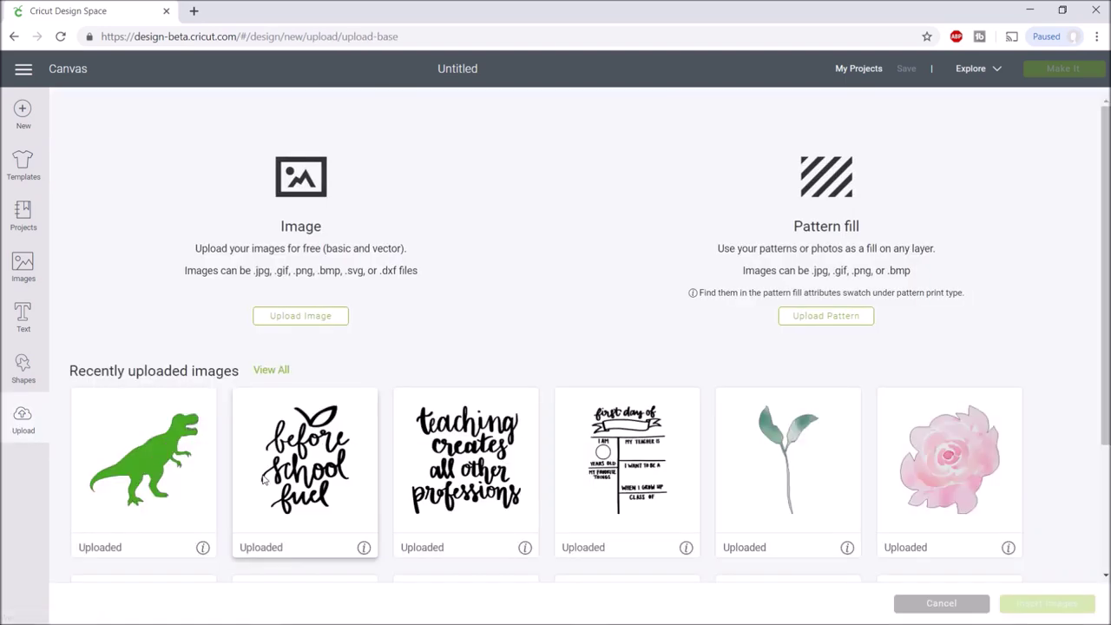
click(289, 321)
click(590, 346)
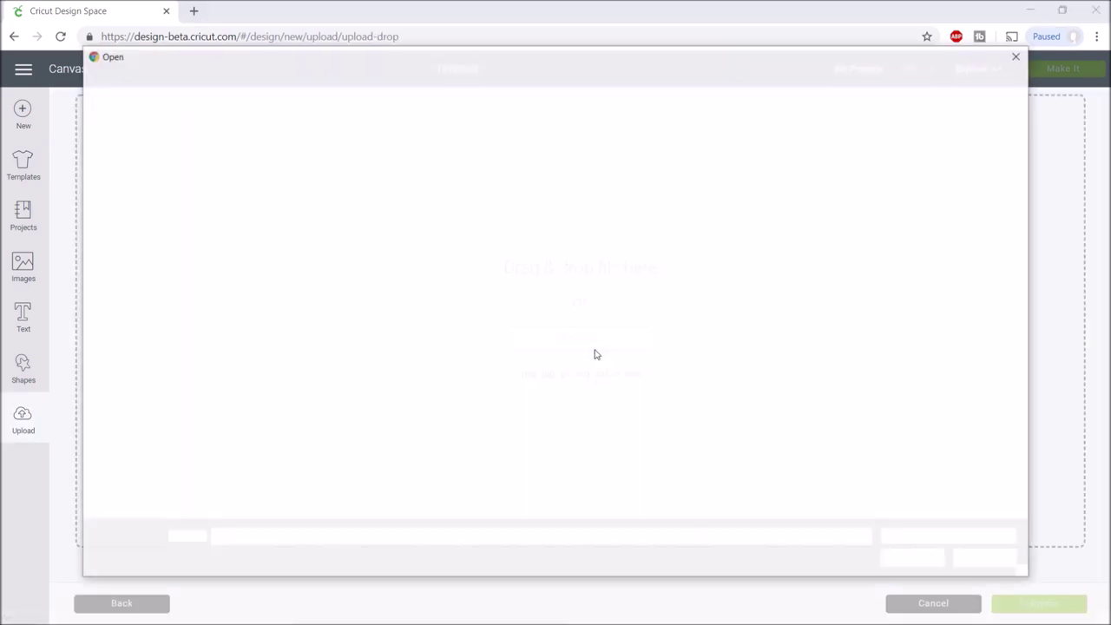
double_click(343, 224)
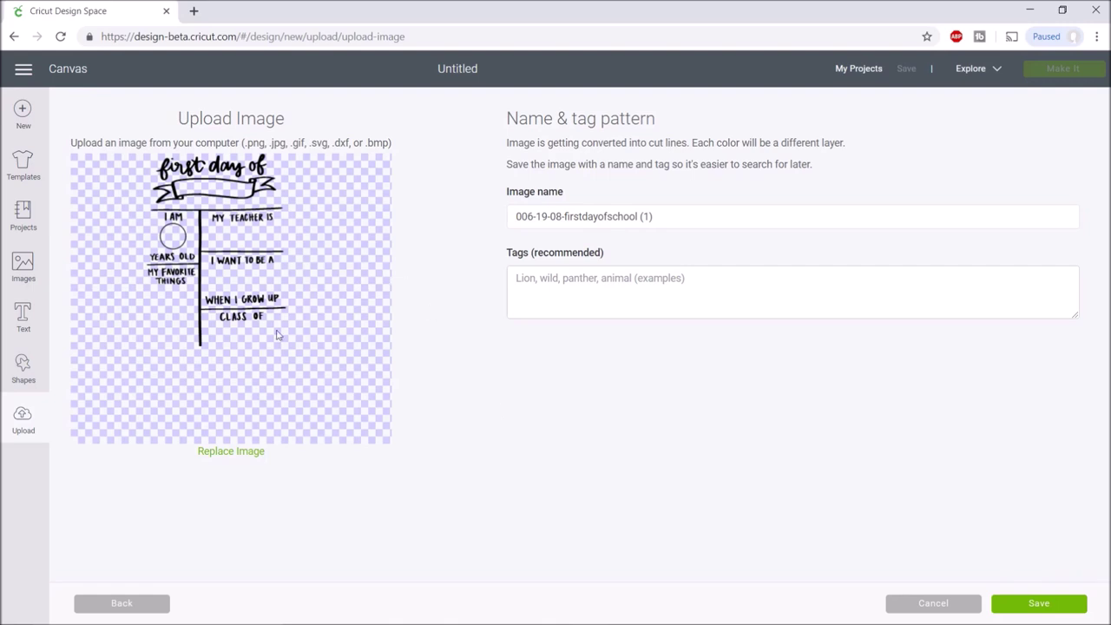
click(1038, 603)
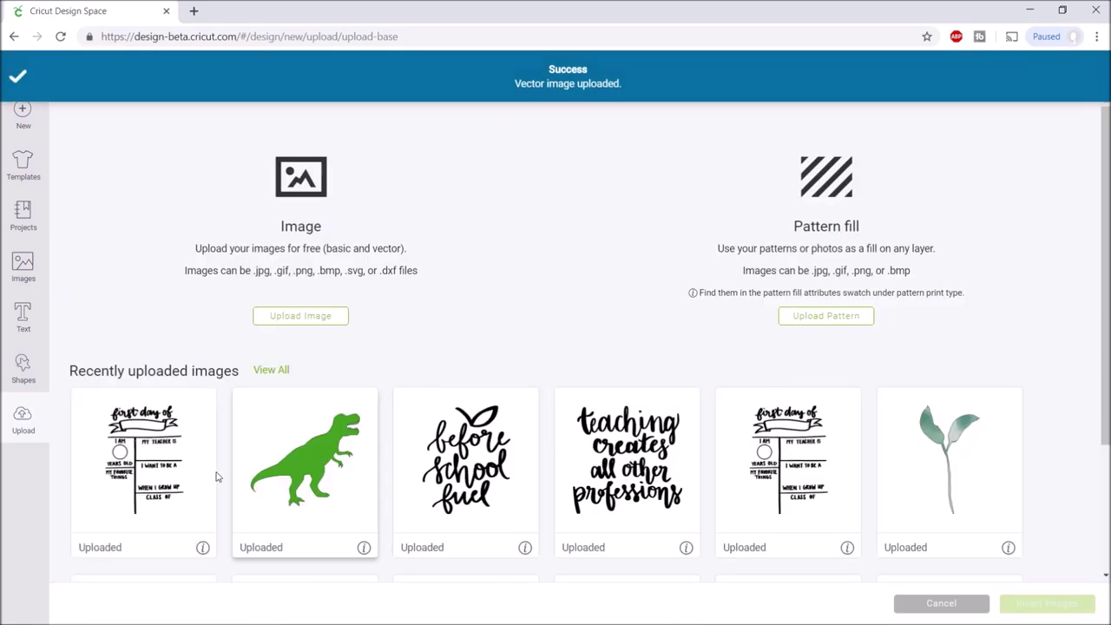
click(1047, 603)
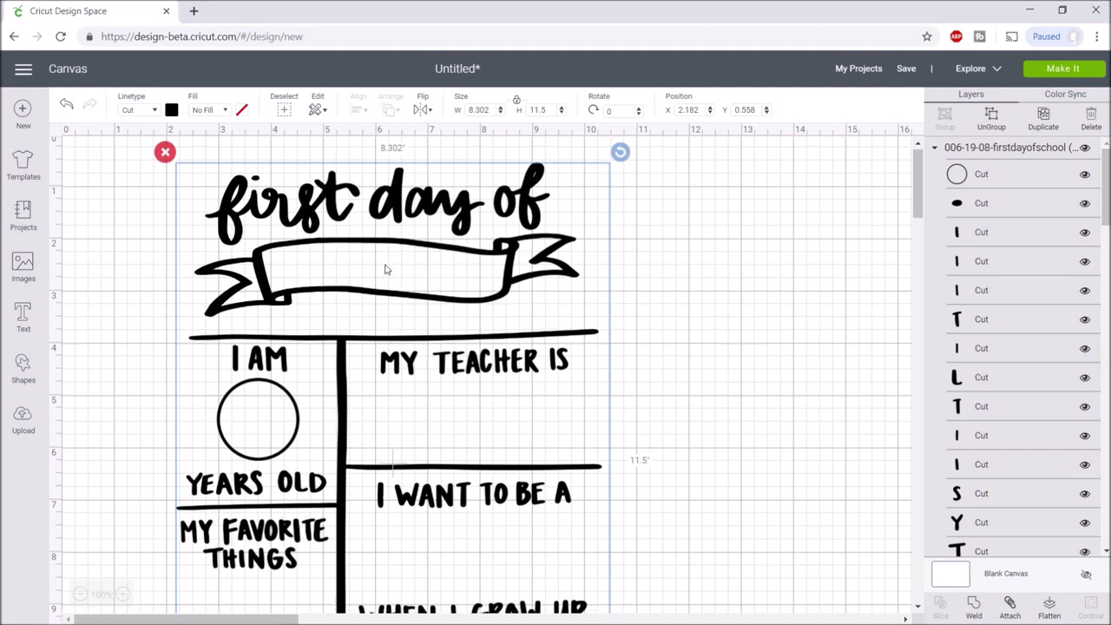
scroll(456, 324, down, 5)
- Move the sign up and right, then ungroup it into separate pieces
scroll(536, 370, up, 5)
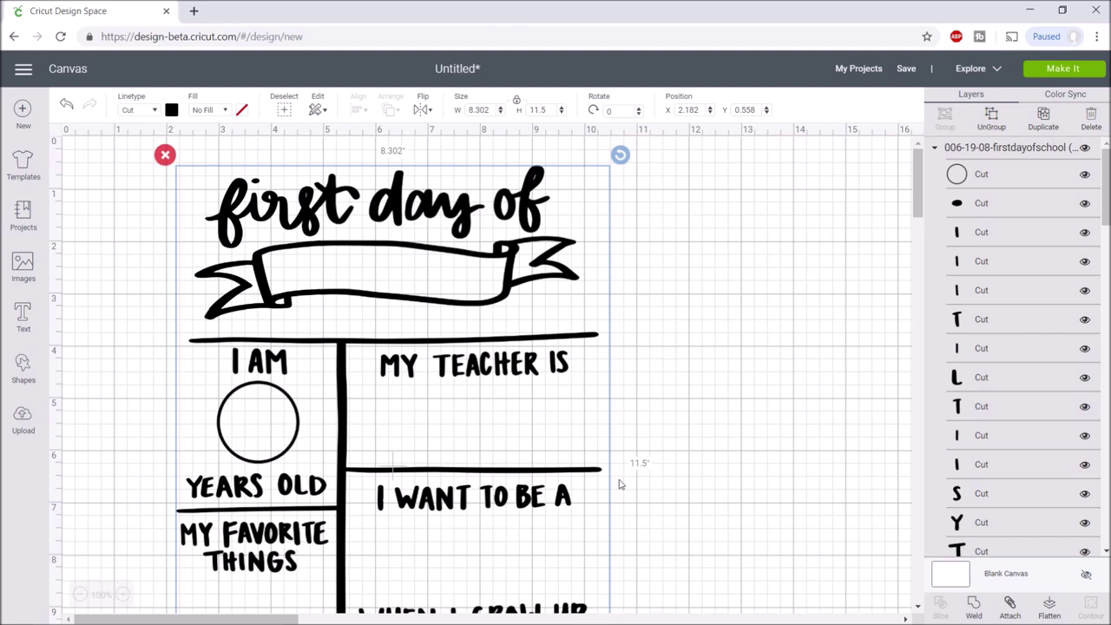
drag(434, 347, 450, 329)
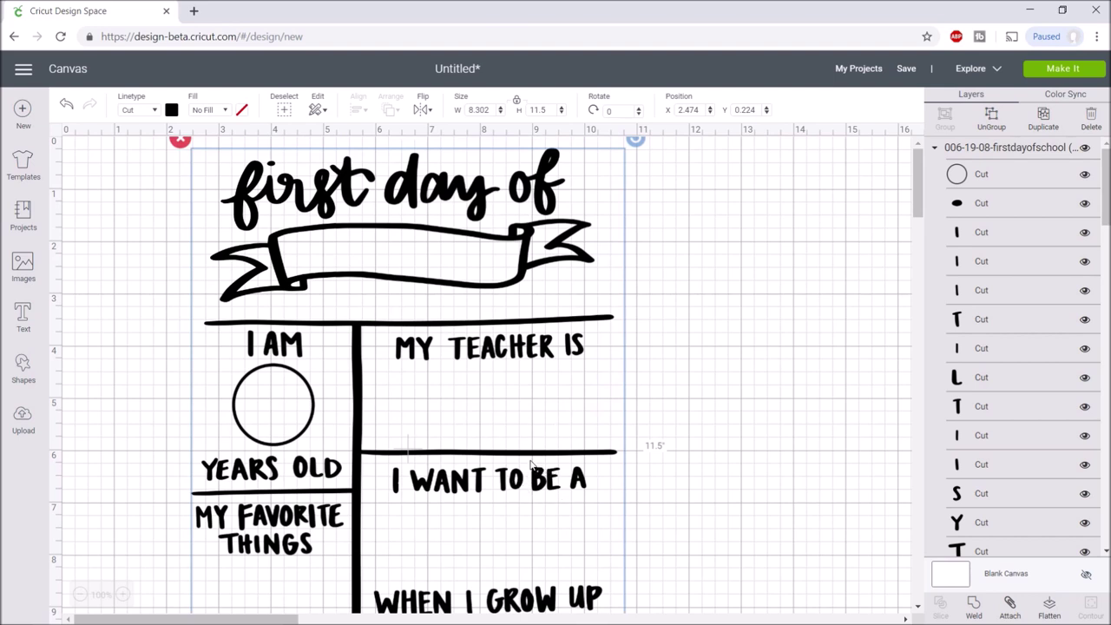
click(990, 117)
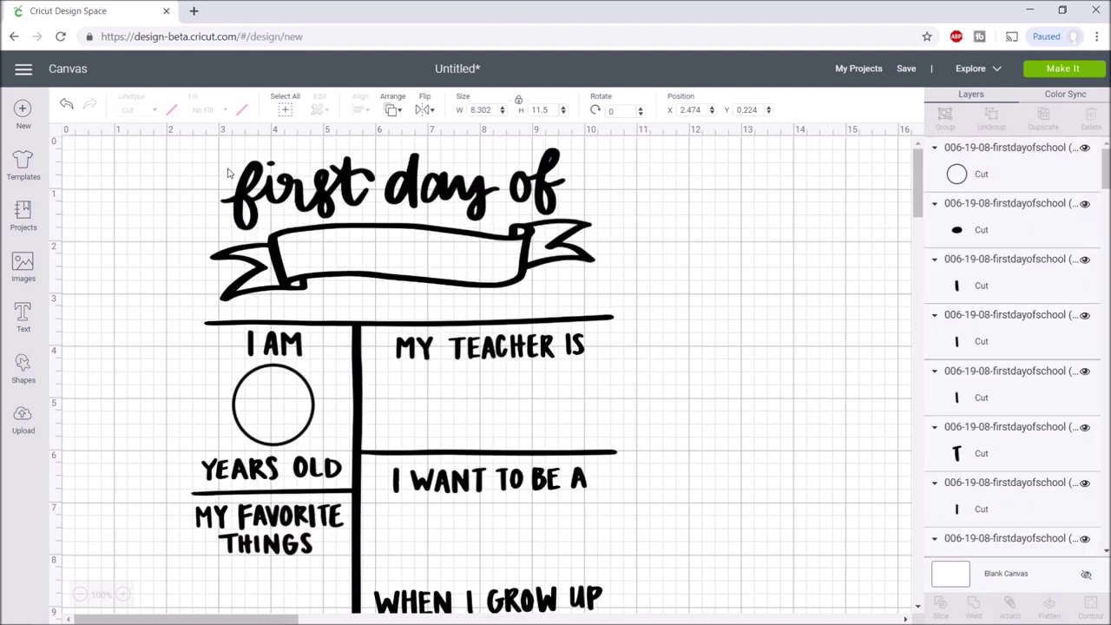
- Group the 'first day of' letters into one 6.596 × 1.573 in group
click(153, 177)
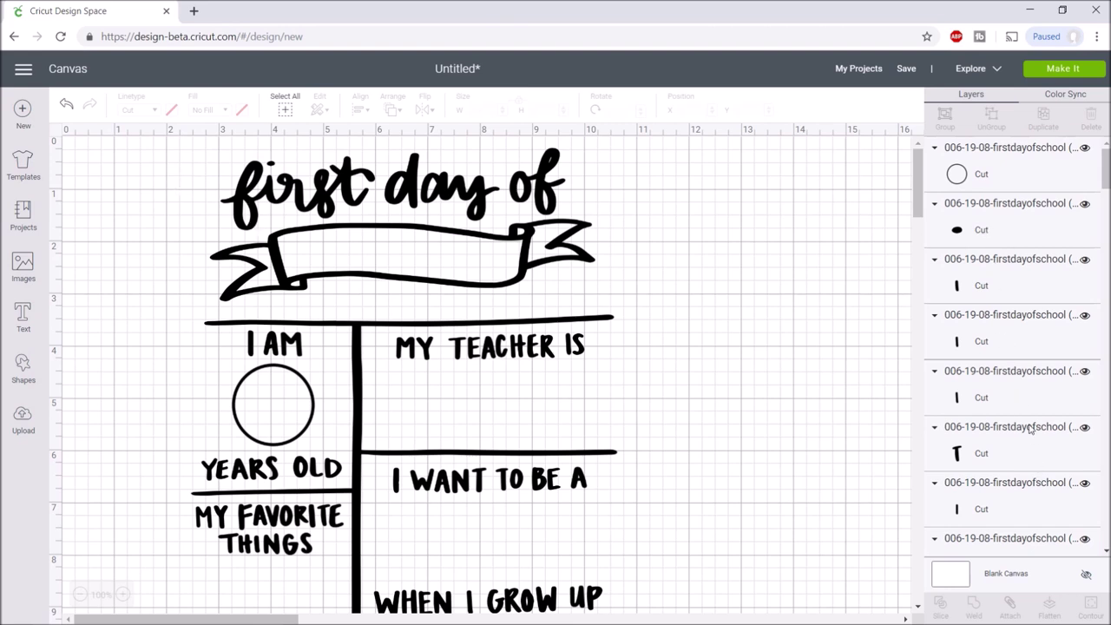
drag(203, 149, 583, 198)
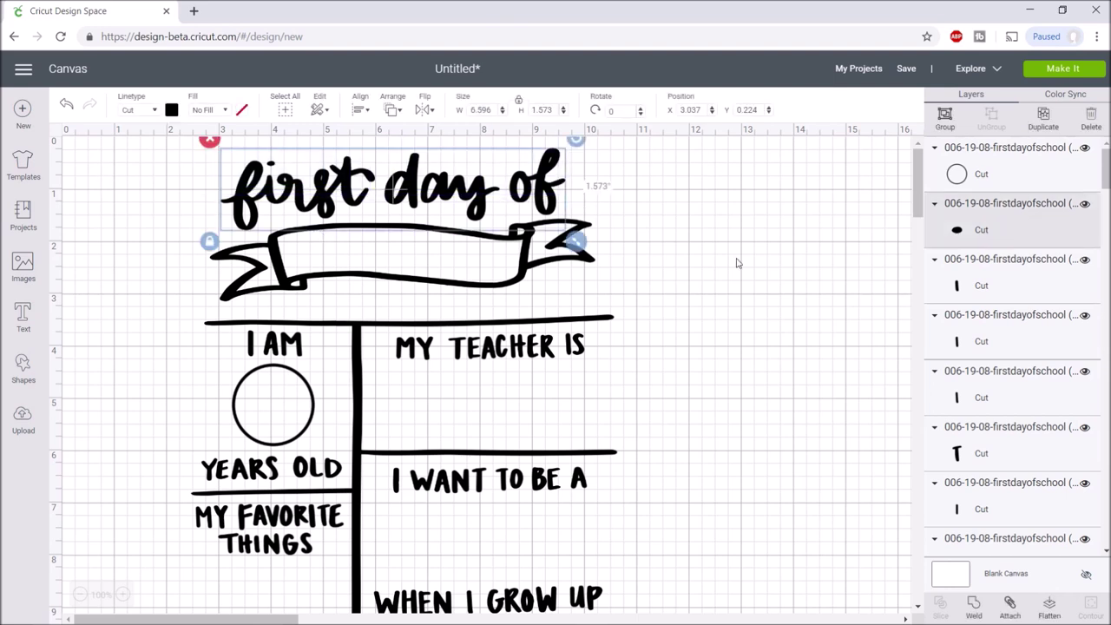
click(944, 117)
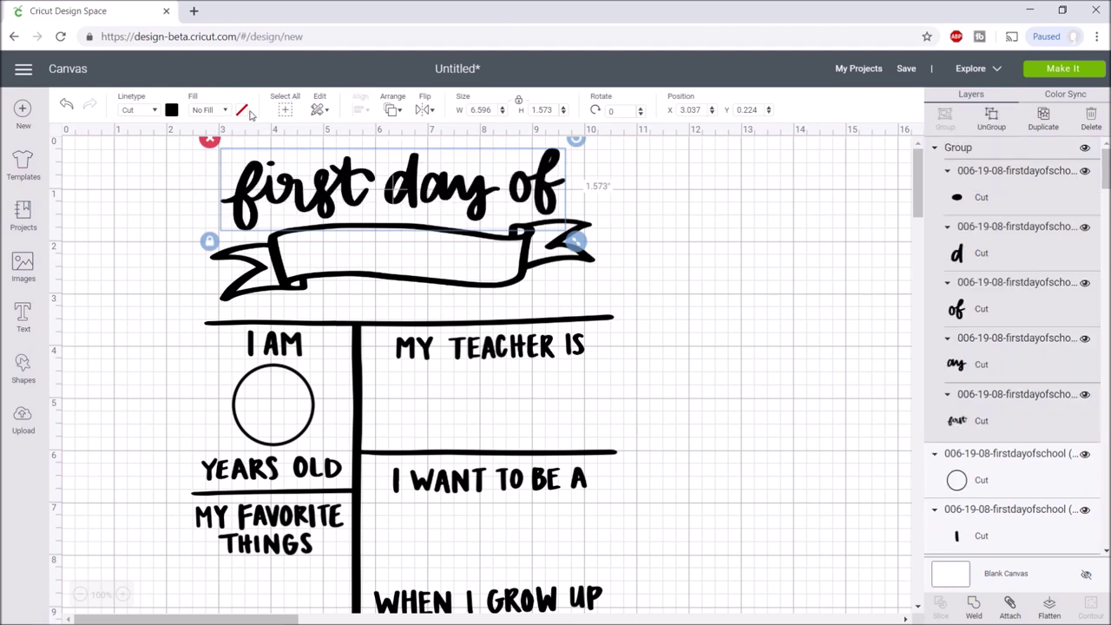
mouse_move(334, 194)
mouse_down()
mouse_move(467, 182)
mouse_move(537, 234)
mouse_move(460, 295)
mouse_move(272, 206)
mouse_move(330, 180)
mouse_move(354, 187)
mouse_up()
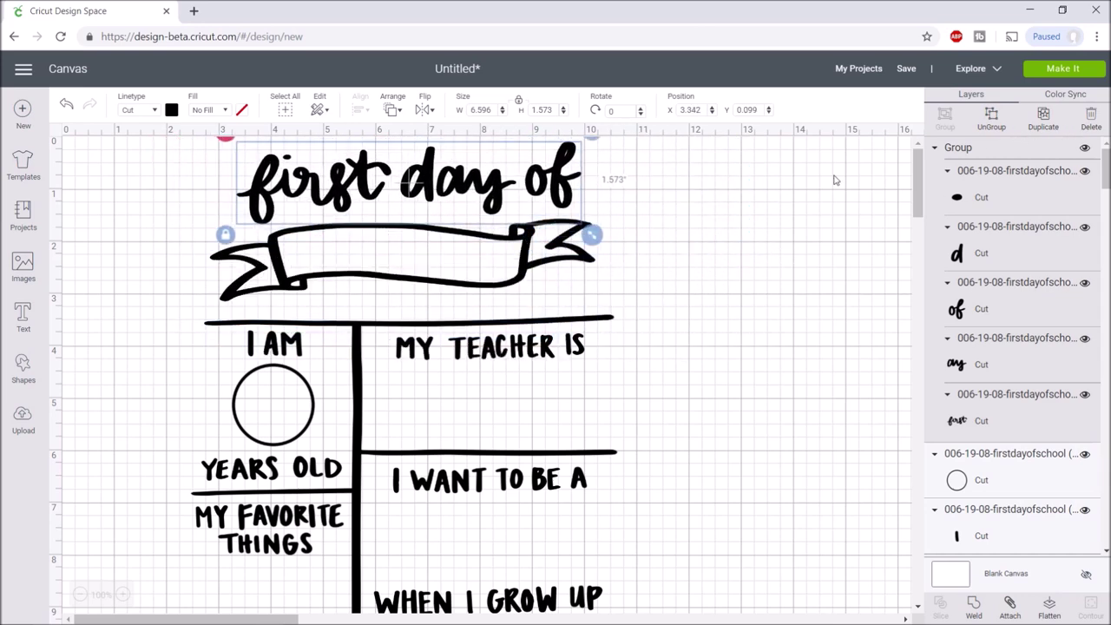
drag(254, 217, 239, 224)
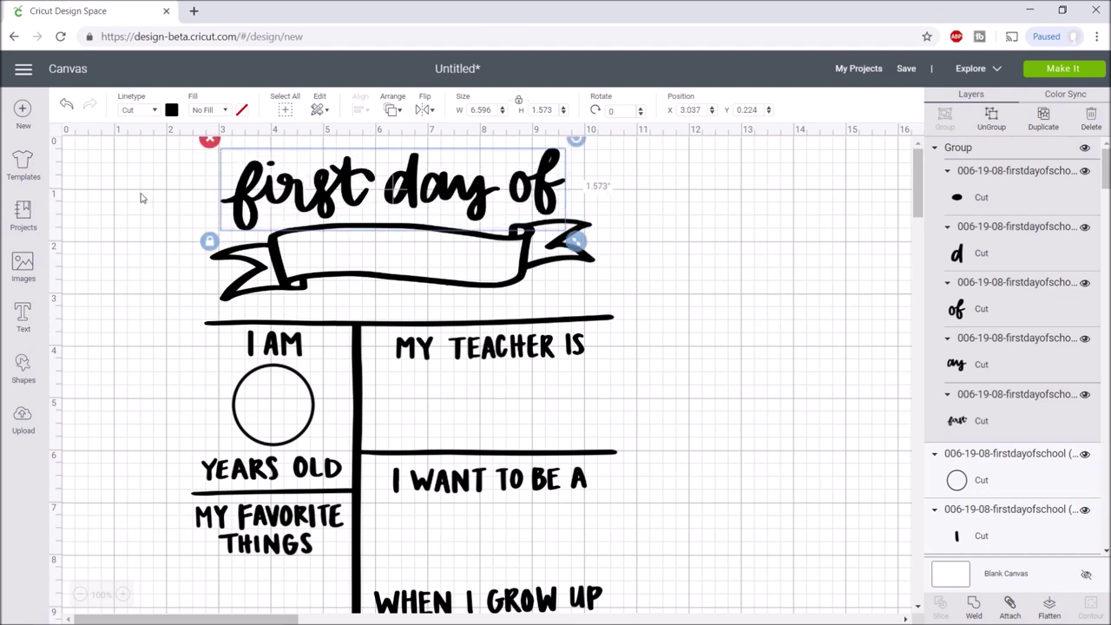
- Color the 'first day of' lettering pale green
click(172, 111)
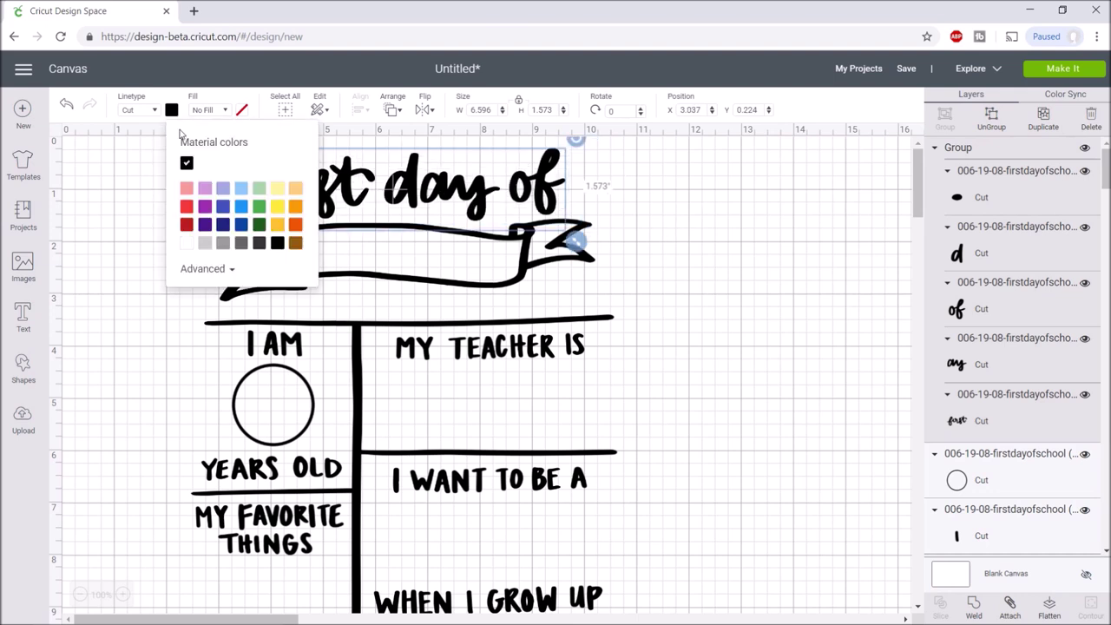
click(259, 188)
click(673, 247)
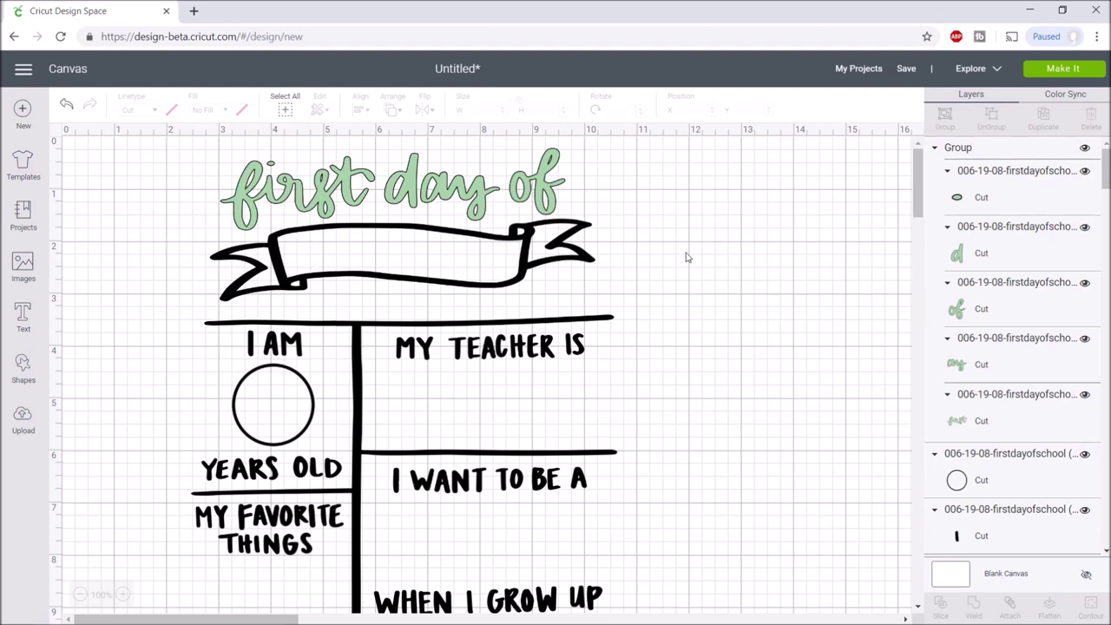
scroll(516, 248, down, 3)
scroll(434, 226, up, 1)
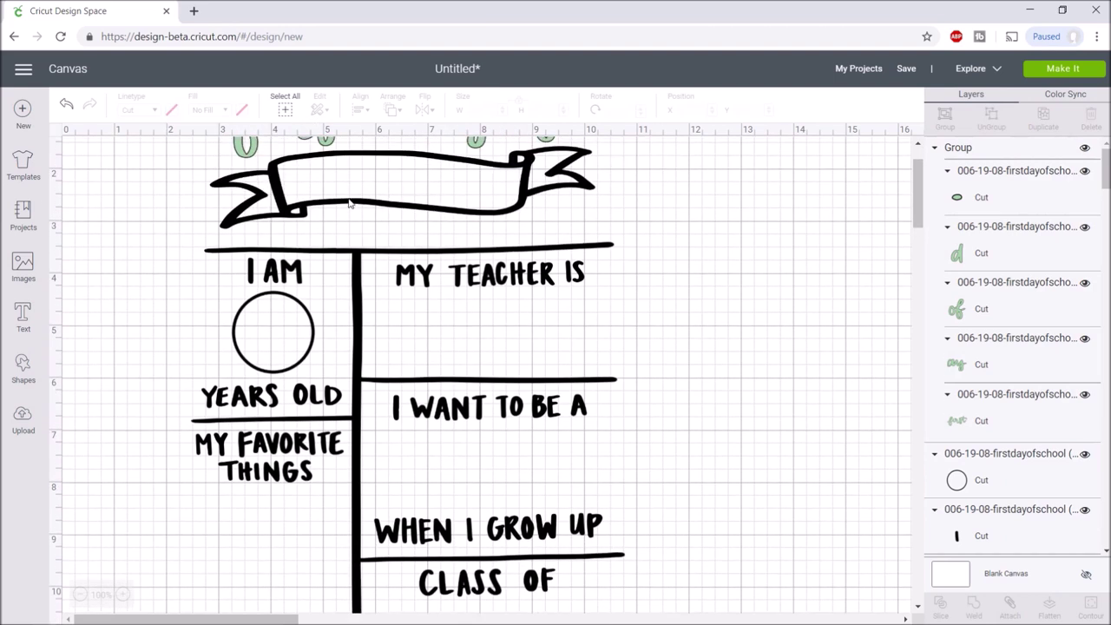
- Make the banner, table frame lines and circle white
click(350, 203)
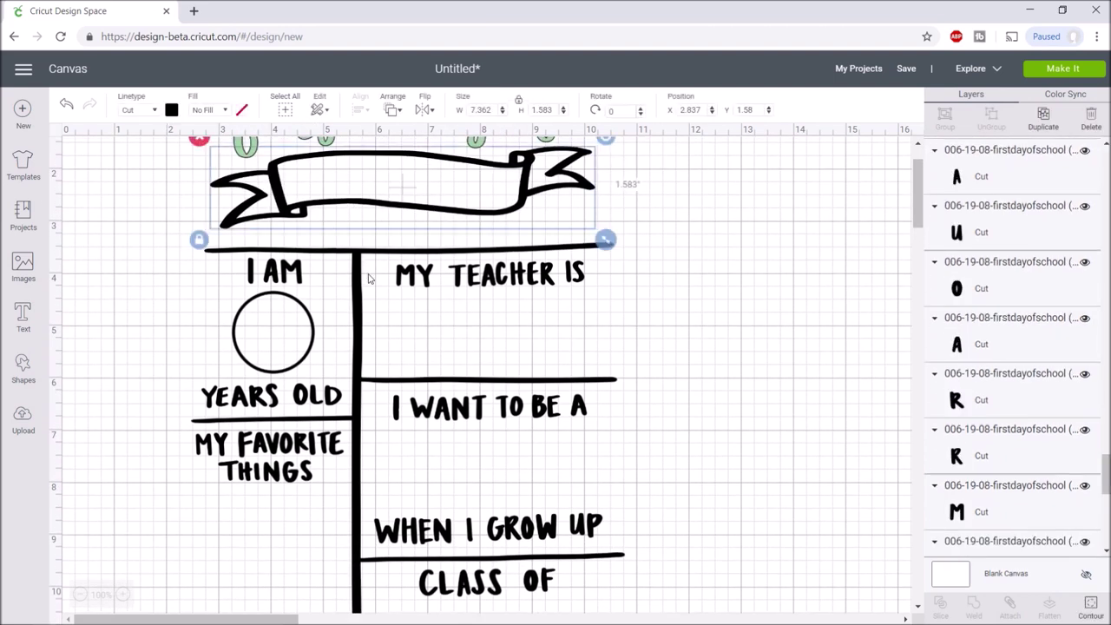
click(171, 109)
click(190, 252)
click(379, 292)
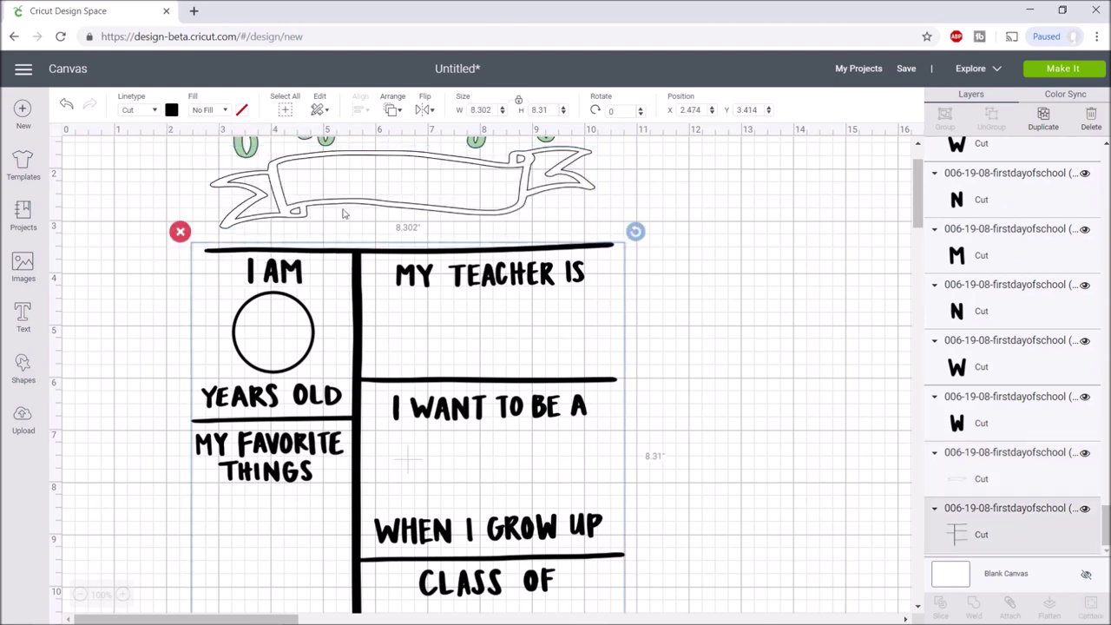
click(171, 109)
click(185, 242)
click(287, 334)
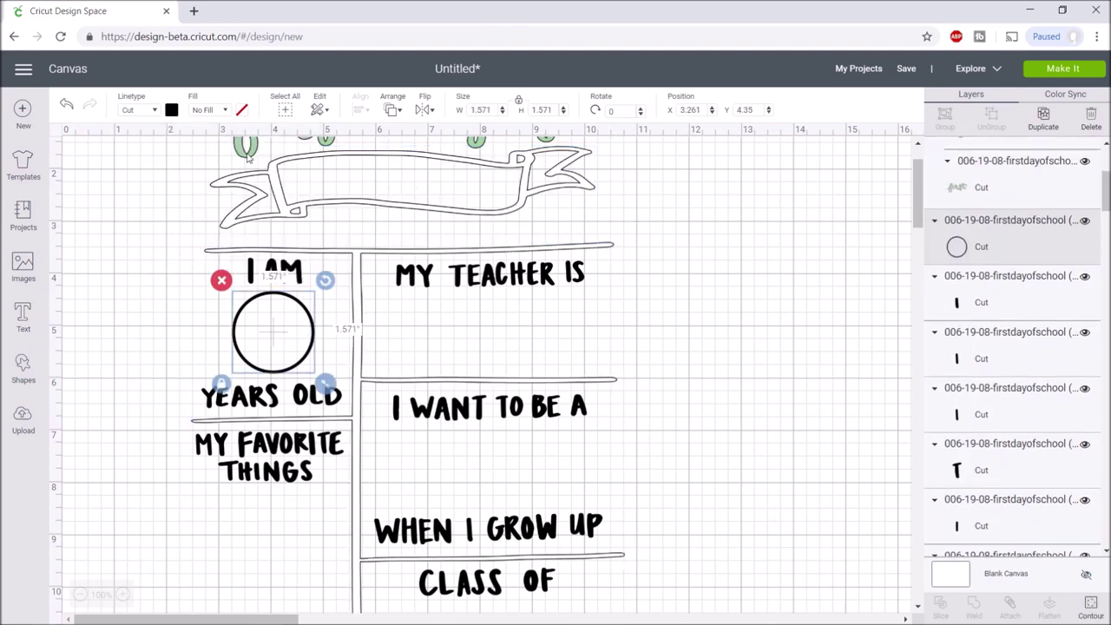
click(481, 317)
click(273, 330)
click(171, 109)
click(186, 242)
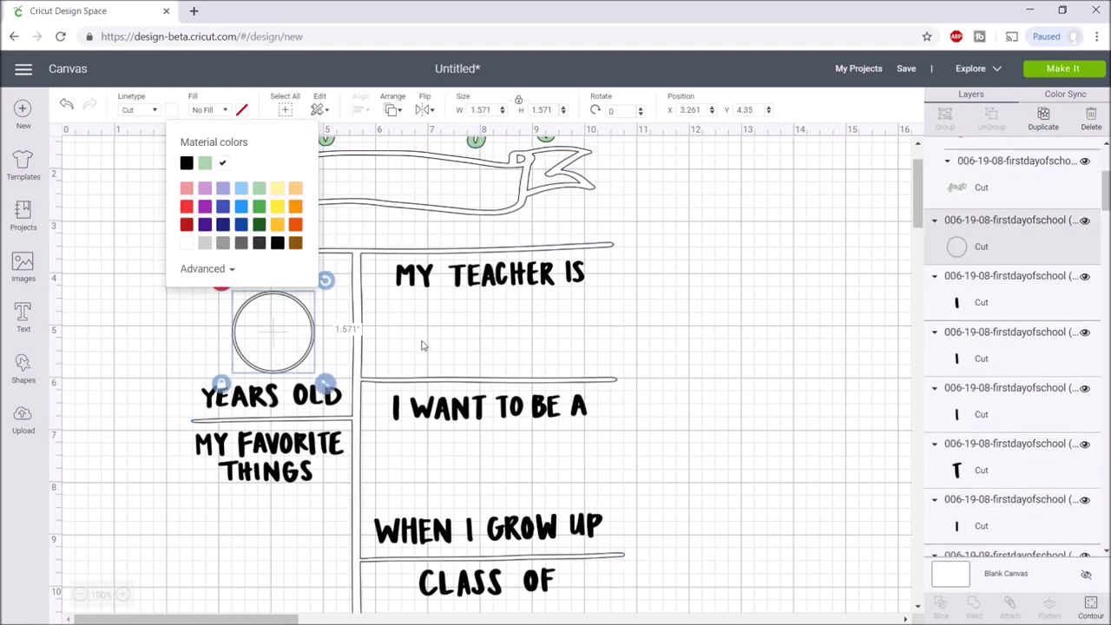
click(221, 291)
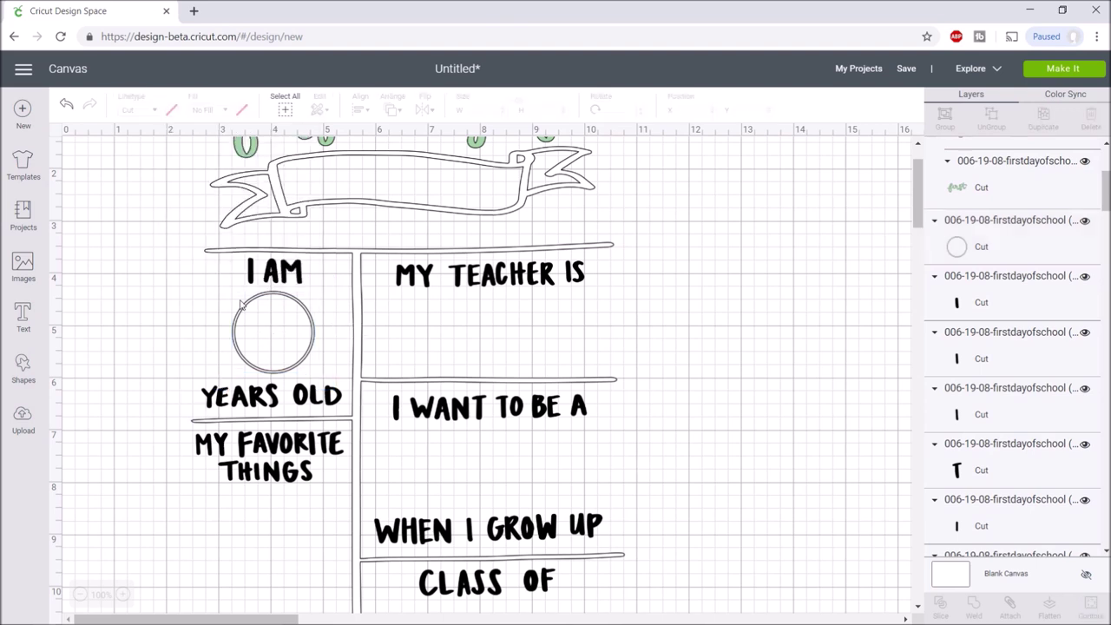
- Undo the last change and hide the table frame lines layer
key(ctrl+z)
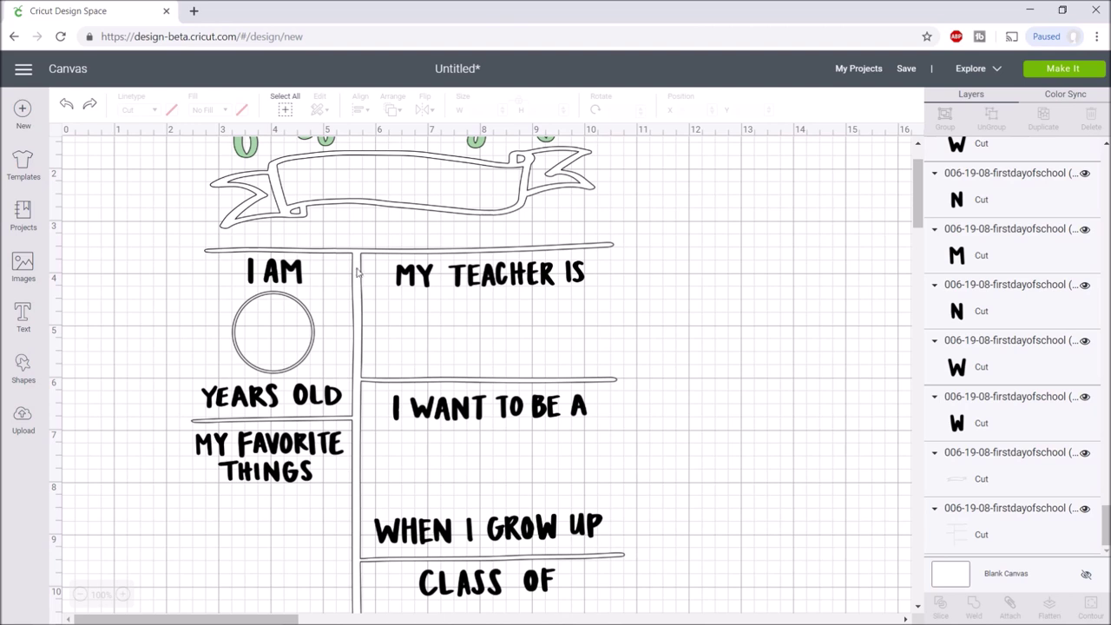
click(361, 267)
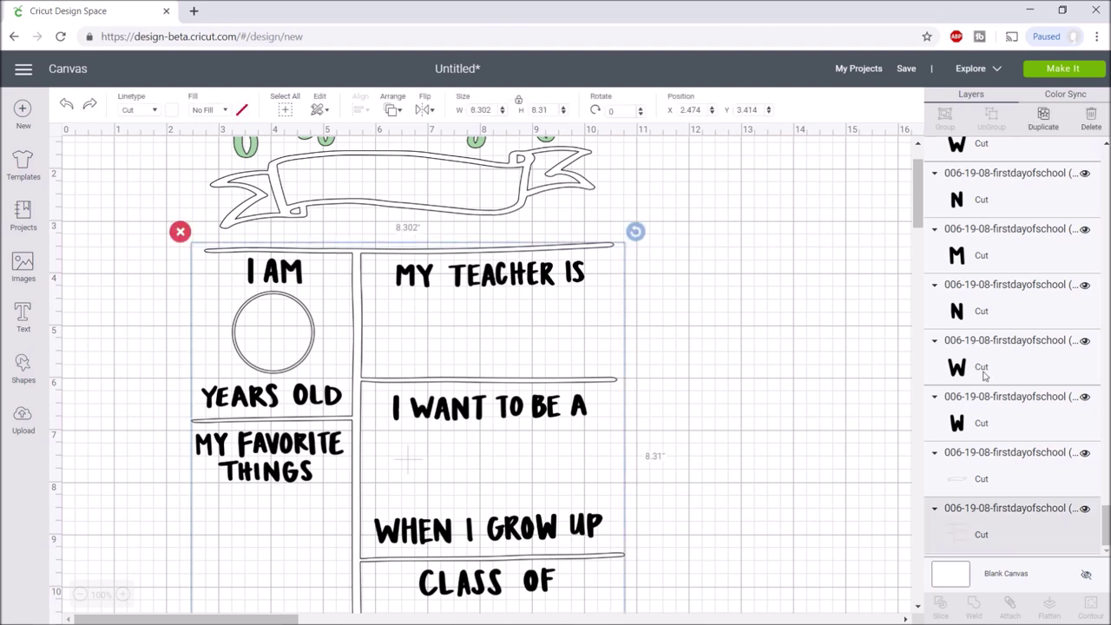
click(1085, 510)
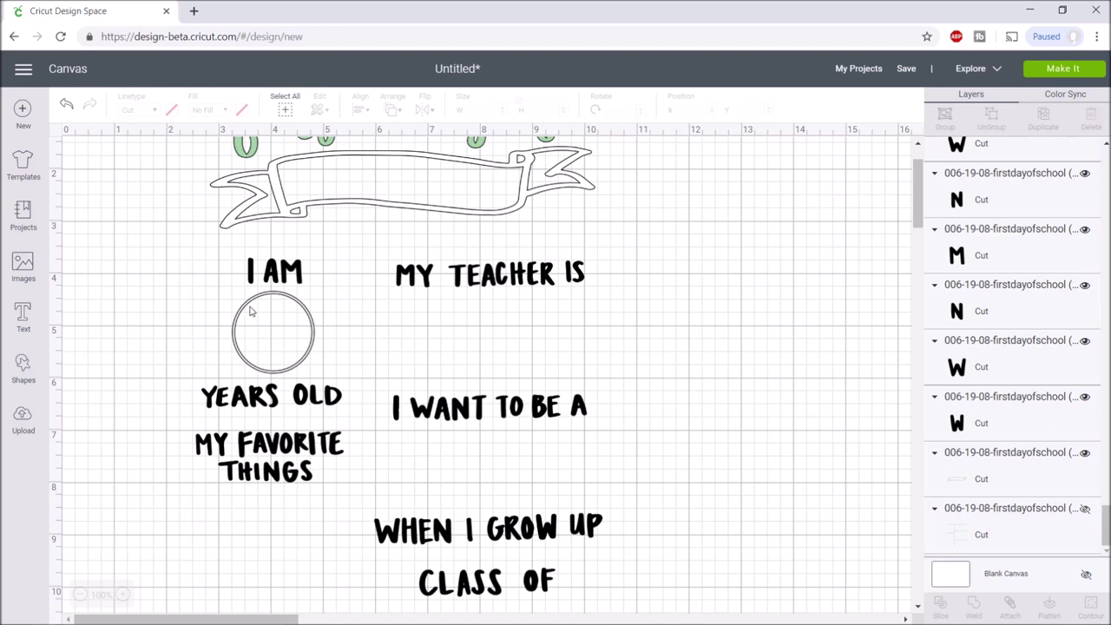
- Make I AM and YEARS OLD yellow and MY TEACHER IS blue
drag(228, 261, 320, 276)
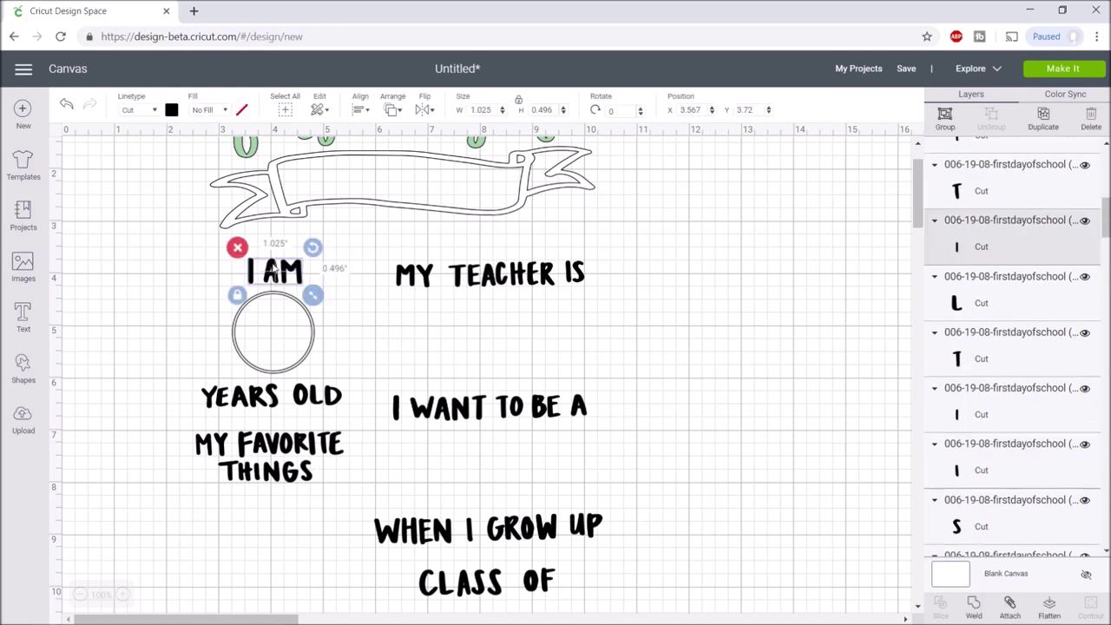
click(171, 110)
click(241, 162)
drag(193, 386, 347, 412)
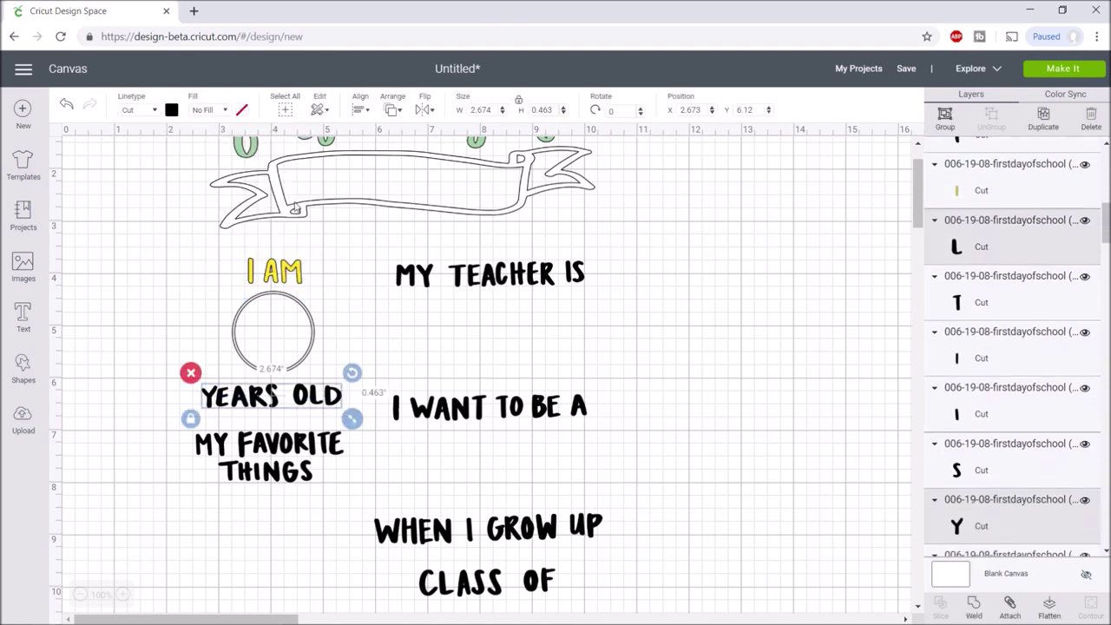
click(171, 109)
click(241, 162)
drag(605, 304, 382, 252)
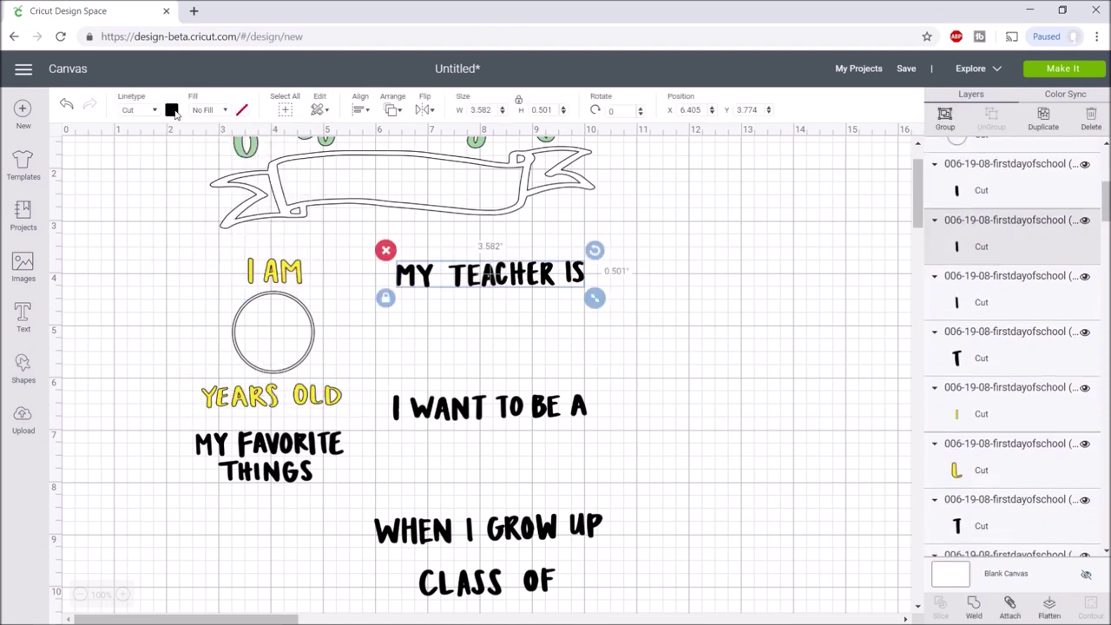
click(171, 109)
click(260, 163)
- Make I WANT TO BE A and WHEN I GROW UP red, CLASS OF tan
drag(374, 432, 619, 525)
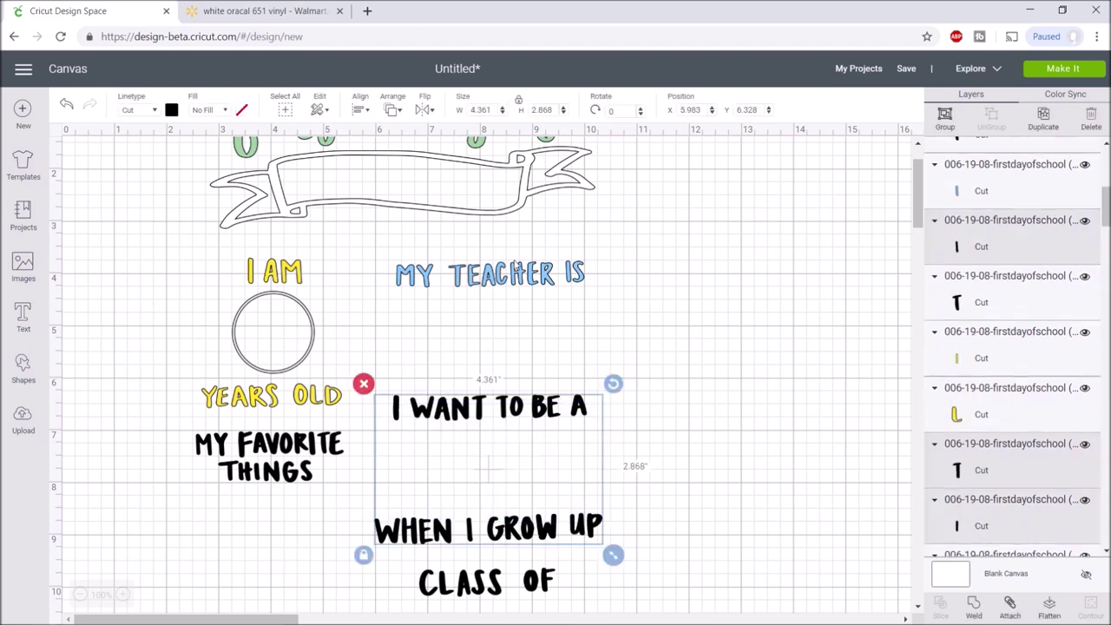
click(171, 109)
click(277, 162)
drag(590, 603, 408, 564)
click(171, 109)
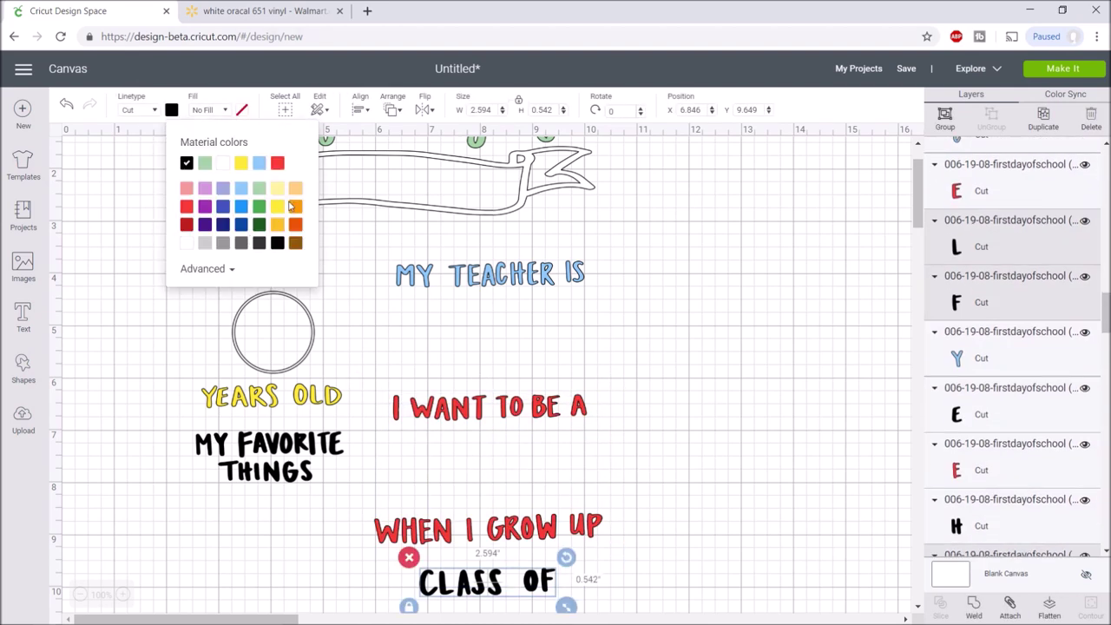
click(296, 163)
click(182, 469)
- Make MY FAVORITE THINGS blue
drag(182, 469, 345, 445)
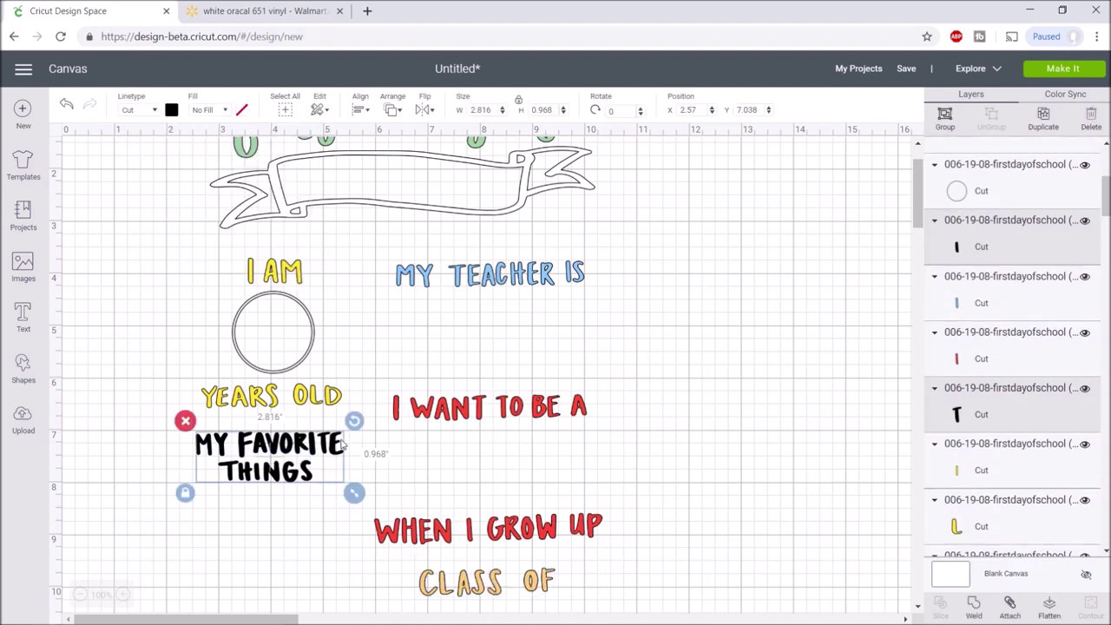
click(171, 110)
click(260, 163)
click(751, 396)
scroll(751, 396, down, 1)
scroll(752, 395, up, 2)
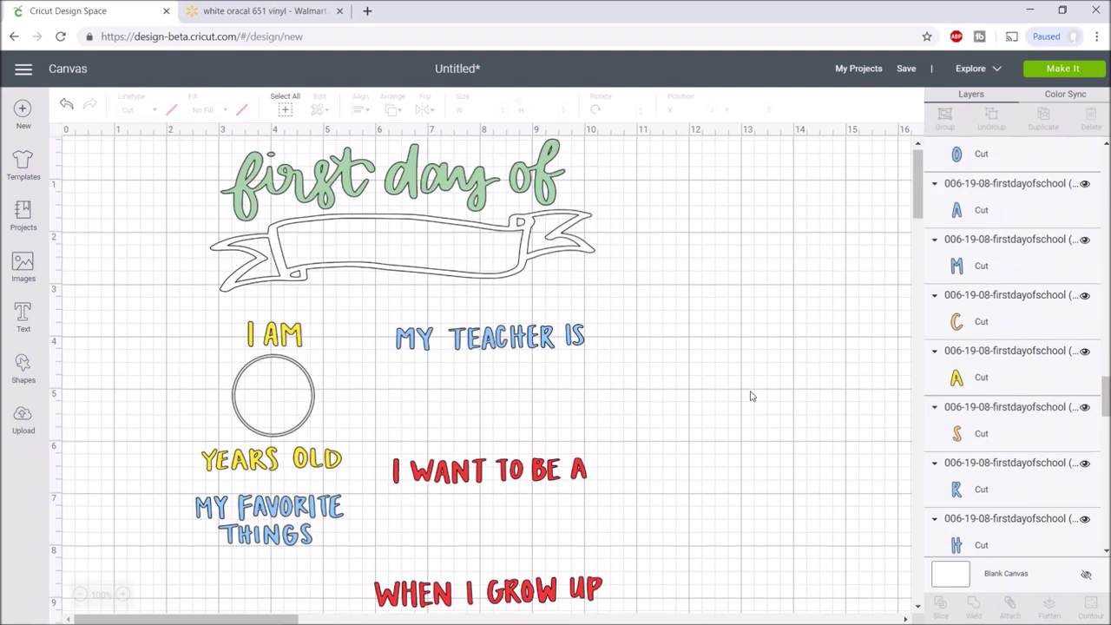
scroll(1071, 374, down, 6)
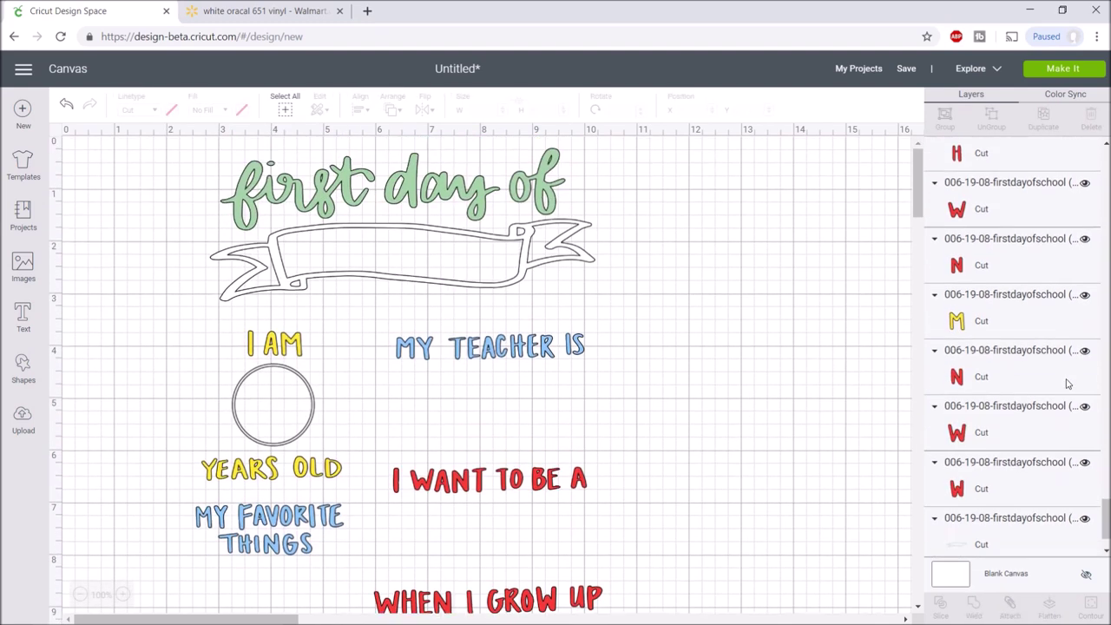
- Show the frame lines again and select every piece of the design
click(1091, 512)
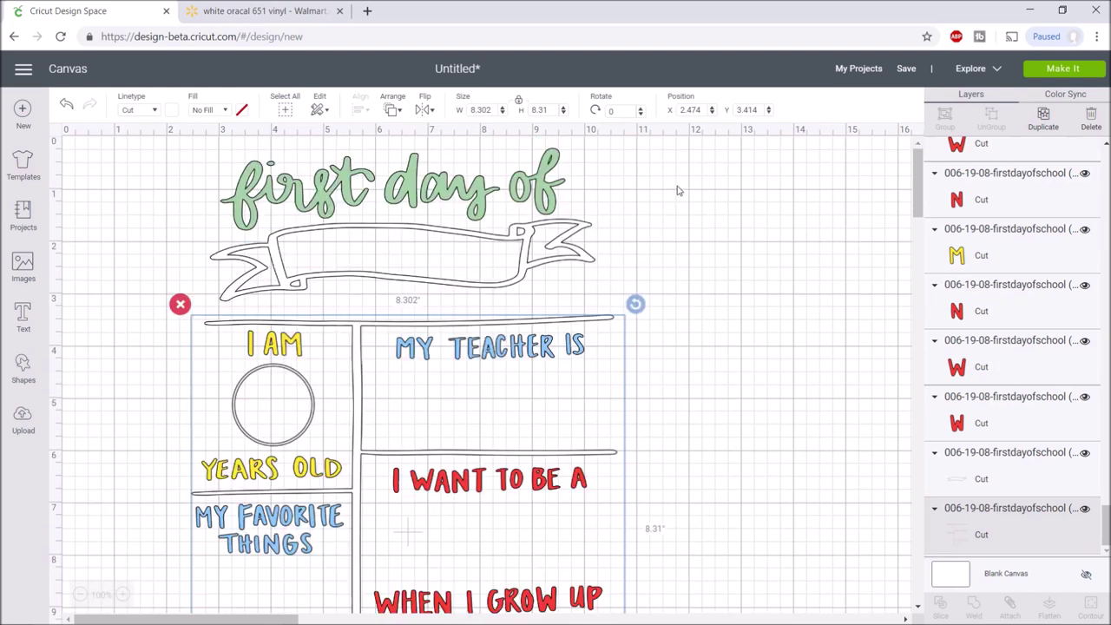
click(695, 191)
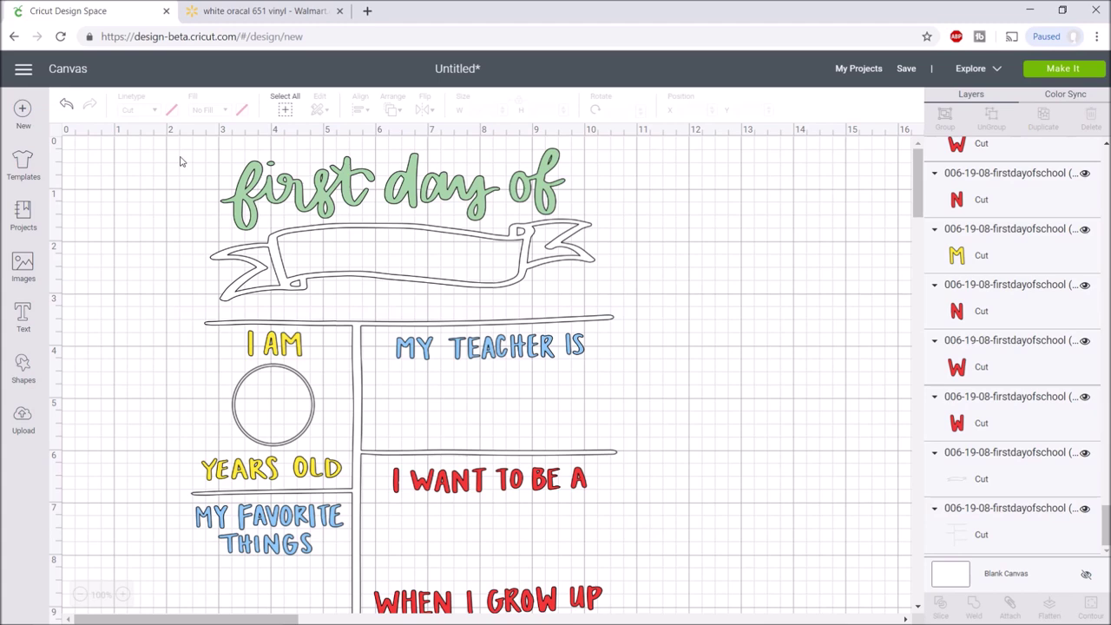
drag(178, 154, 640, 366)
scroll(632, 451, down, 5)
scroll(681, 393, up, 5)
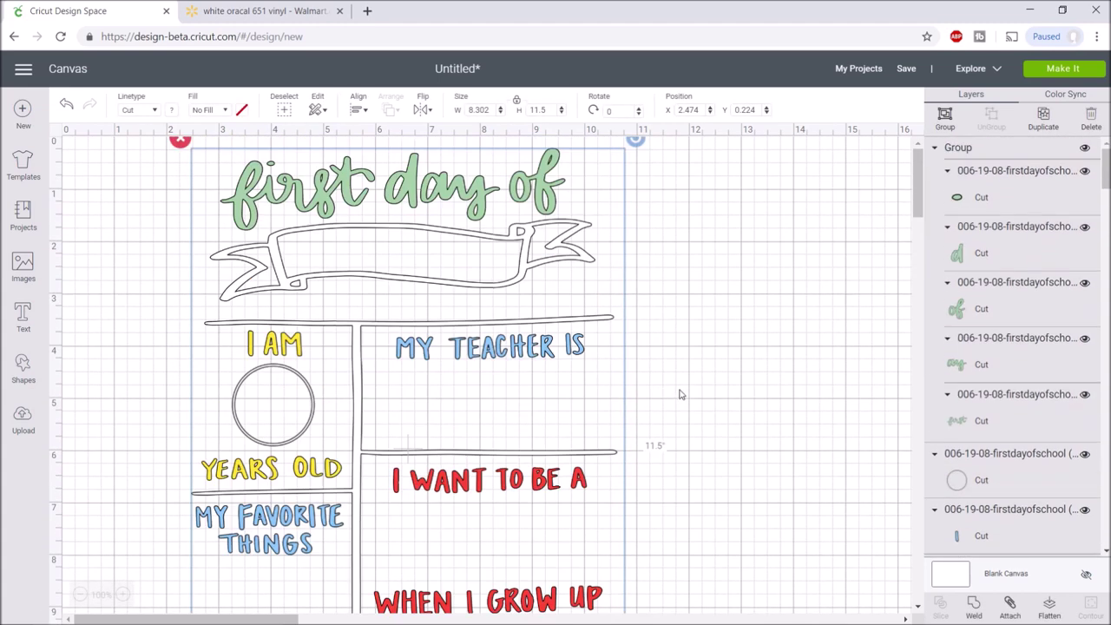
- Group the whole first-day design and add a square positioned over it
click(948, 122)
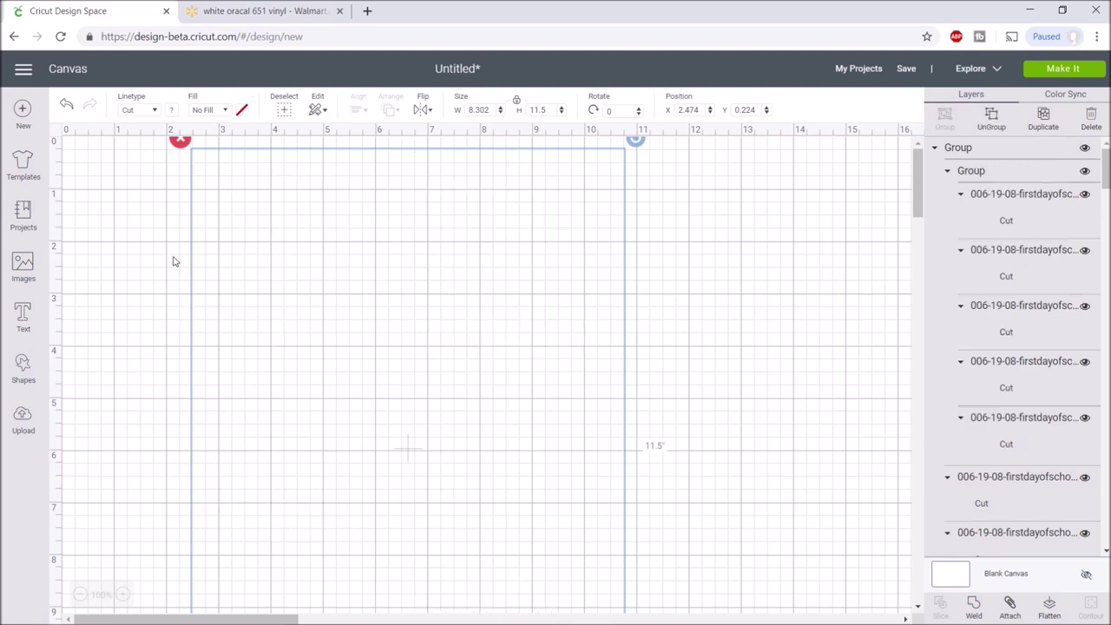
click(17, 375)
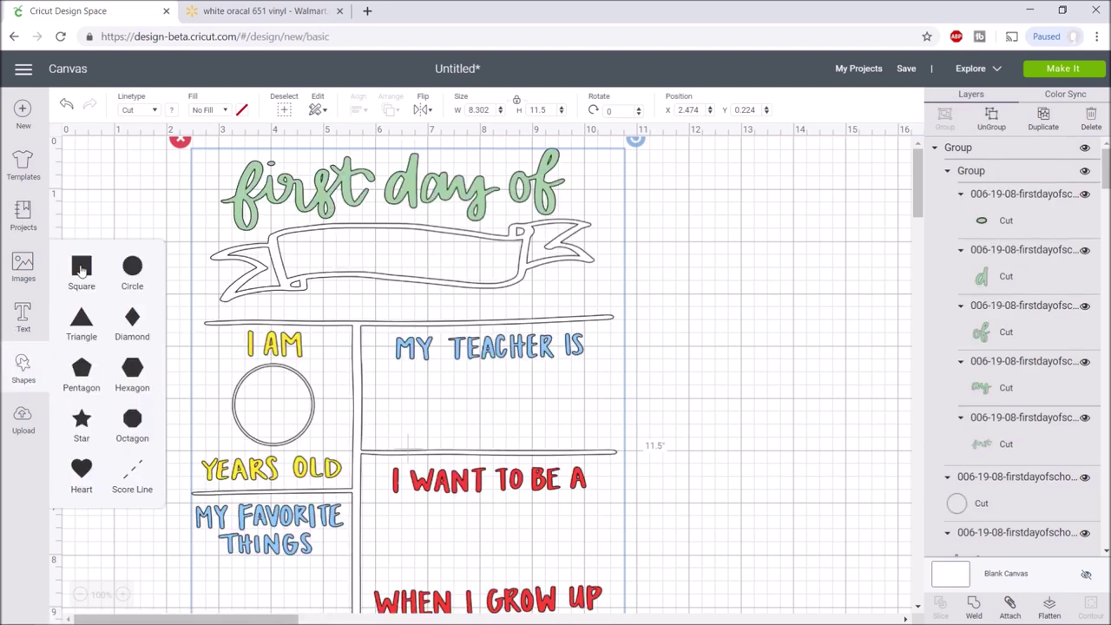
click(81, 267)
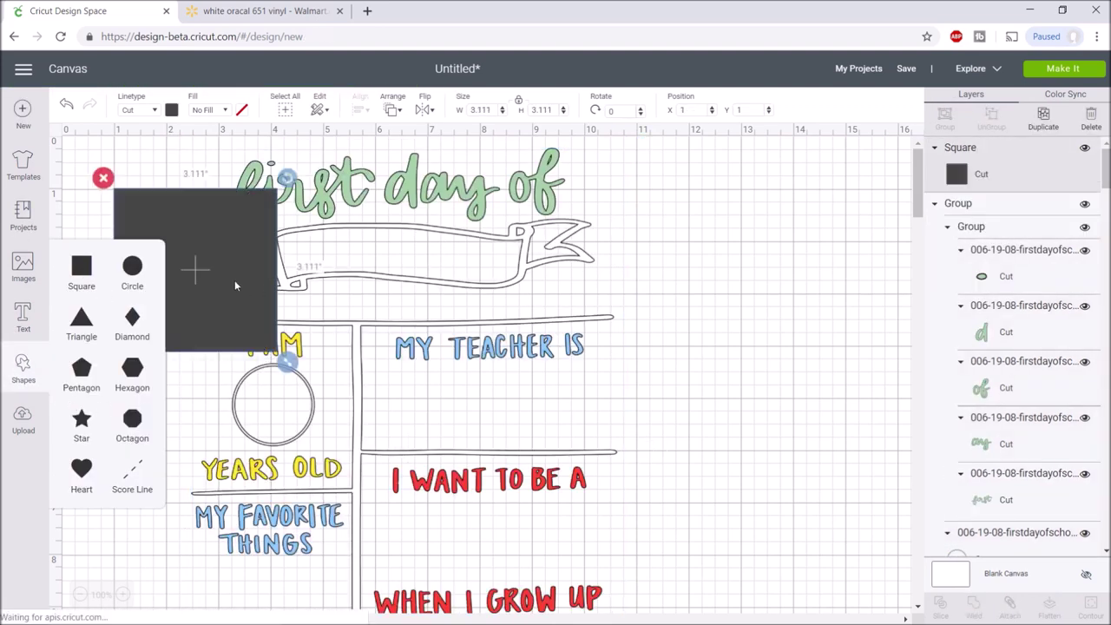
drag(235, 279, 580, 301)
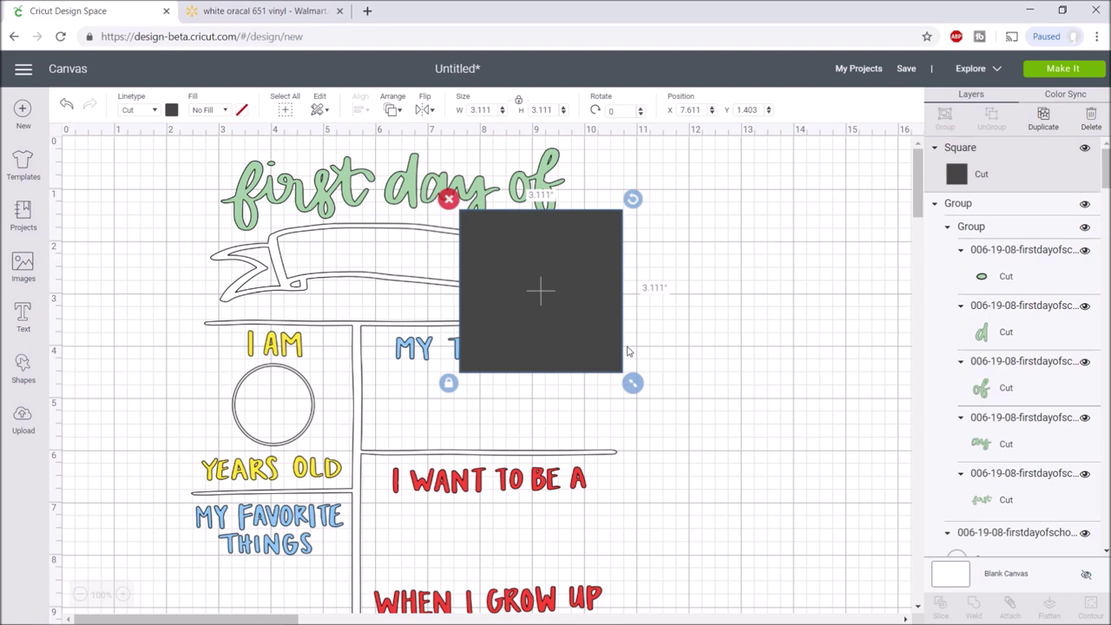
drag(558, 266, 548, 289)
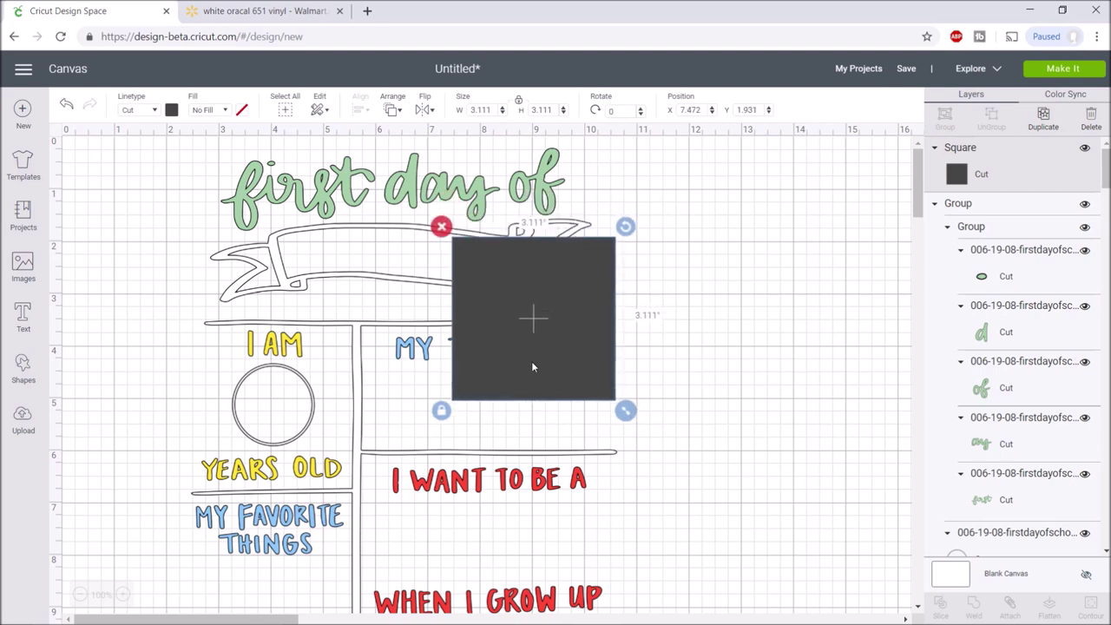
drag(525, 328, 525, 331)
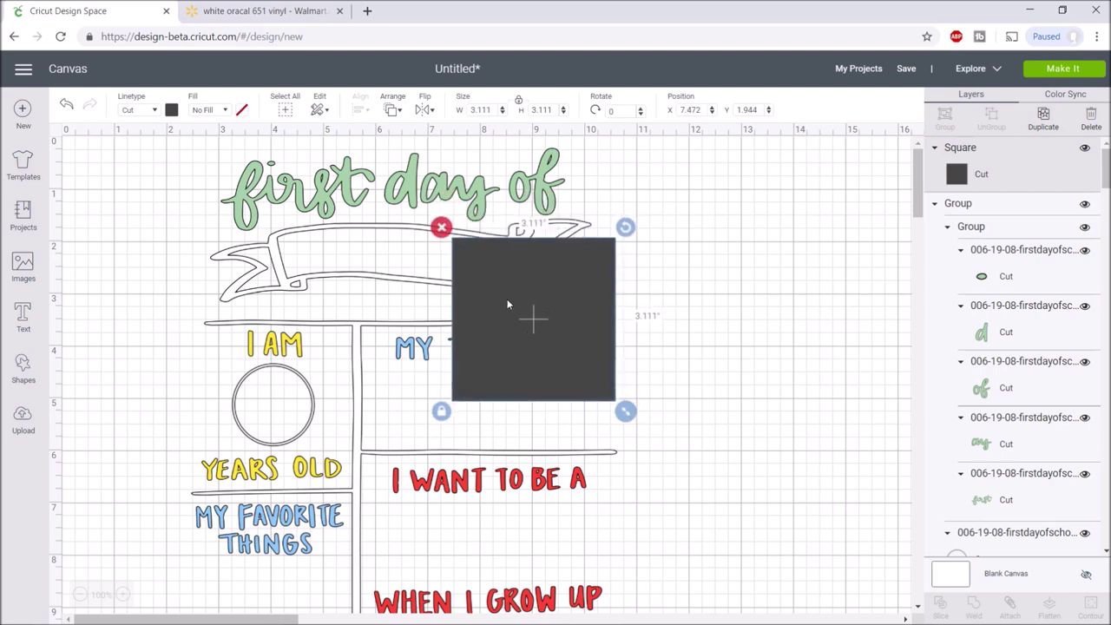
- Set the square's width to 10.5 in and enter 16.5 for its height
double_click(483, 110)
text(10.5)
key(Tab)
text(16)
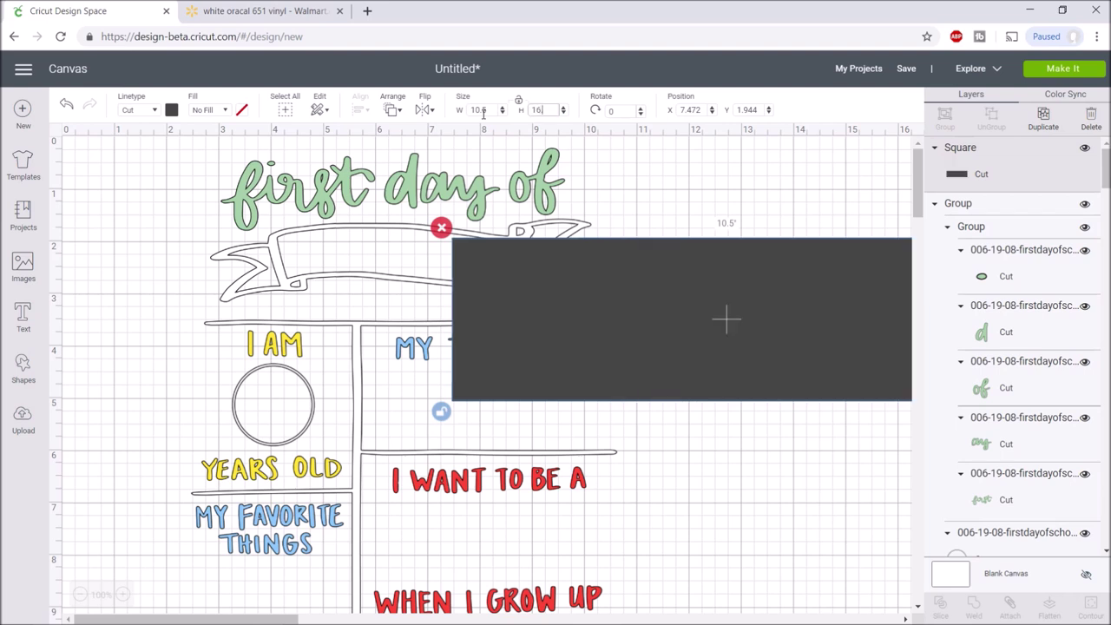
text(.5)
- Make the rectangle 16.5 in tall, move it top-left and send it to back
key(Return)
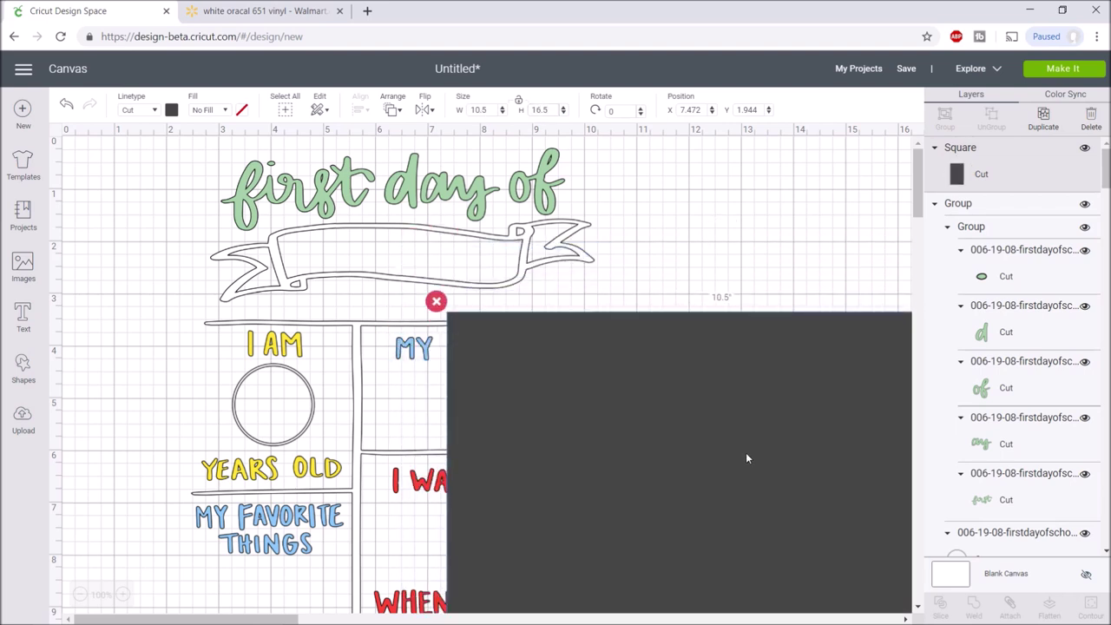
drag(677, 494, 389, 315)
right_click(396, 343)
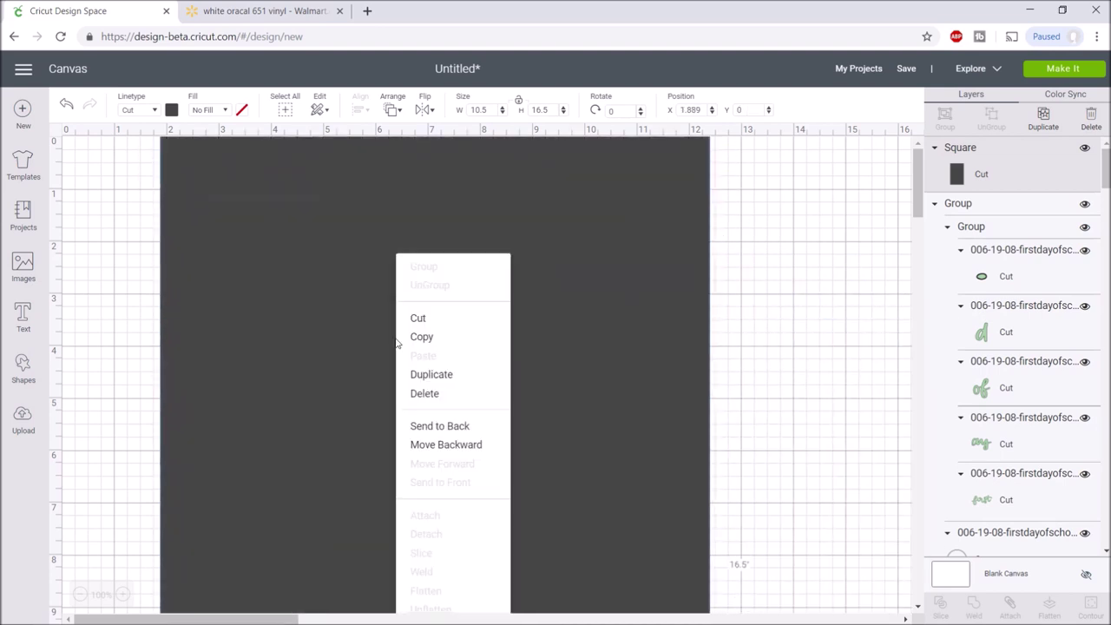
click(439, 426)
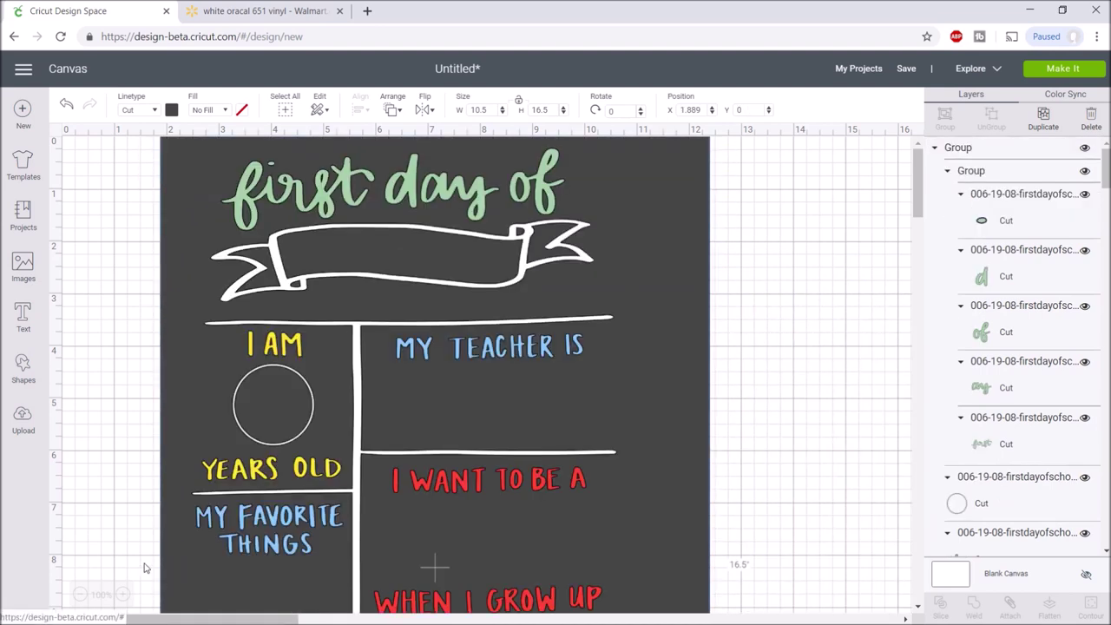
click(79, 594)
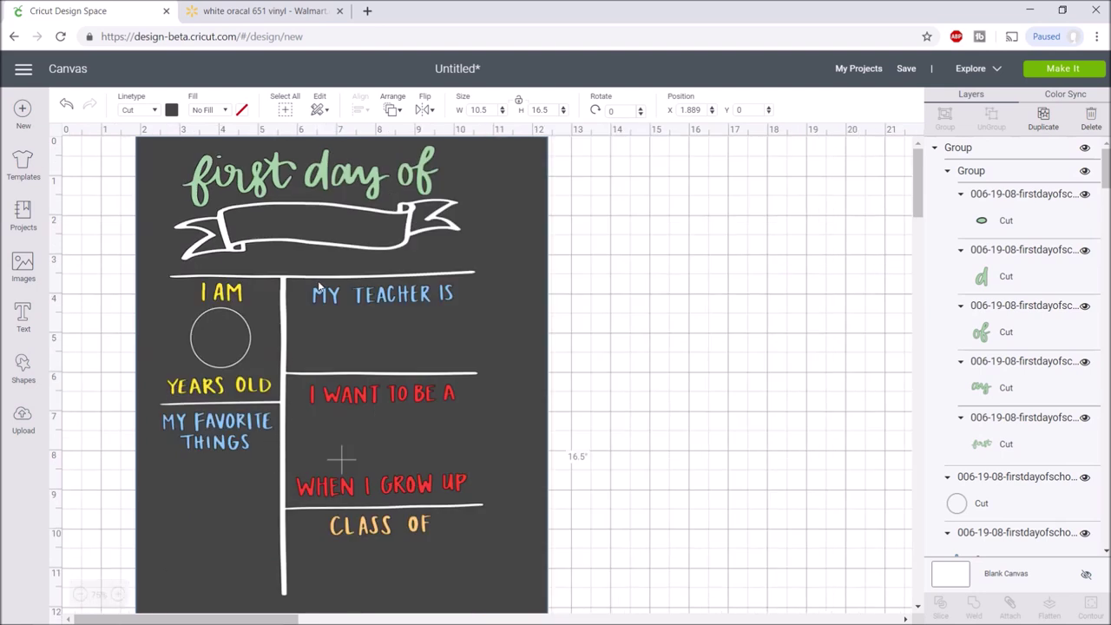
- Move and enlarge the design to about 10.5 × 14.6 in over the dark backing
click(289, 404)
drag(328, 379, 369, 384)
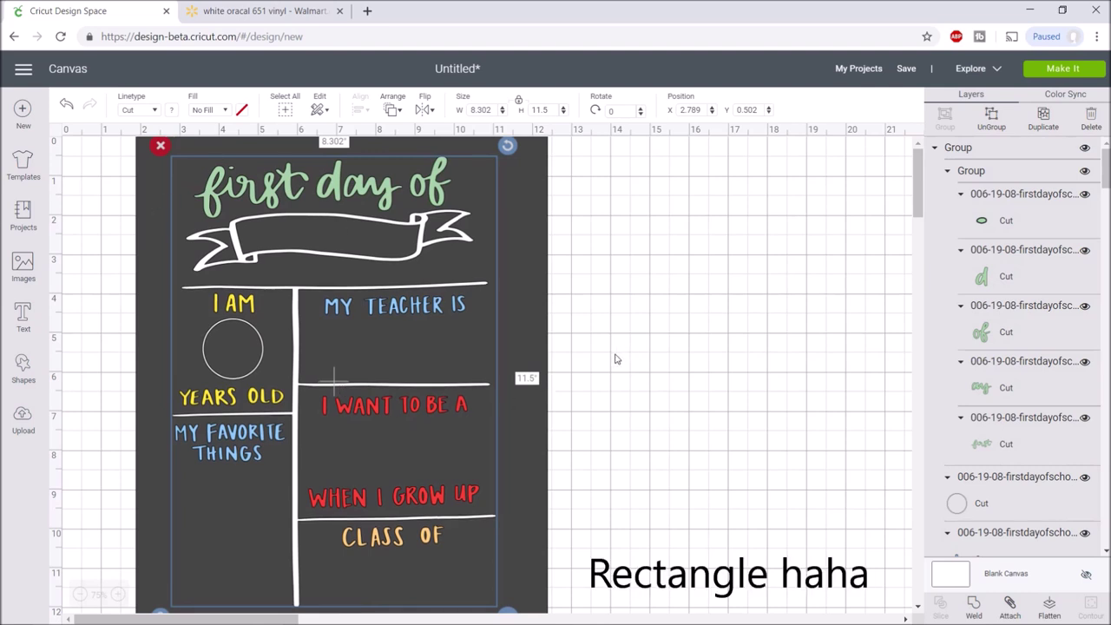
scroll(525, 573, down, 2)
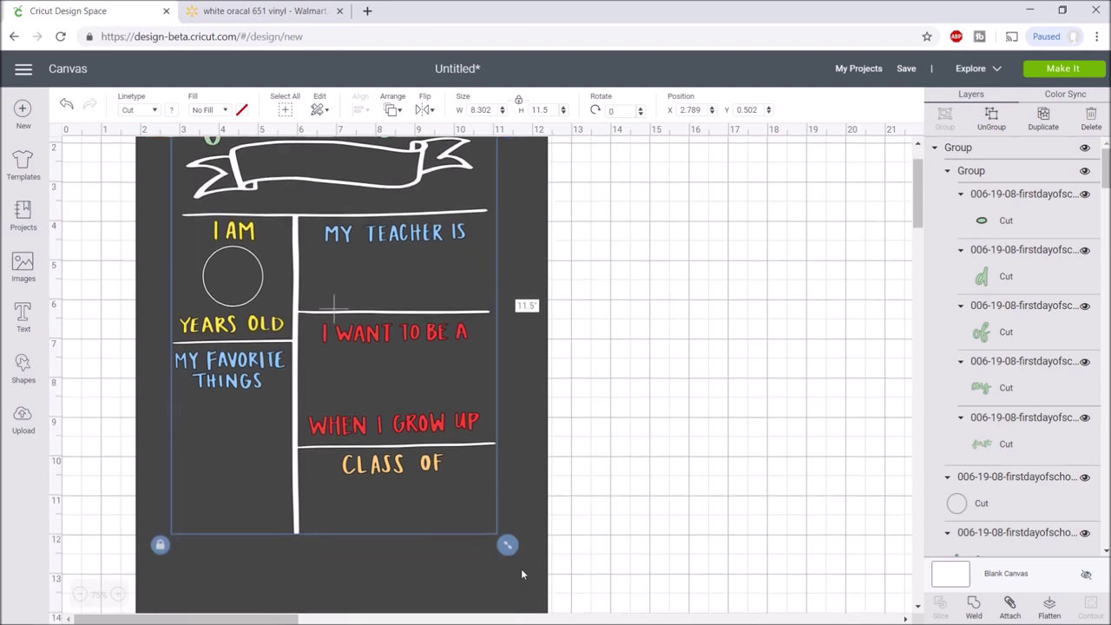
drag(512, 545, 556, 610)
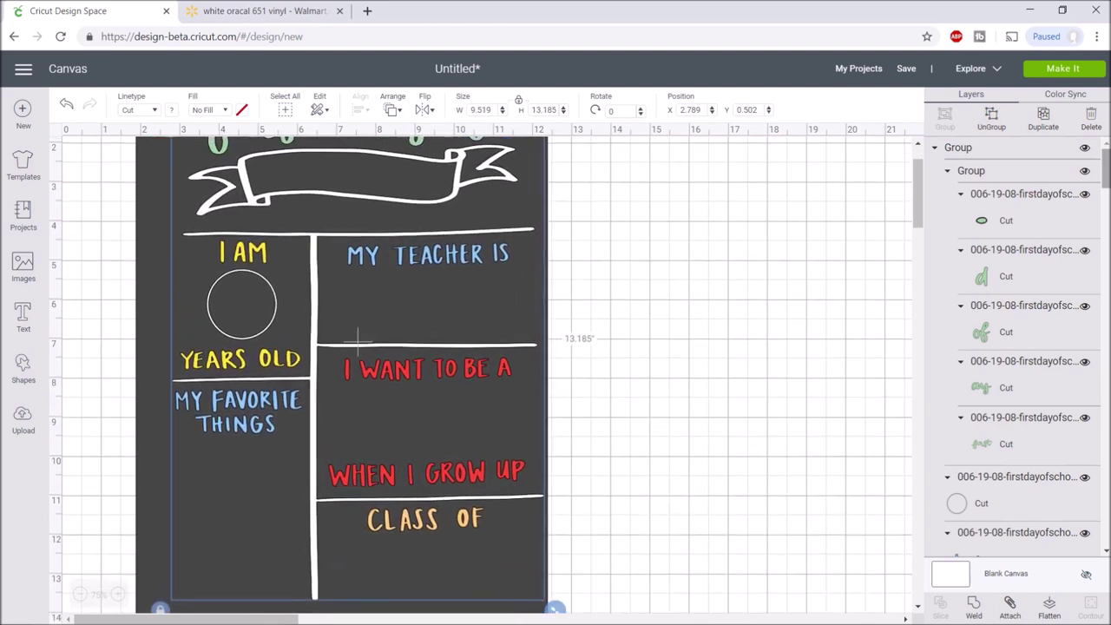
scroll(754, 323, down, 2)
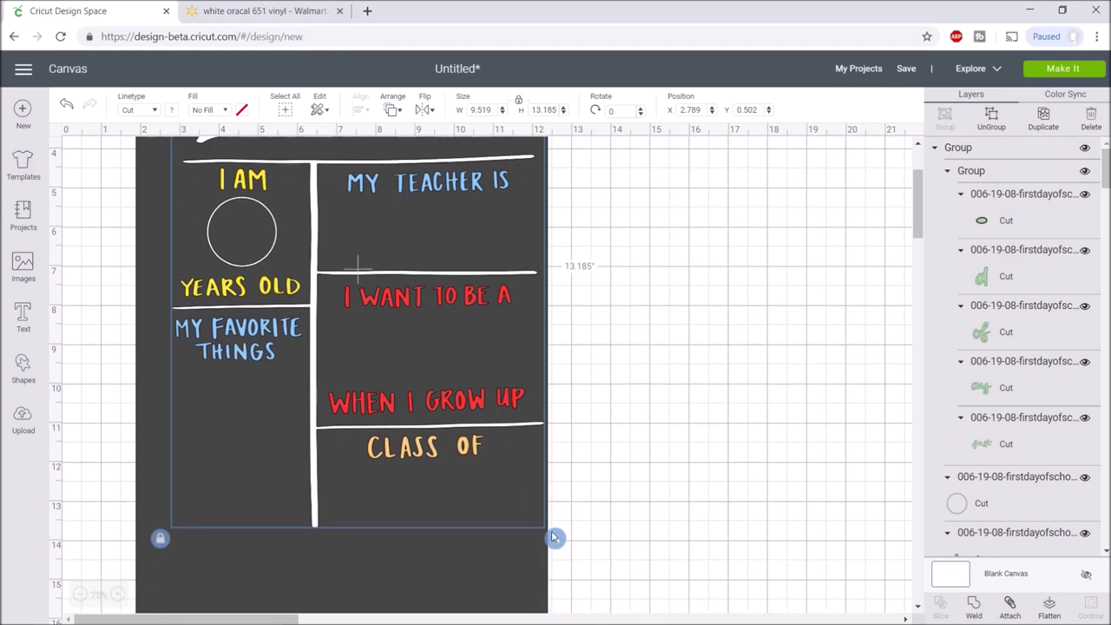
drag(551, 538, 599, 607)
scroll(434, 390, up, 2)
key(ctrl+minus)
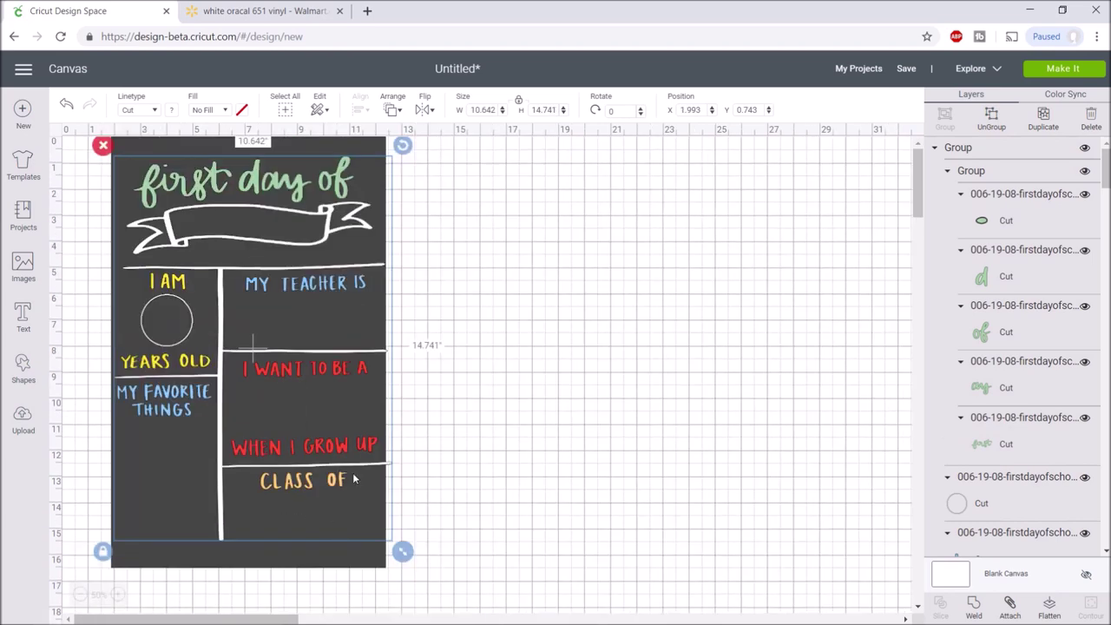
drag(353, 478, 355, 498)
drag(402, 570, 388, 562)
click(447, 419)
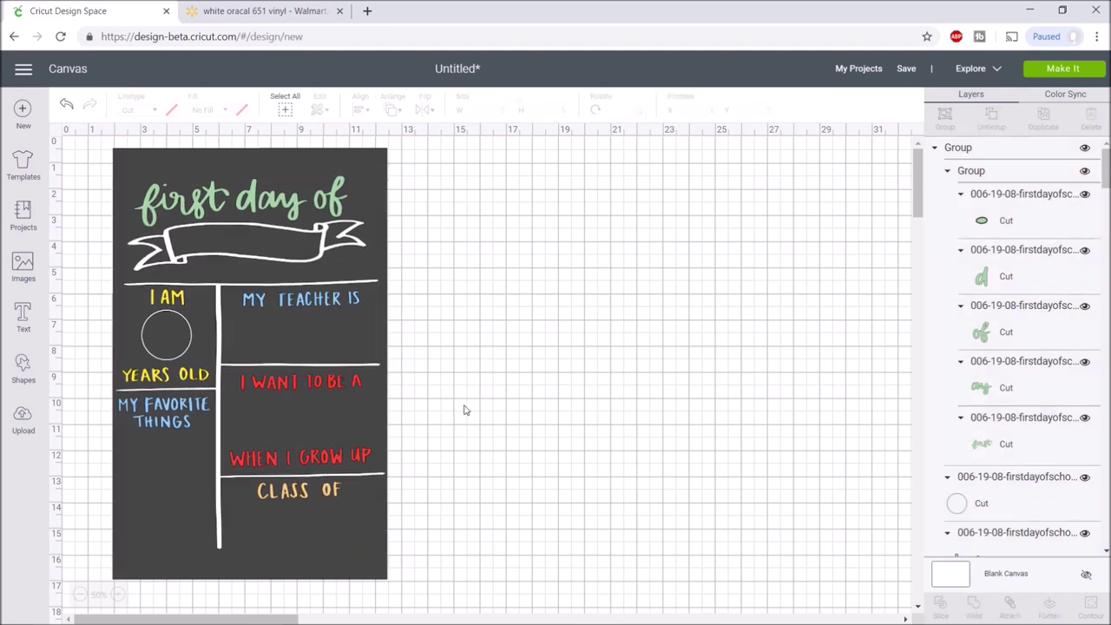
drag(455, 231, 234, 376)
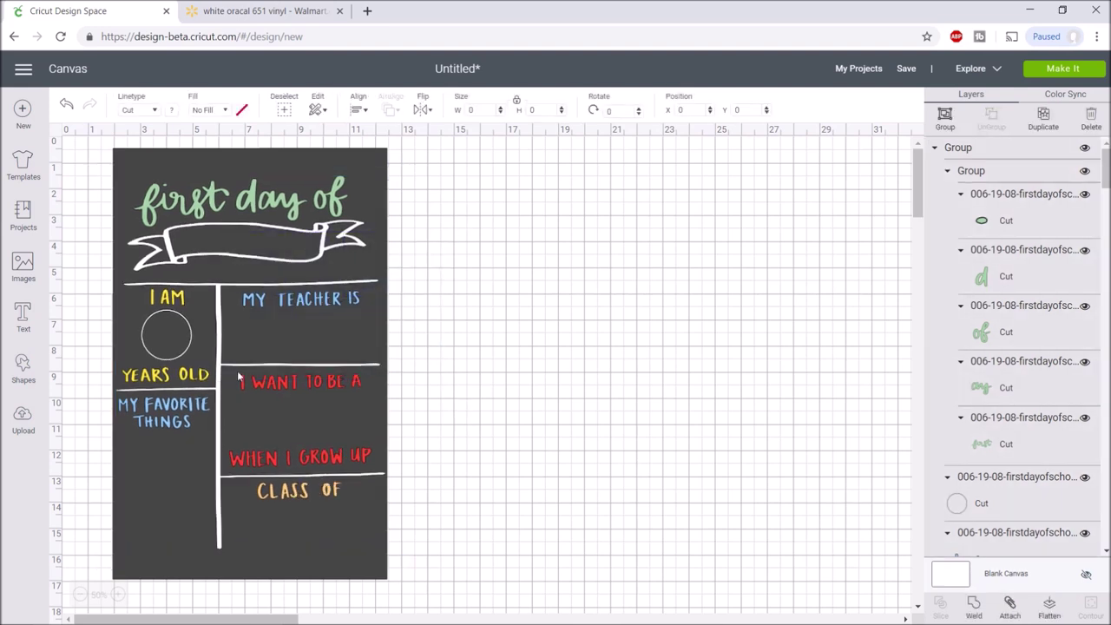
- Center the design on the dark background, then remove the dark rectangle
click(357, 109)
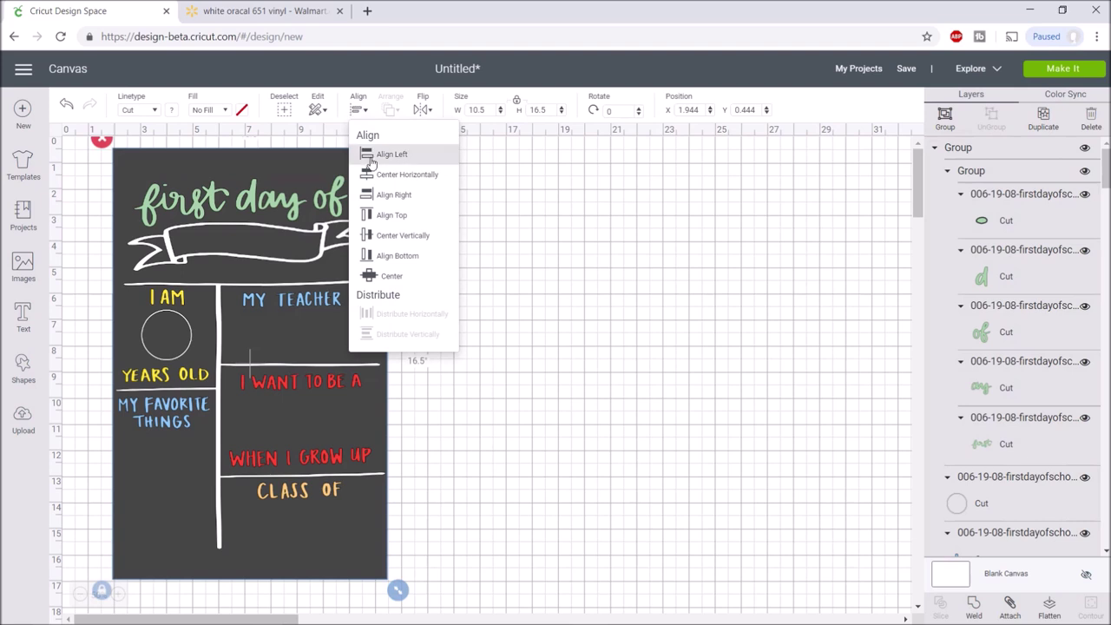
click(390, 276)
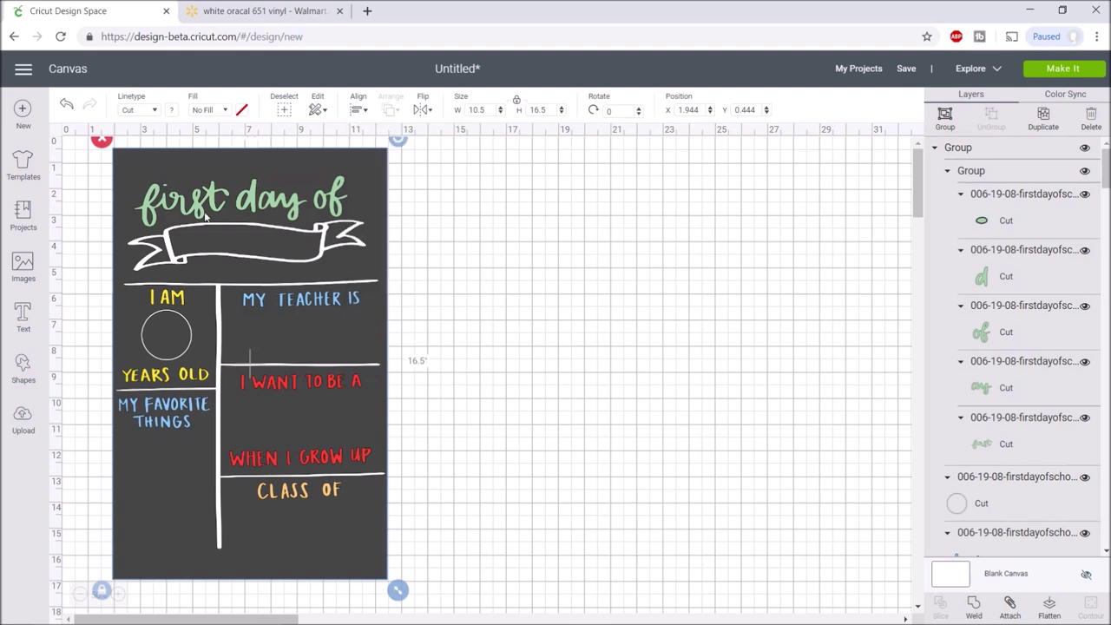
click(472, 590)
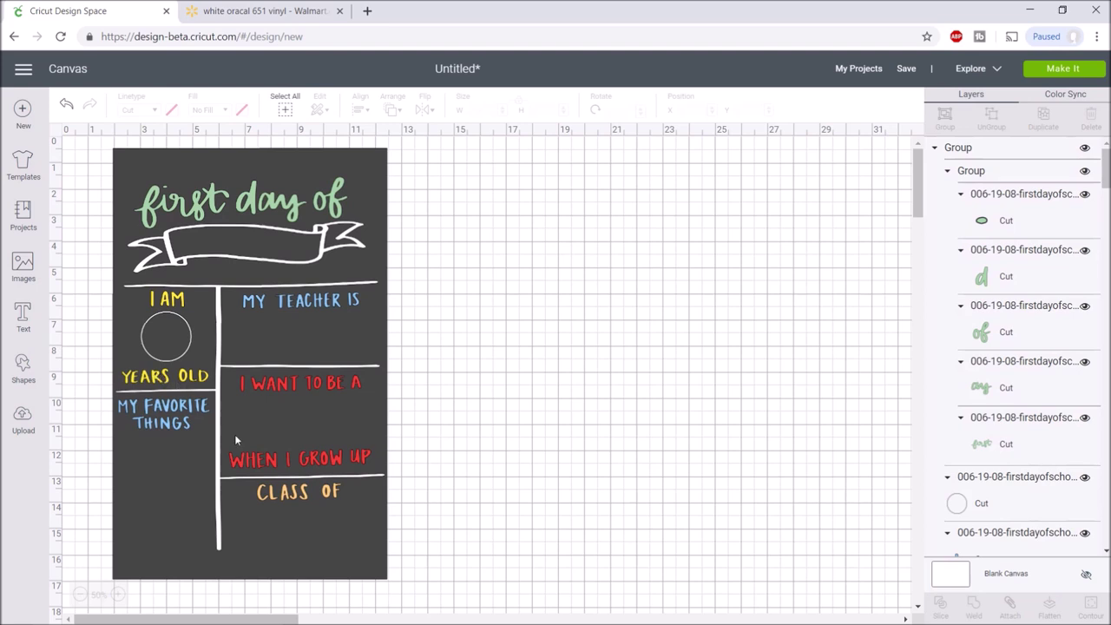
click(146, 163)
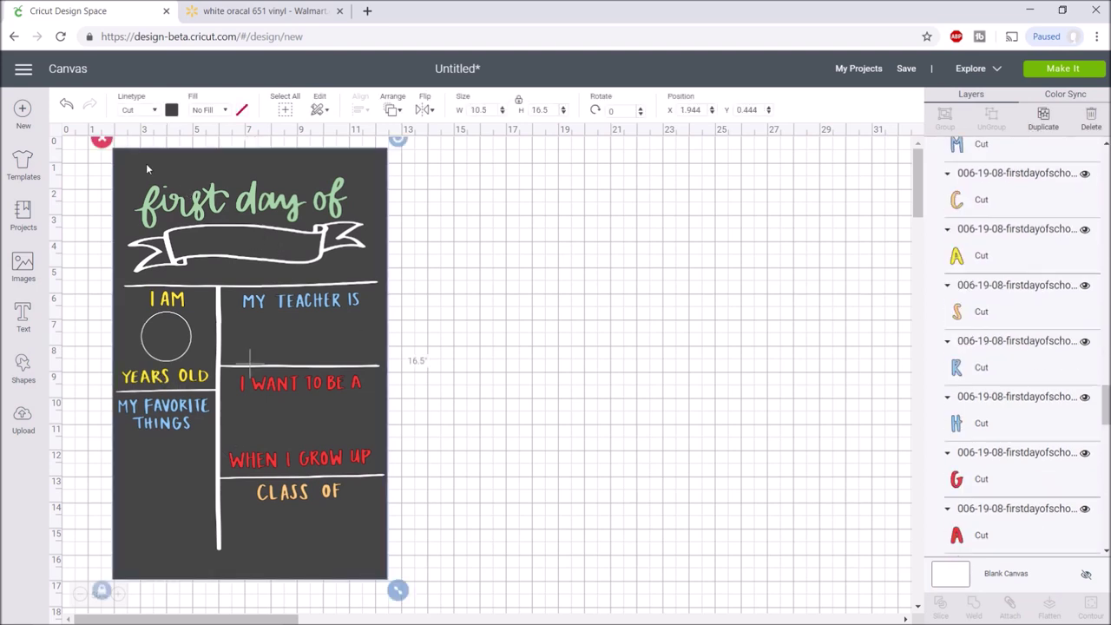
click(102, 144)
- Select the whole sign and ungroup it into separate layers
scroll(283, 321, up, 1)
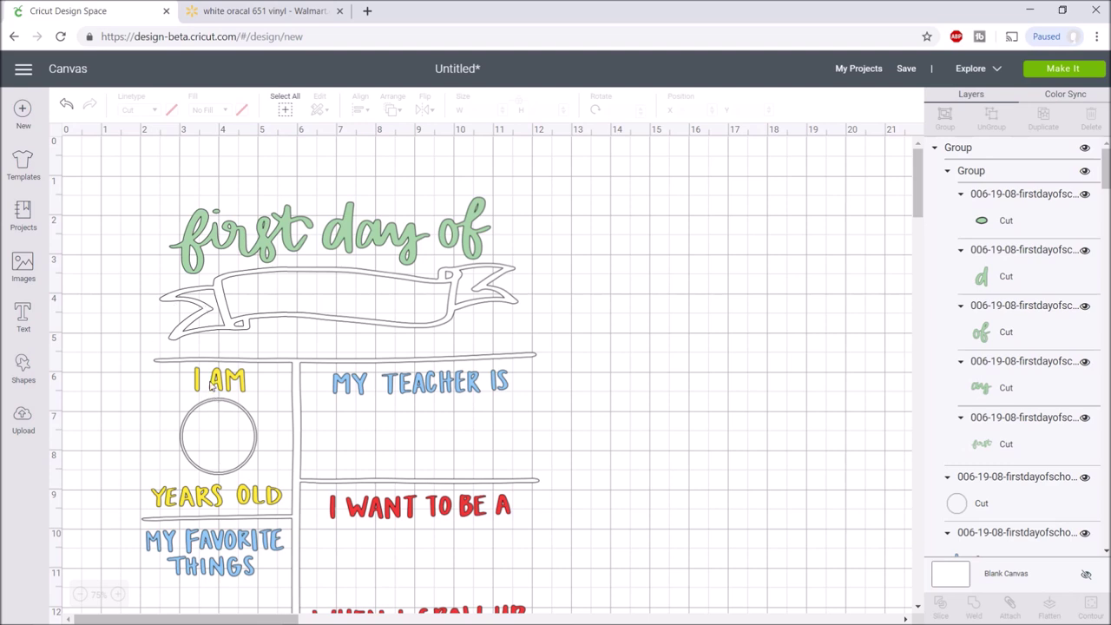
scroll(309, 412, down, 2)
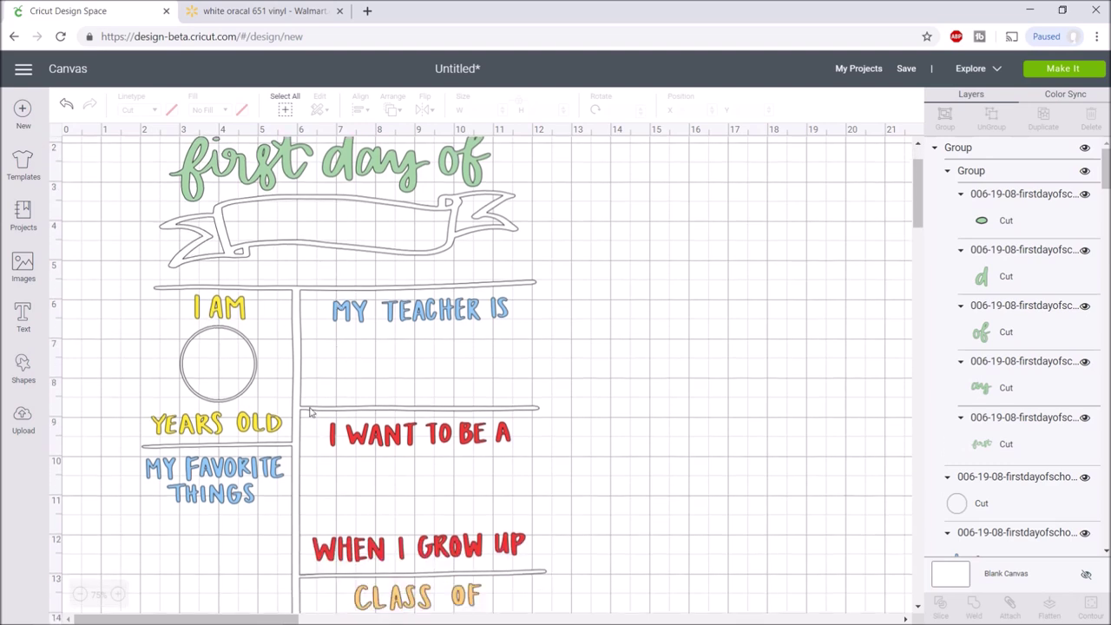
click(299, 388)
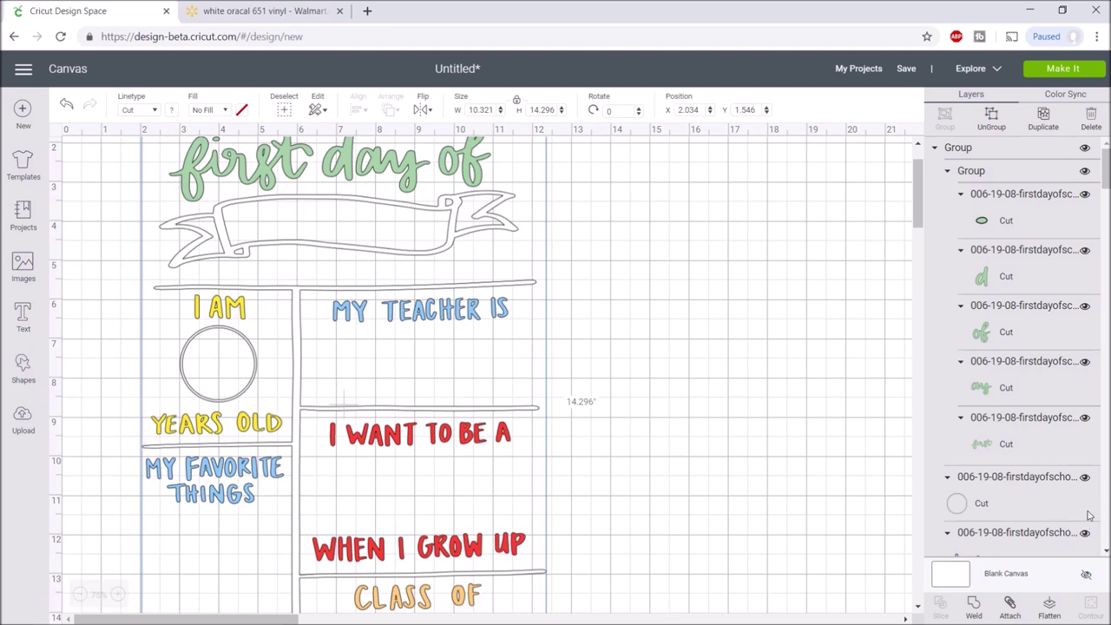
scroll(1084, 503, down, 4)
scroll(1081, 449, down, 5)
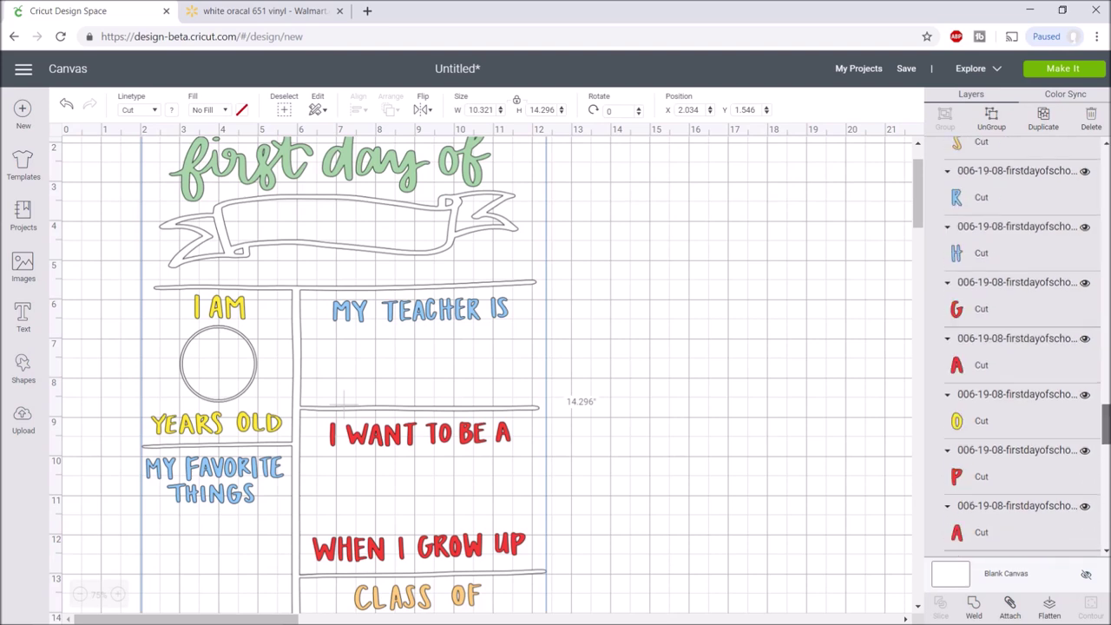
click(996, 117)
- Hide the frame lines and attach the MY TEACHER IS letters together
click(1032, 521)
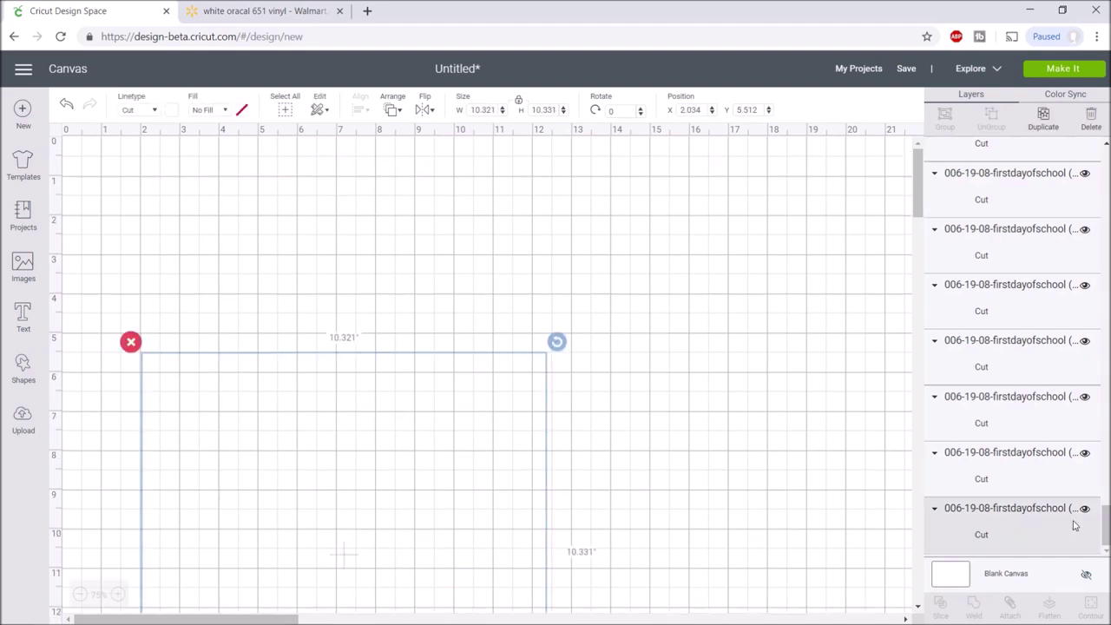
click(1083, 509)
click(719, 349)
scroll(750, 357, down, 2)
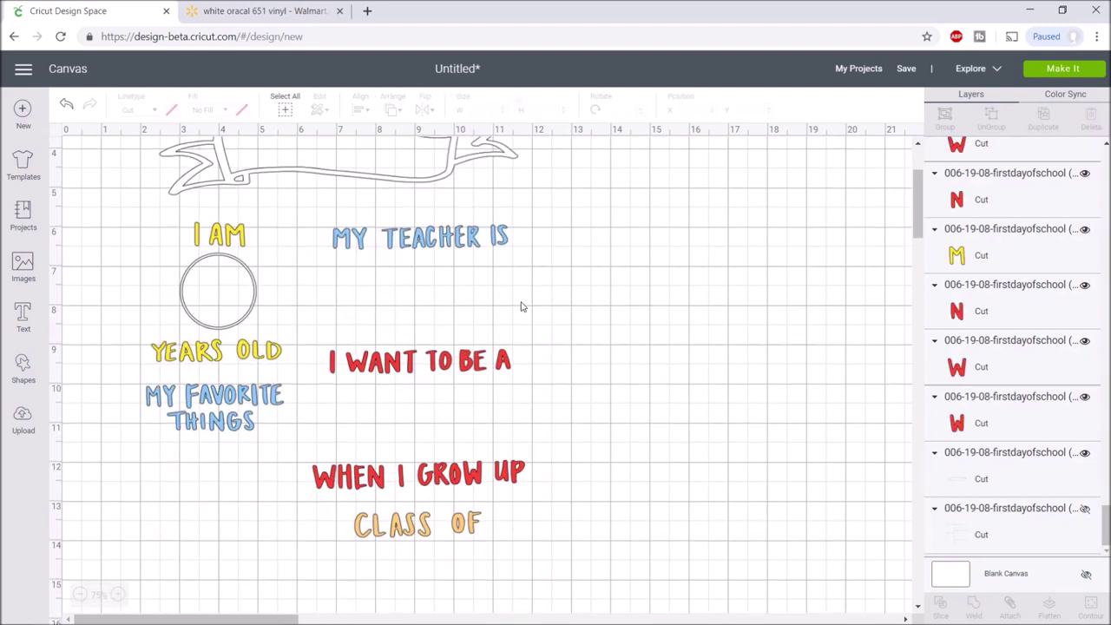
drag(526, 250, 323, 223)
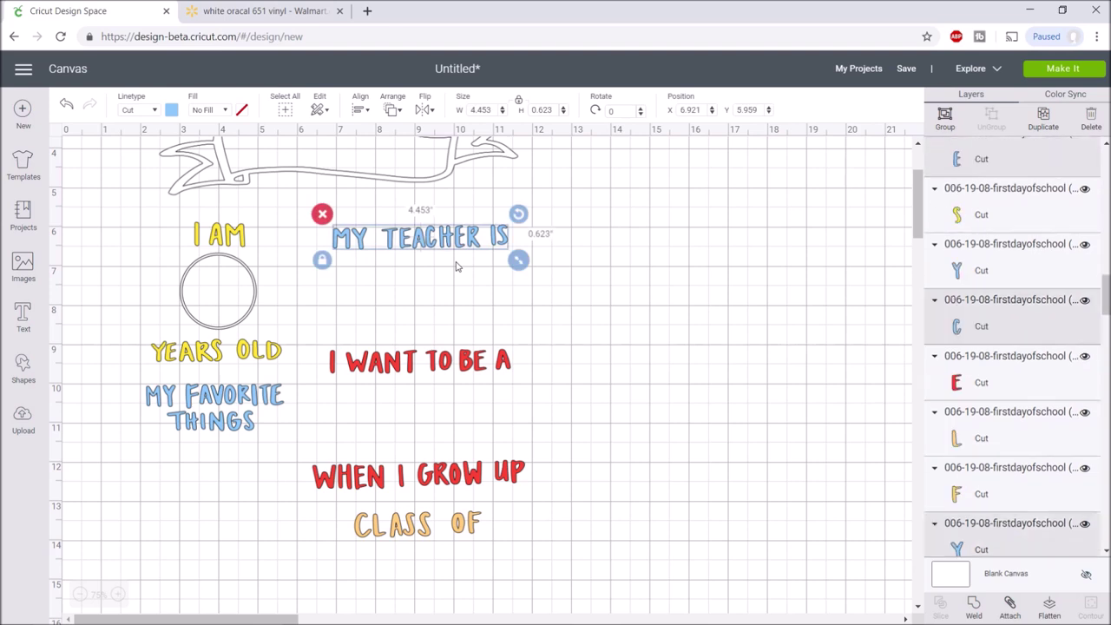
click(1009, 607)
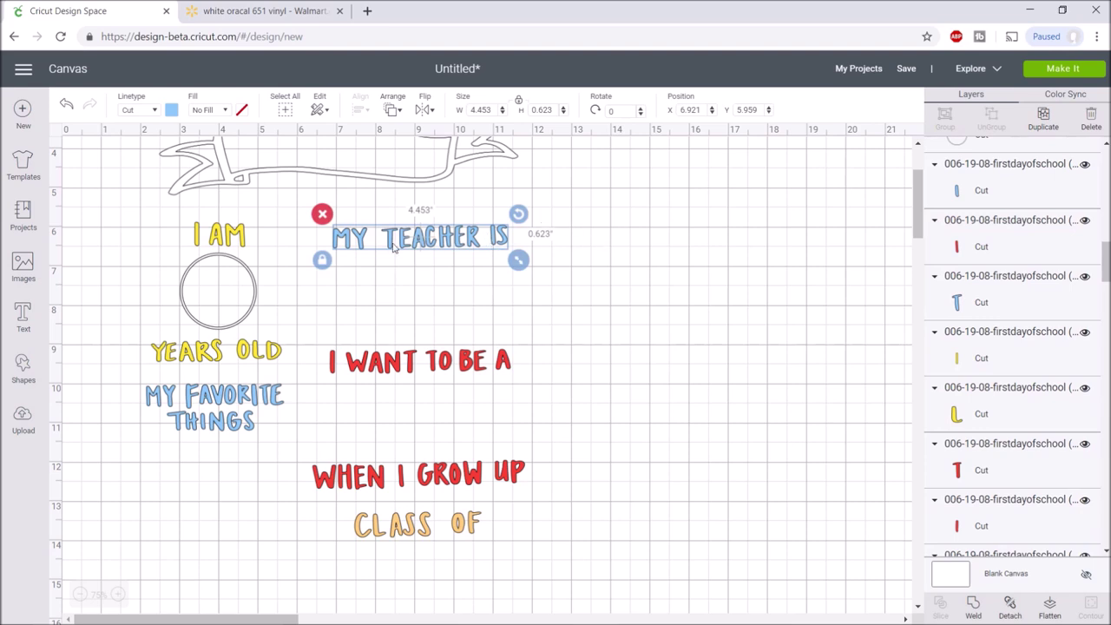
click(579, 425)
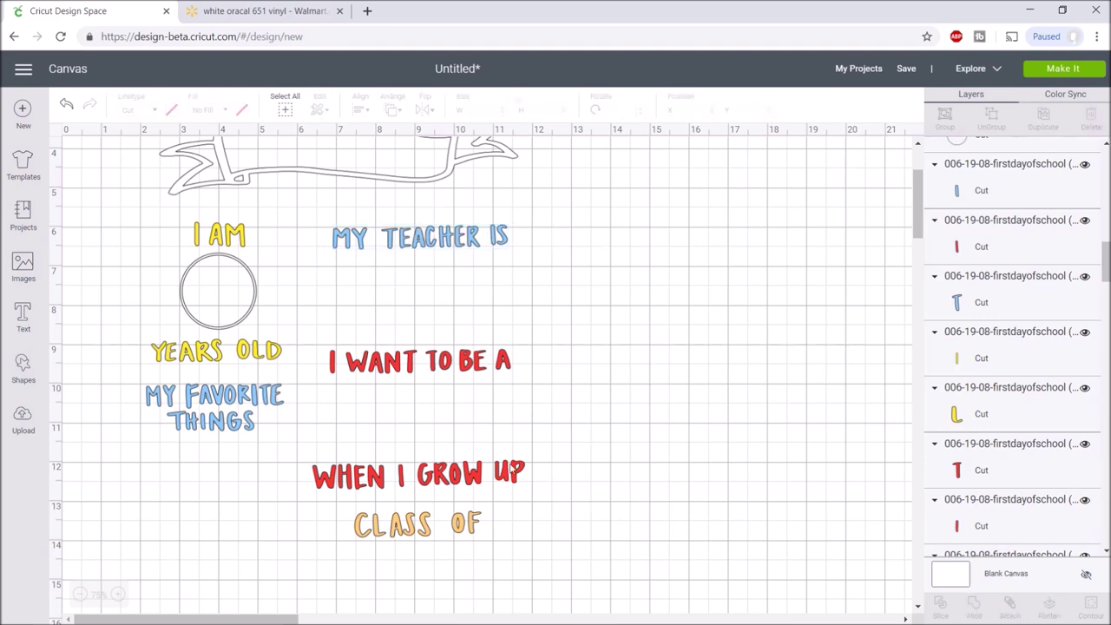
- Hide the circle and select the other phrases, from I WANT TO BE A to 'first day of'
drag(318, 349, 555, 403)
click(617, 449)
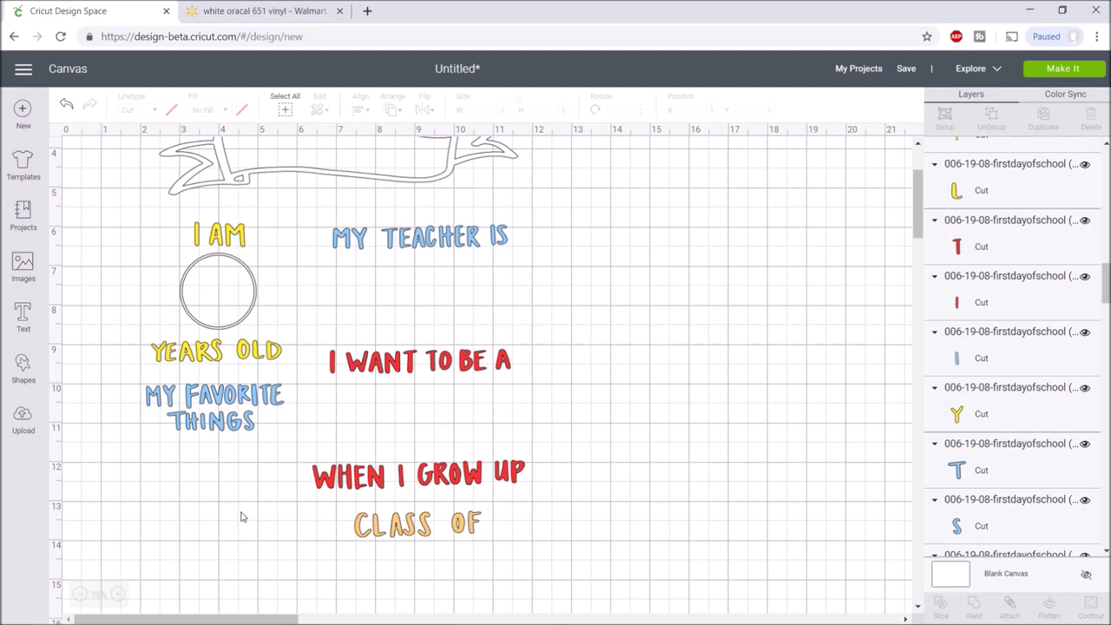
drag(556, 484, 307, 340)
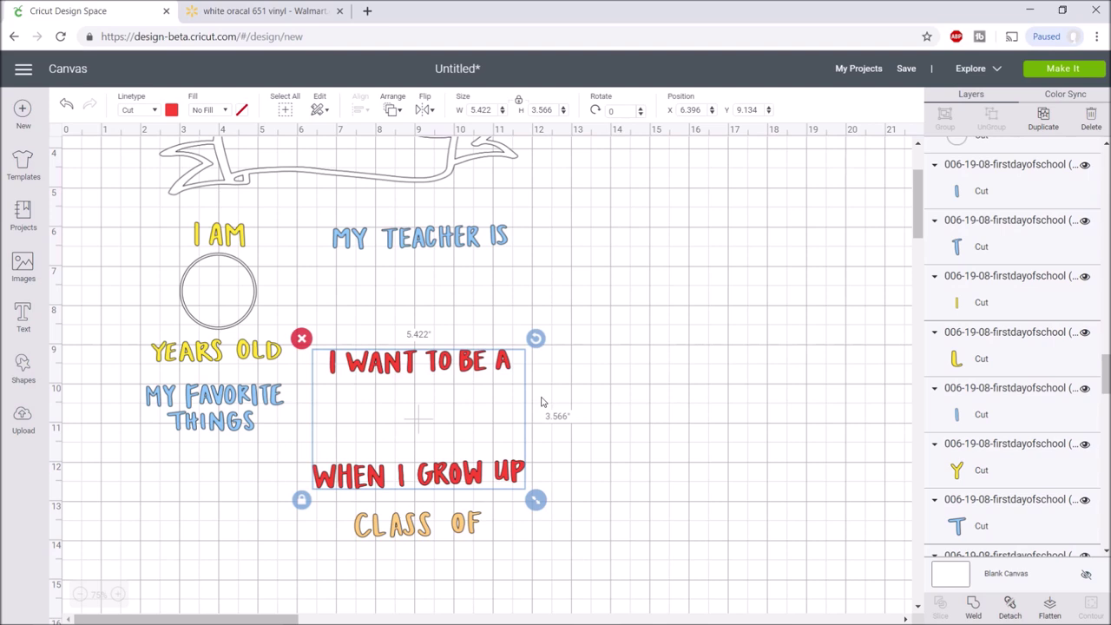
drag(506, 548, 353, 510)
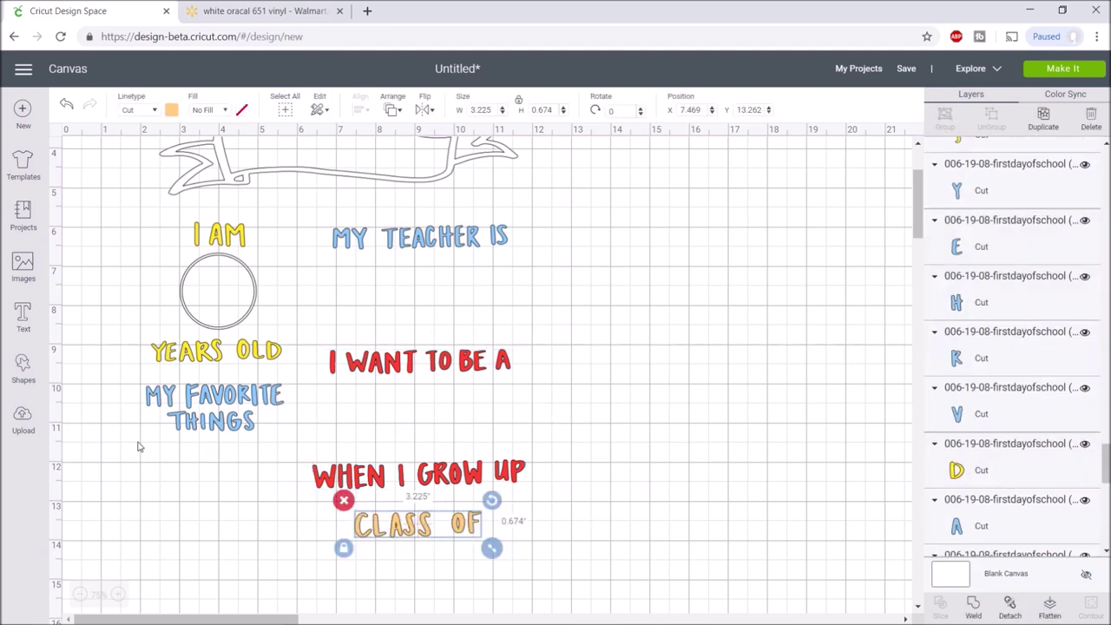
drag(137, 446, 302, 371)
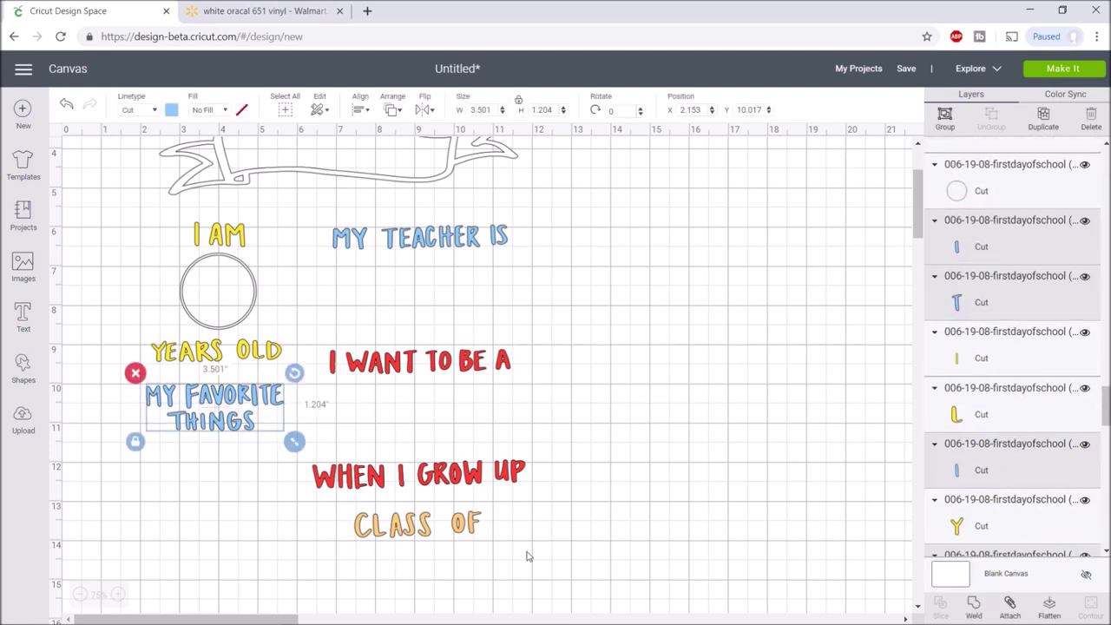
click(1083, 220)
click(1084, 220)
drag(296, 351, 143, 226)
scroll(173, 185, up, 3)
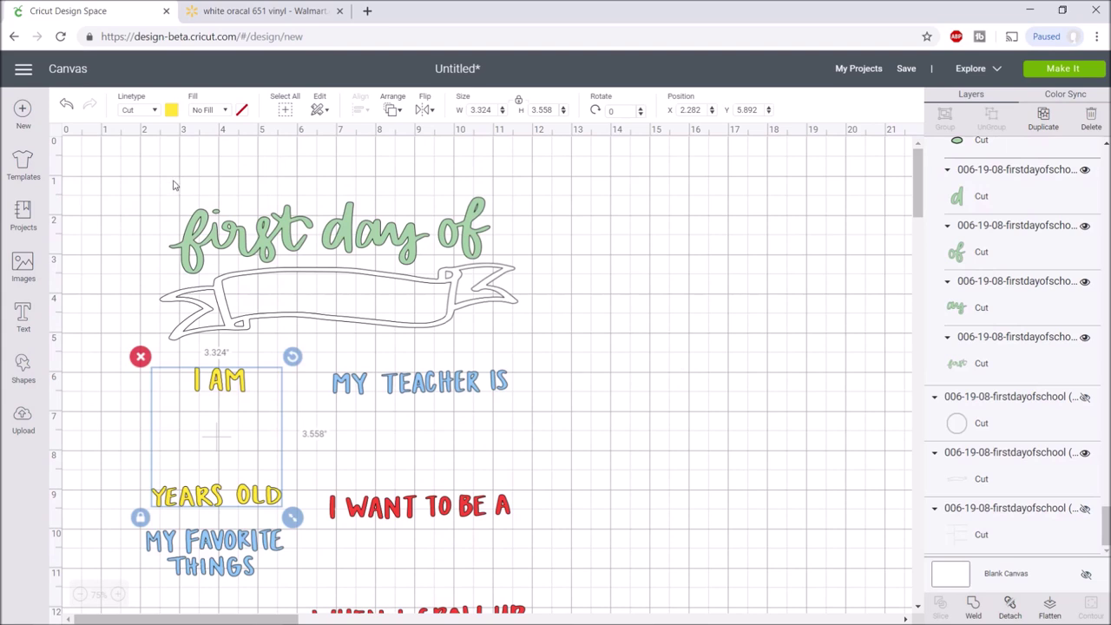
drag(172, 185, 512, 250)
click(807, 425)
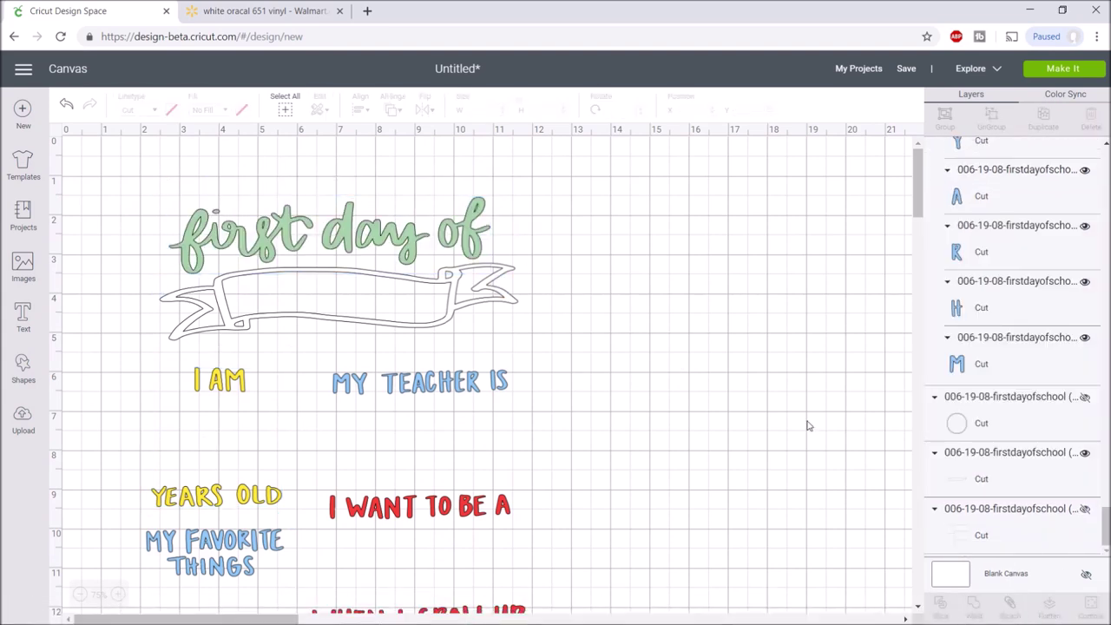
- Show the frame lines and circle again, then send the sign to 7 cut mats
scroll(433, 405, down, 2)
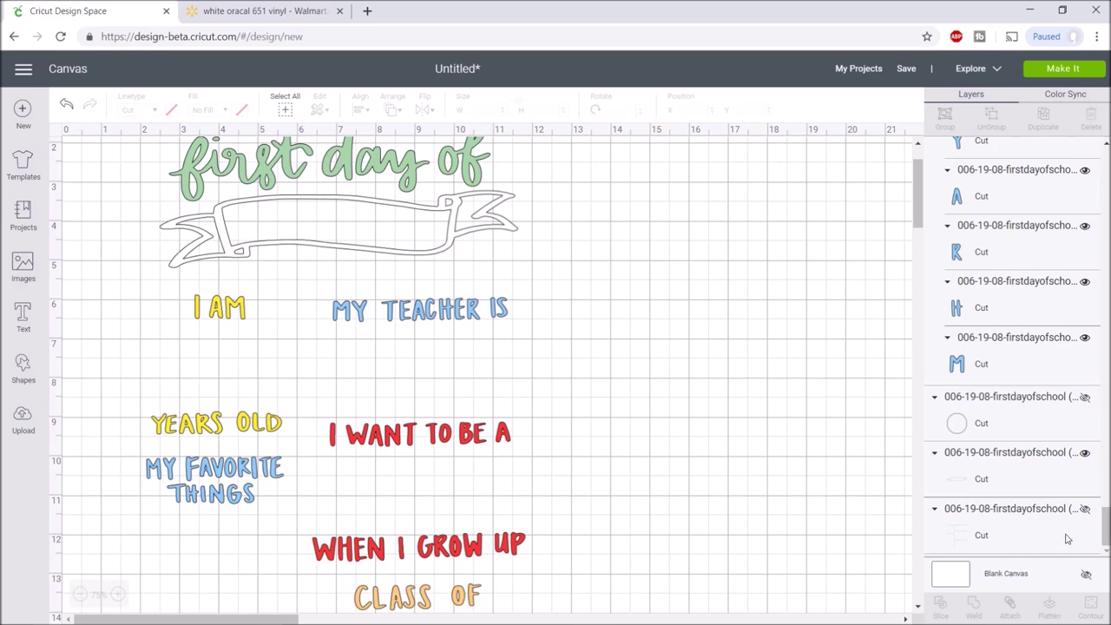
click(1085, 509)
click(1085, 397)
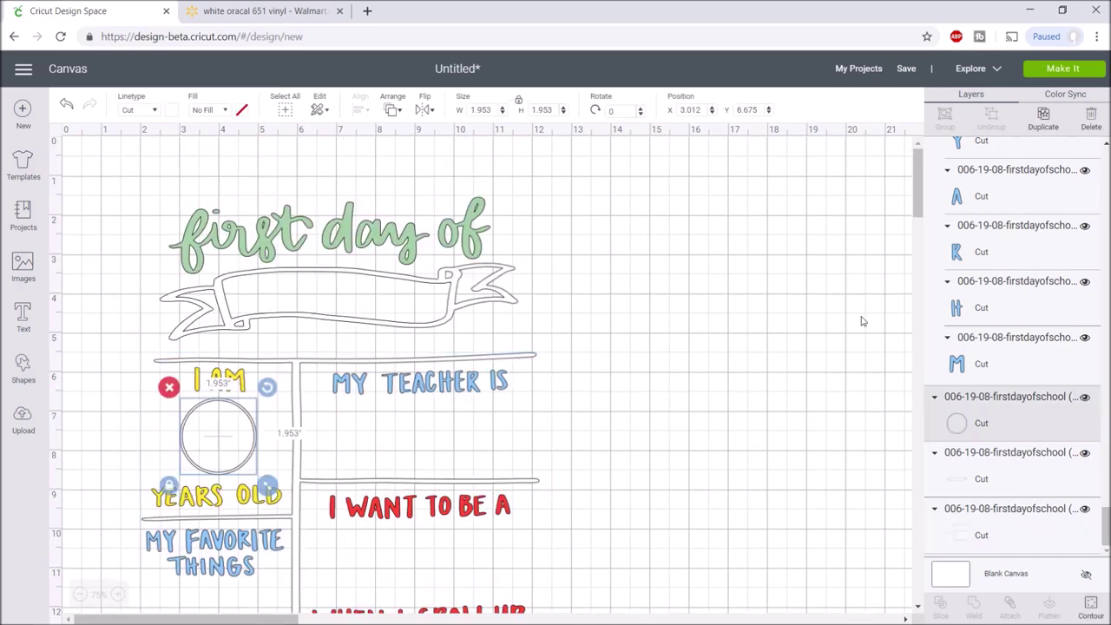
click(612, 348)
scroll(612, 348, down, 5)
scroll(609, 347, up, 5)
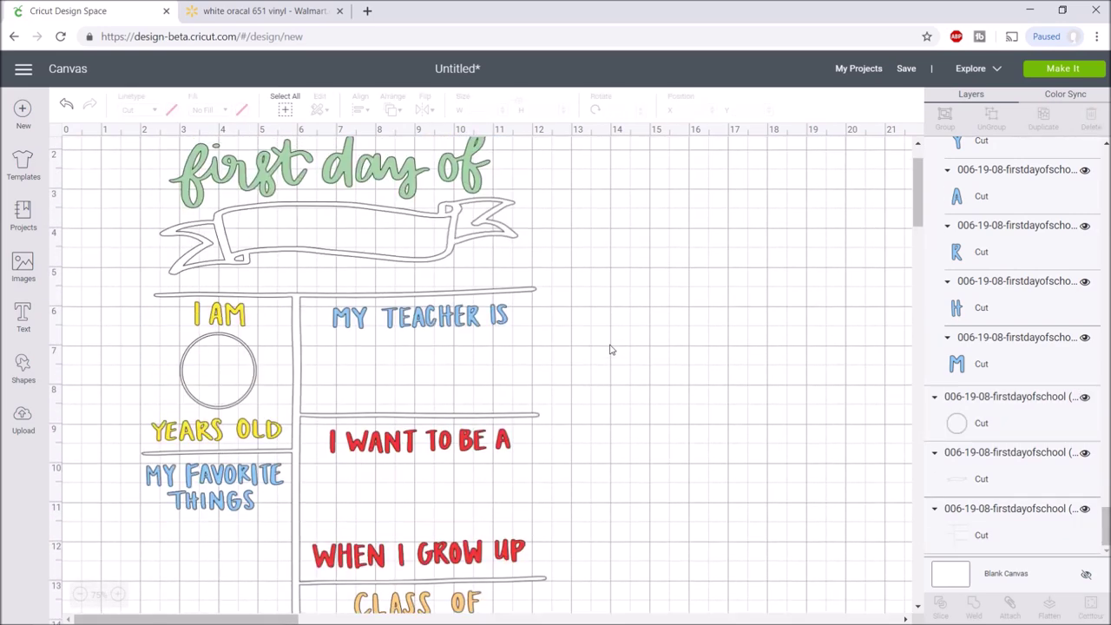
click(1071, 69)
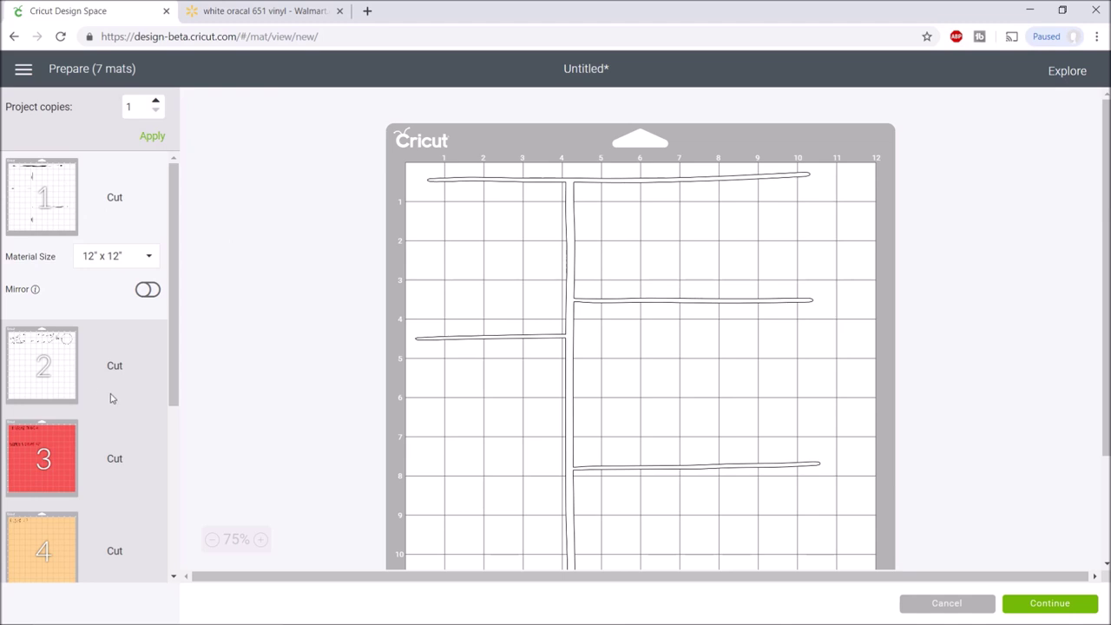
- Preview the banner-and-circle mat and the red mat with its phrases
scroll(364, 248, down, 3)
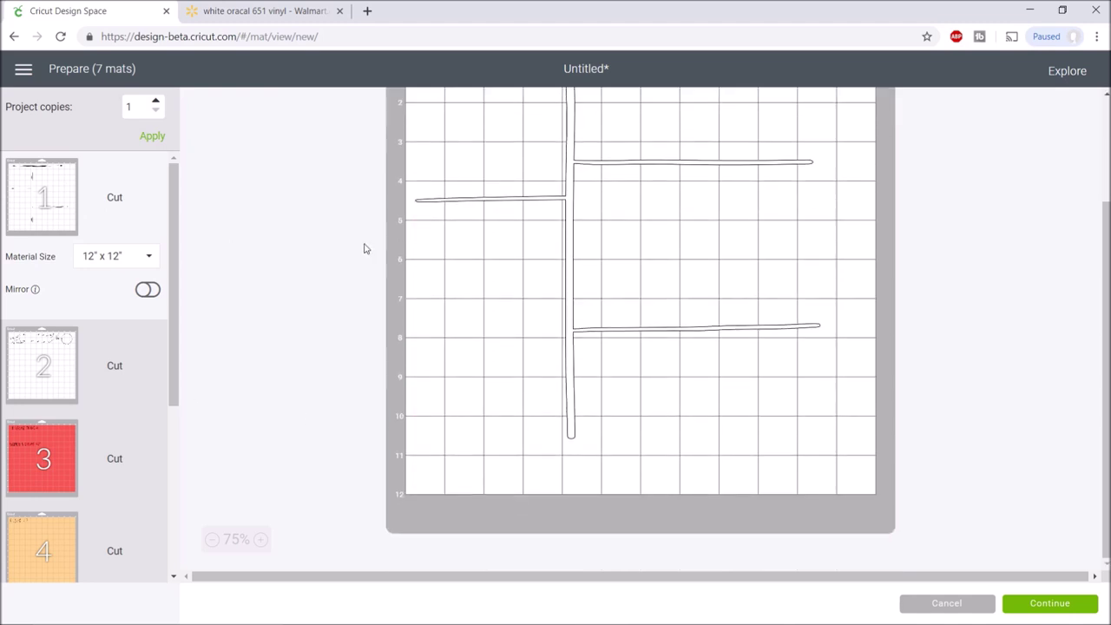
scroll(373, 249, up, 3)
click(39, 366)
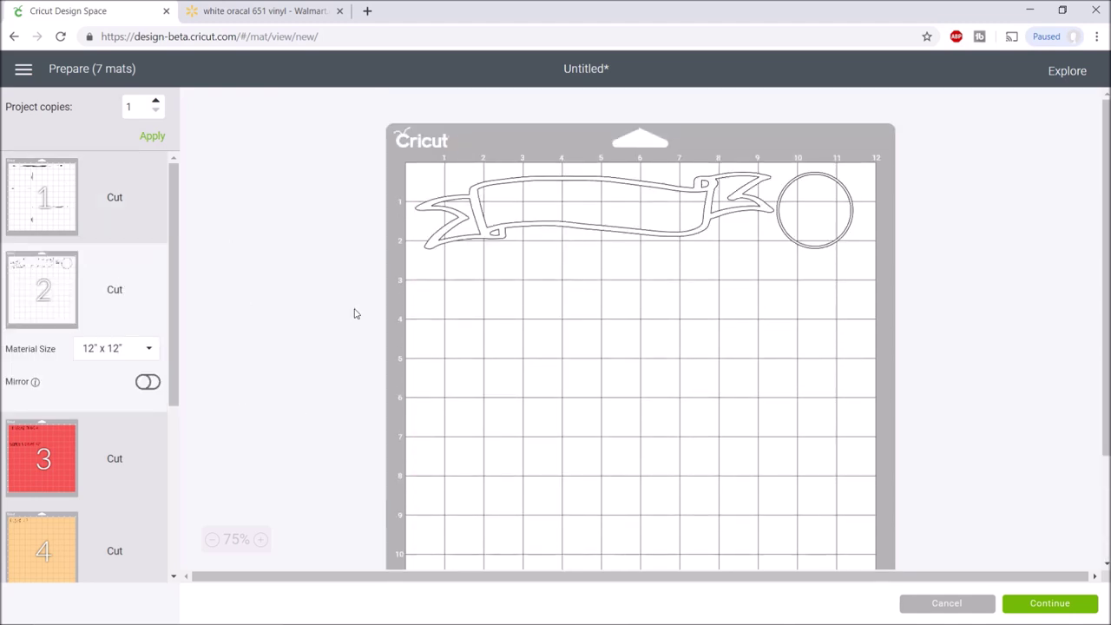
scroll(160, 237, down, 1)
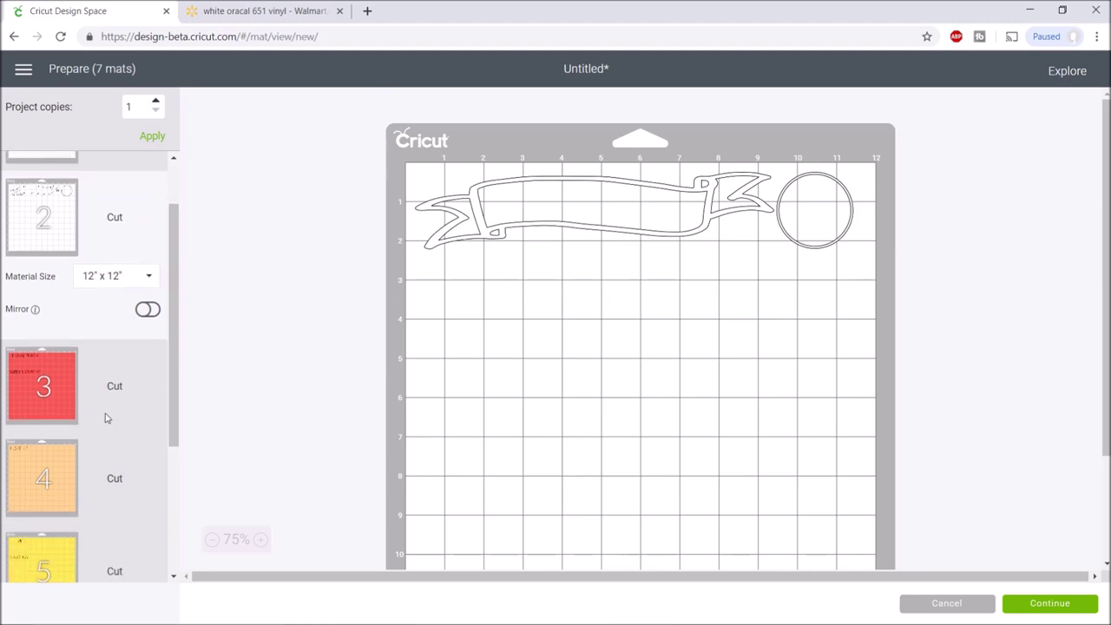
click(69, 398)
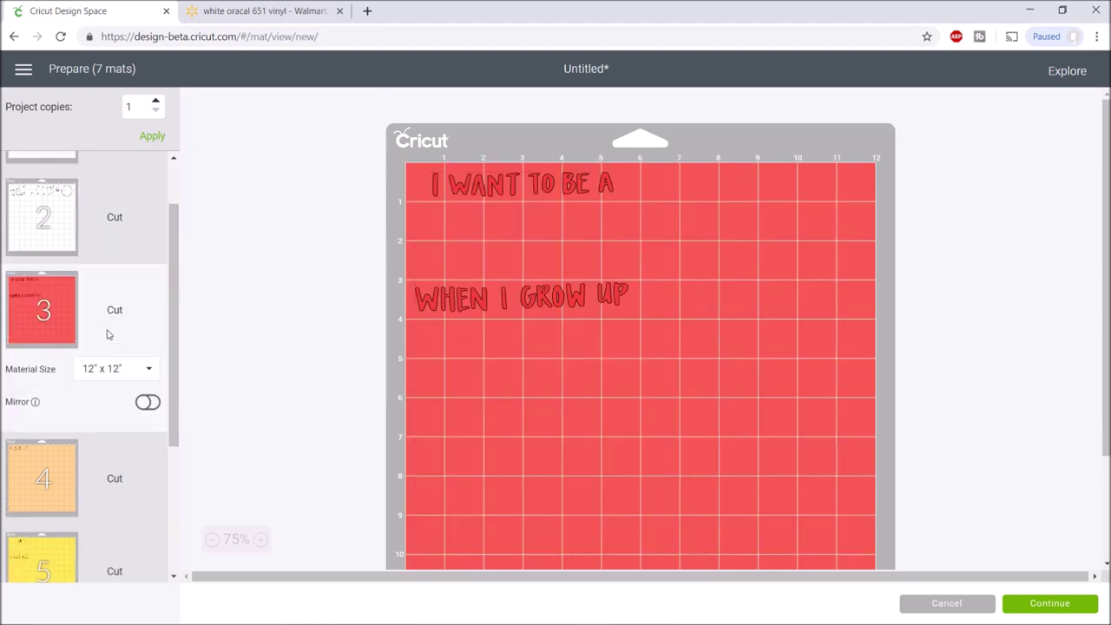
scroll(107, 334, down, 3)
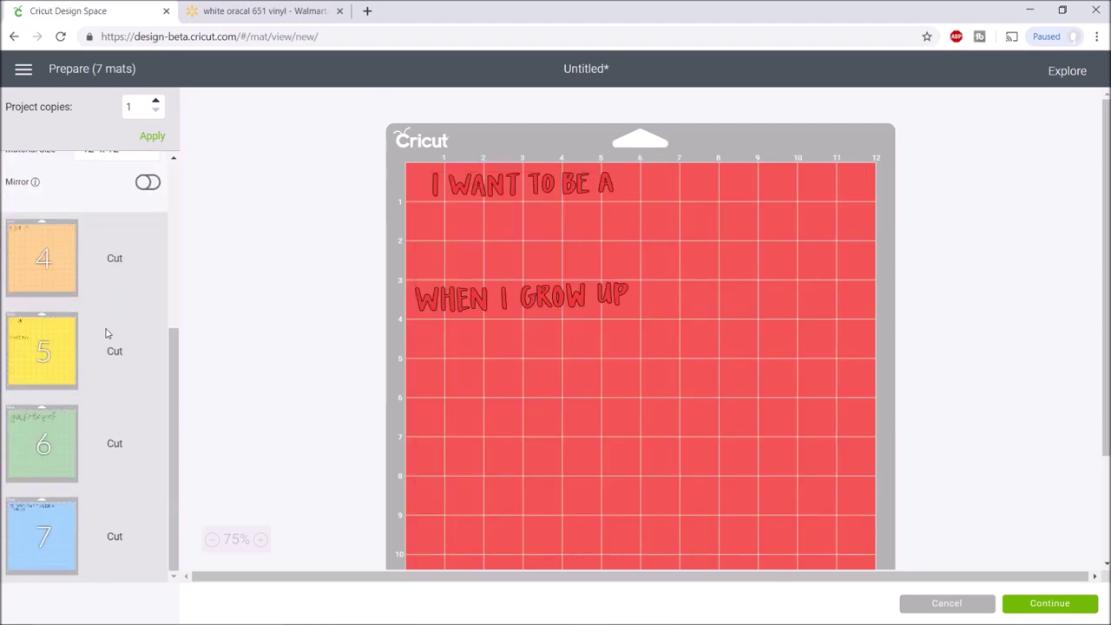
- Preview the orange CLASS OF, red, yellow, green and blue mats in turn
click(67, 276)
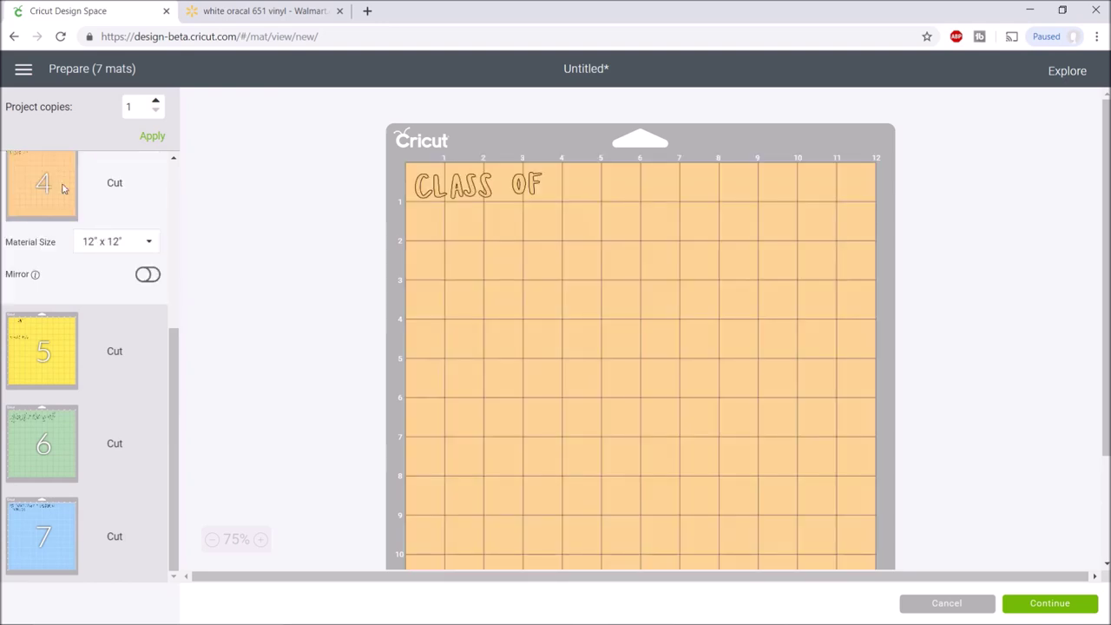
scroll(81, 295, up, 3)
click(82, 295)
scroll(78, 330, down, 3)
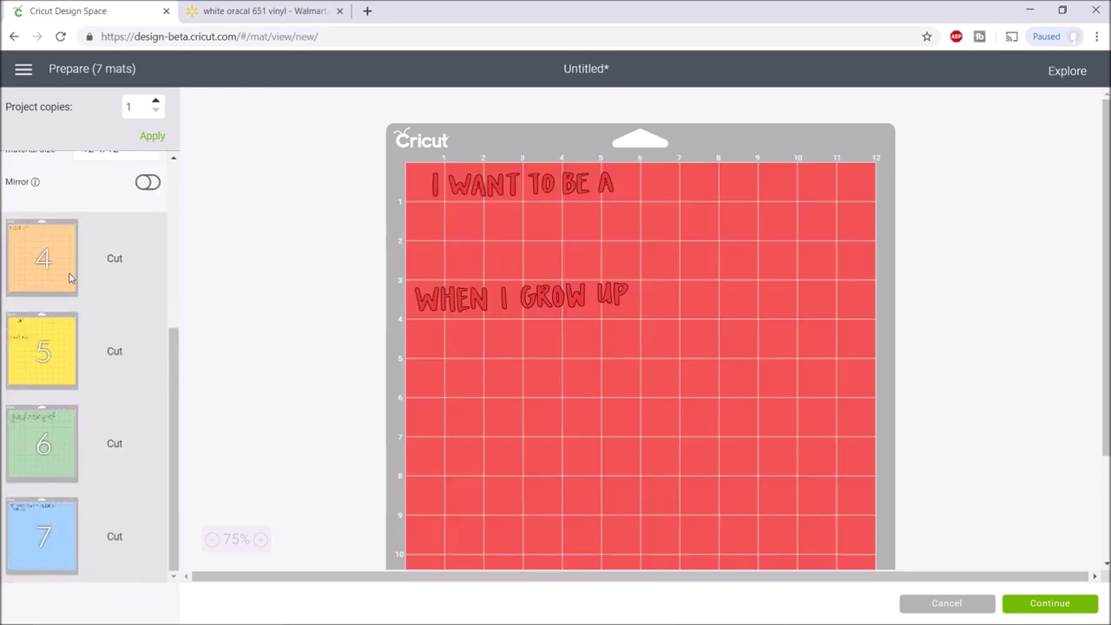
click(68, 358)
click(56, 421)
click(58, 503)
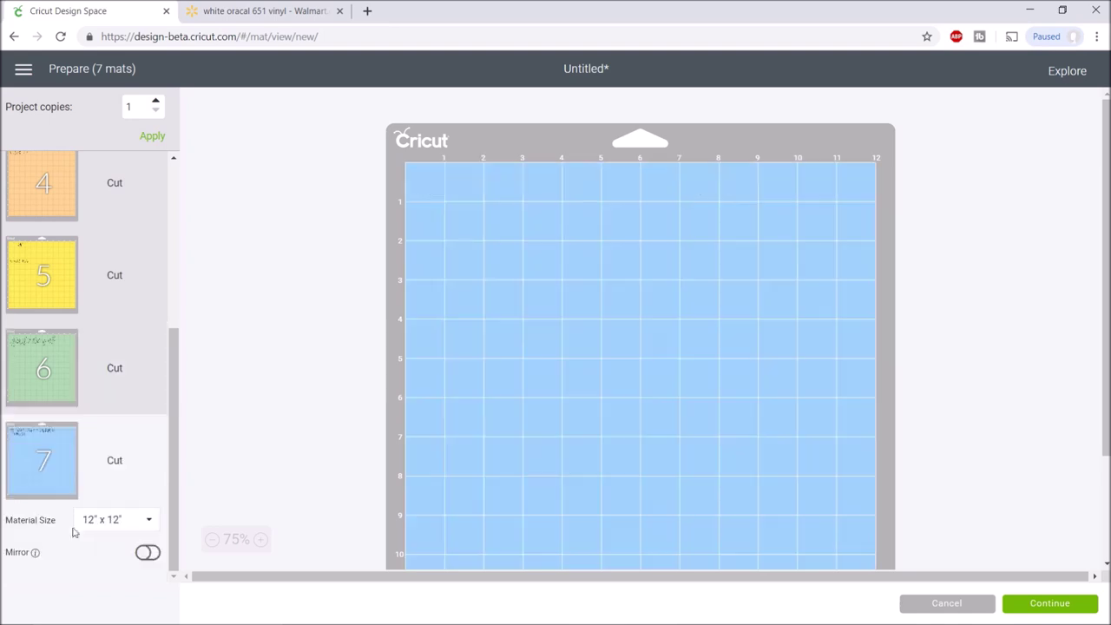
scroll(75, 480, up, 5)
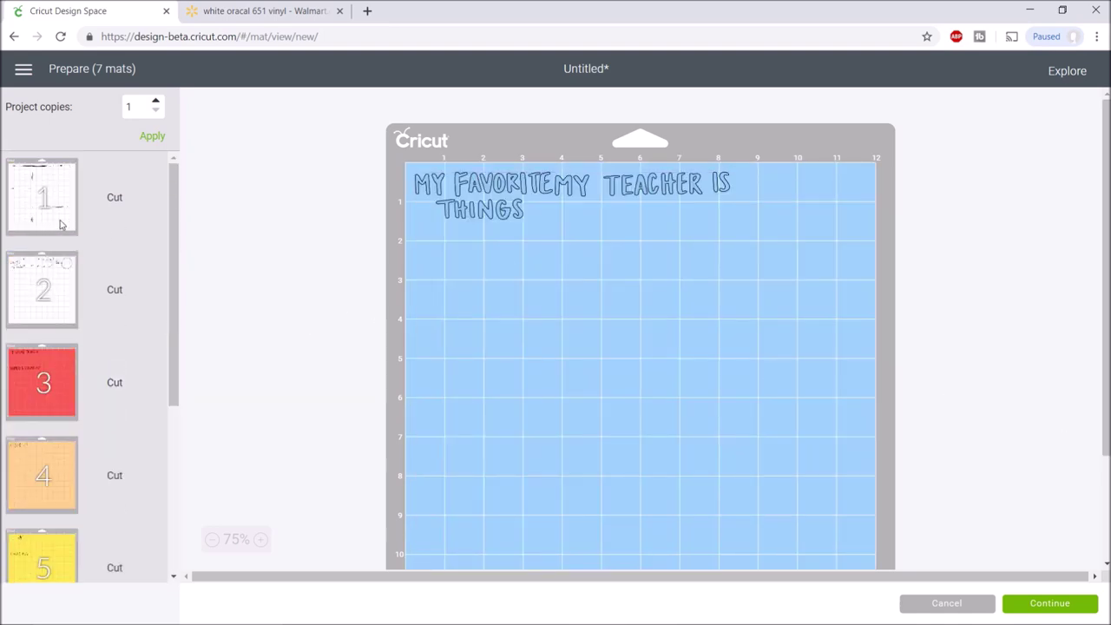
- Move MY TEACHER IS clear of FAVORITE on the blue mat, then continue from mat 1 to cutting
click(573, 195)
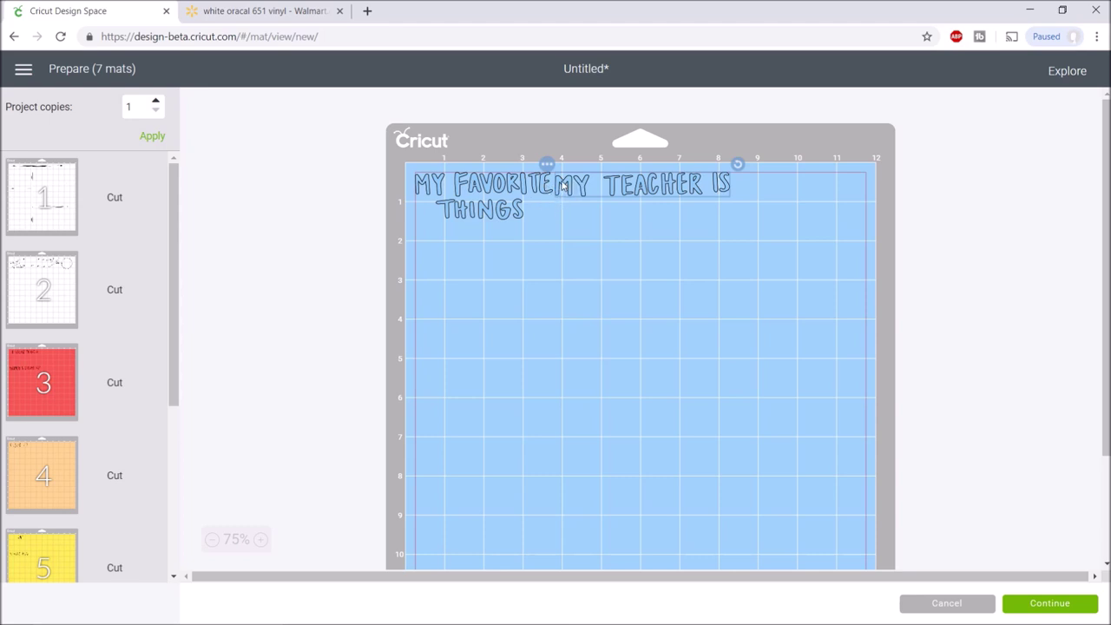
drag(562, 185, 572, 184)
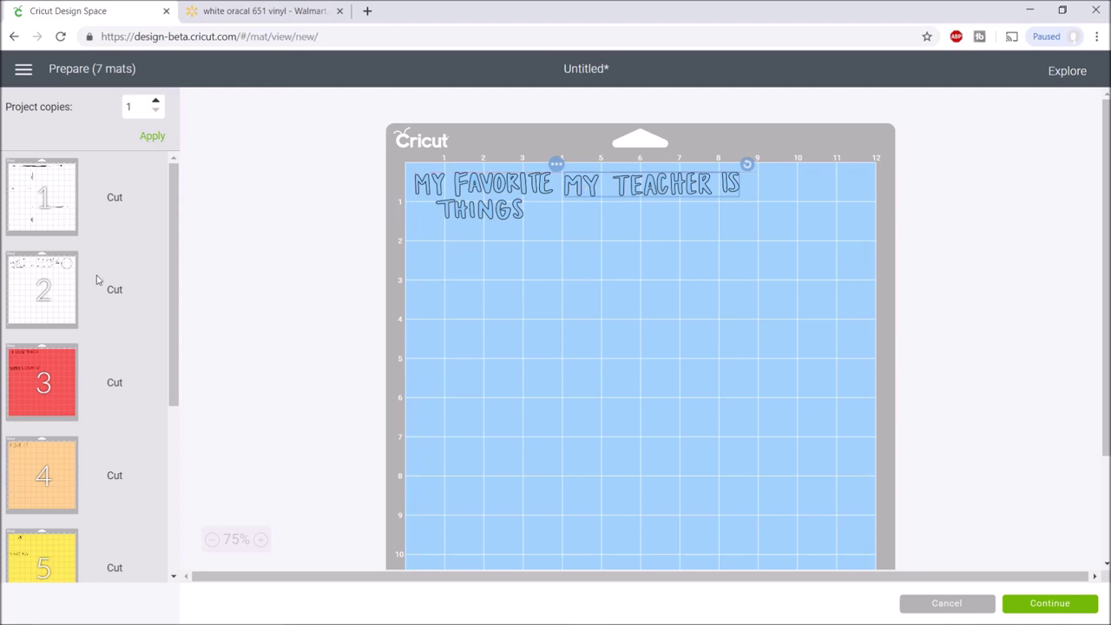
click(49, 197)
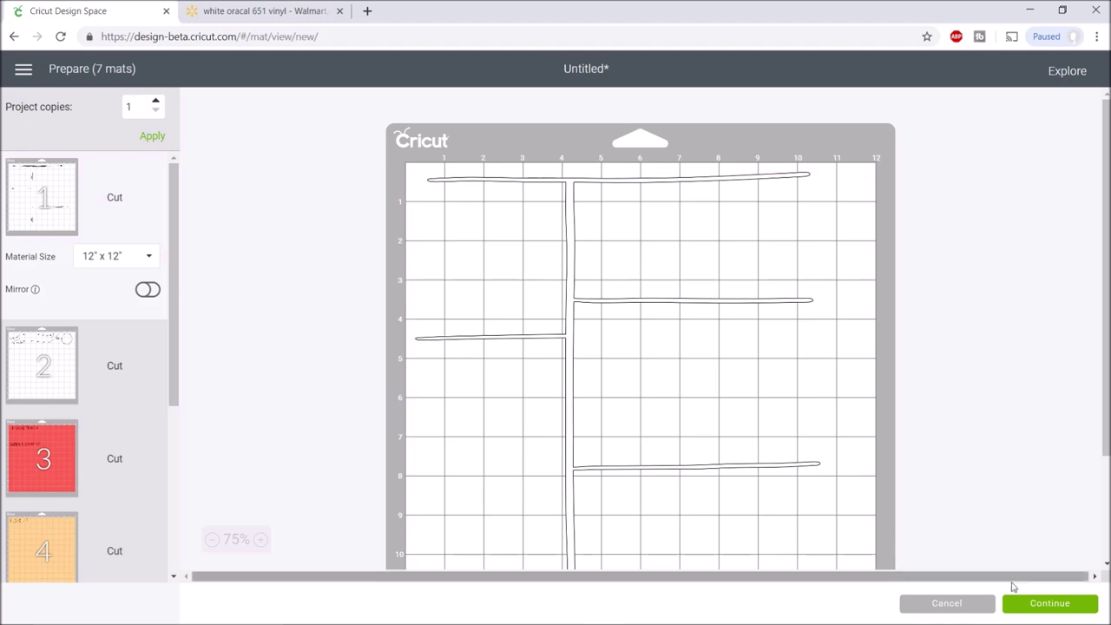
click(1034, 602)
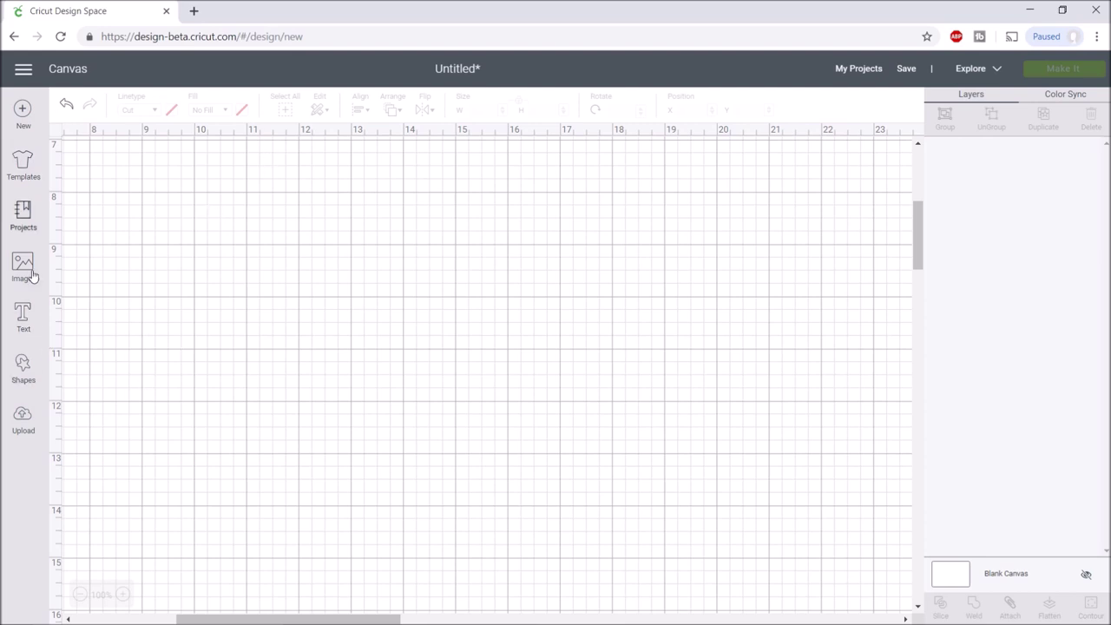
- Add a new text box using the DK Lemon Yellow Sun font
click(29, 327)
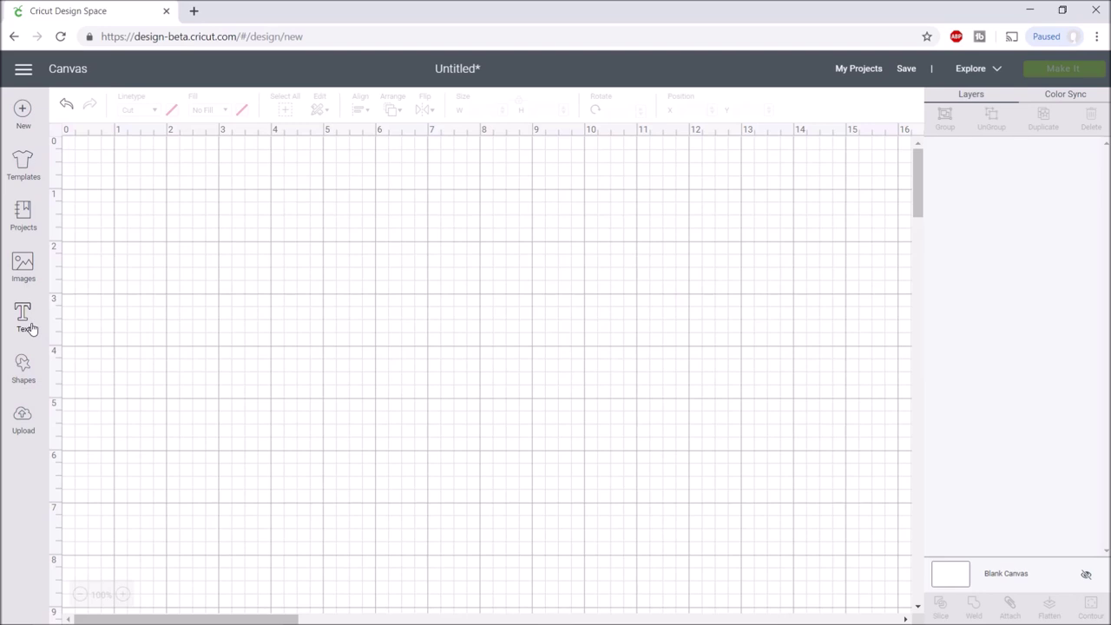
click(29, 327)
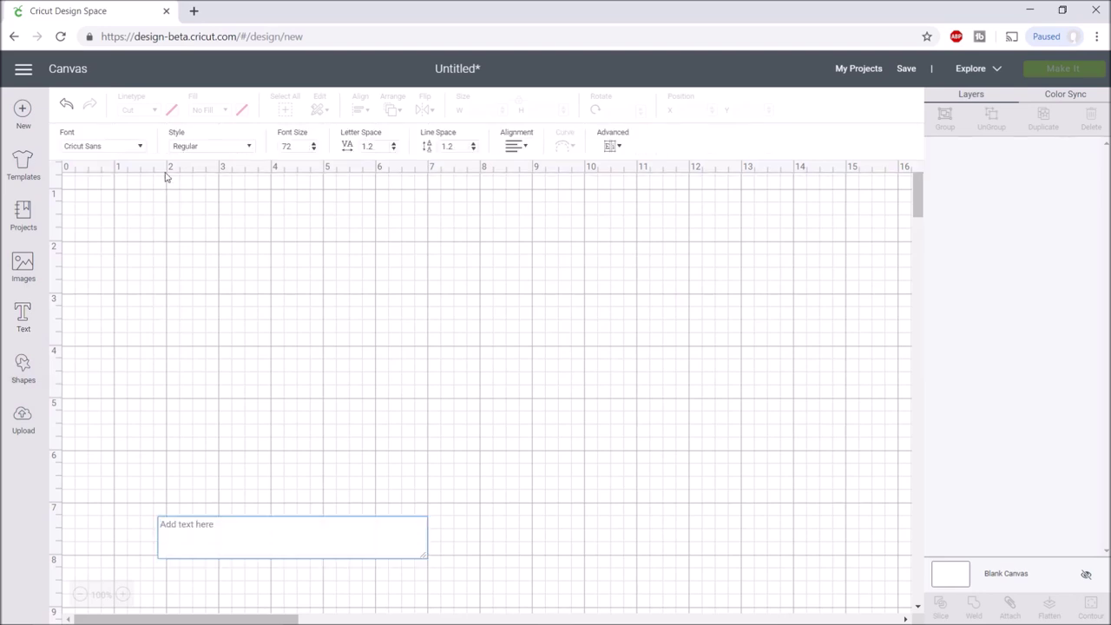
click(126, 147)
click(623, 114)
text(lemon)
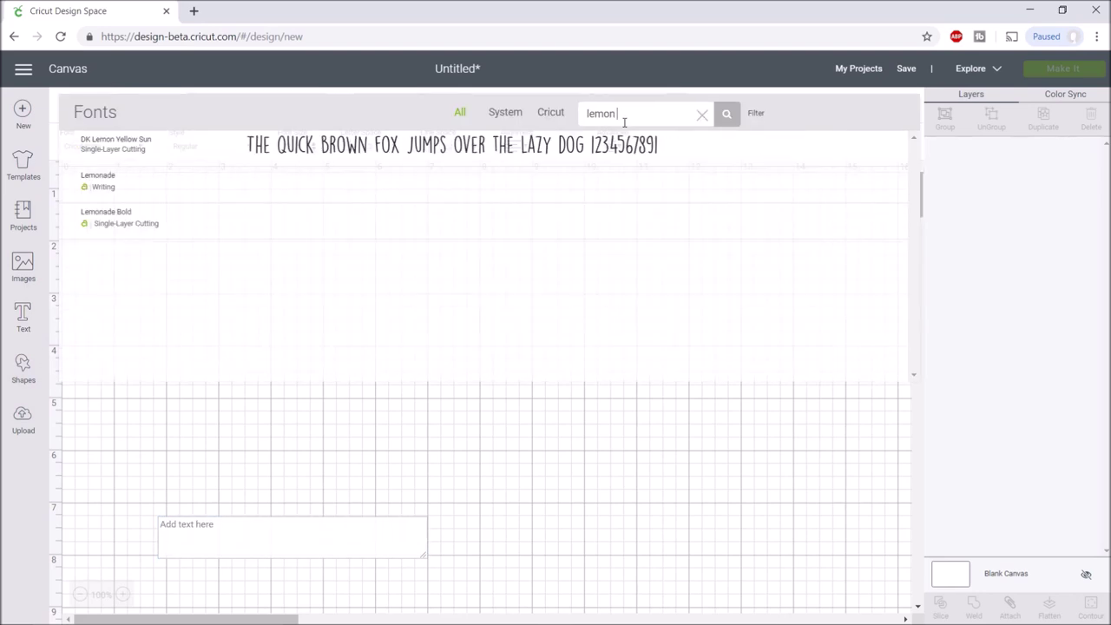
text( yellow sun)
click(624, 145)
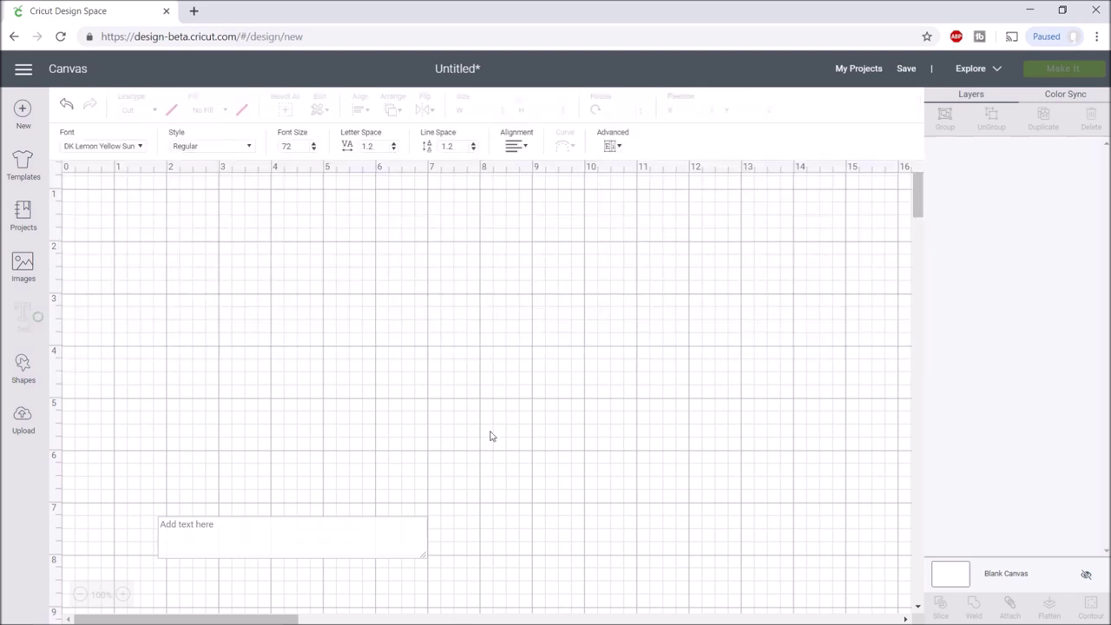
- Enter the child's name followed by 'artwork' and move the title higher on the canvas
click(251, 531)
text(joshua)
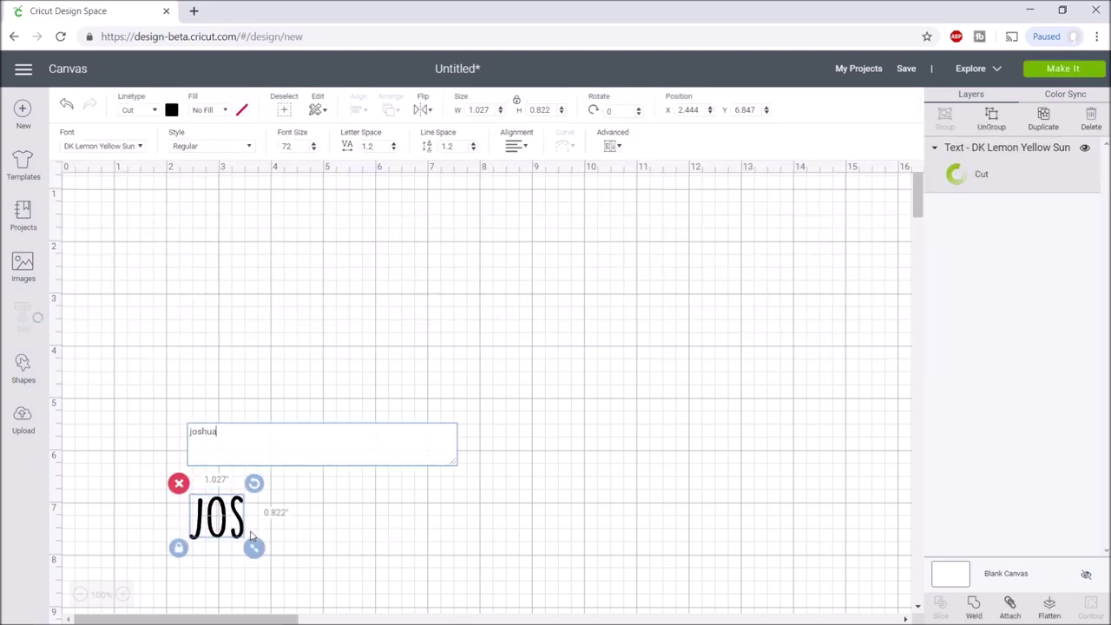
text(s artwork)
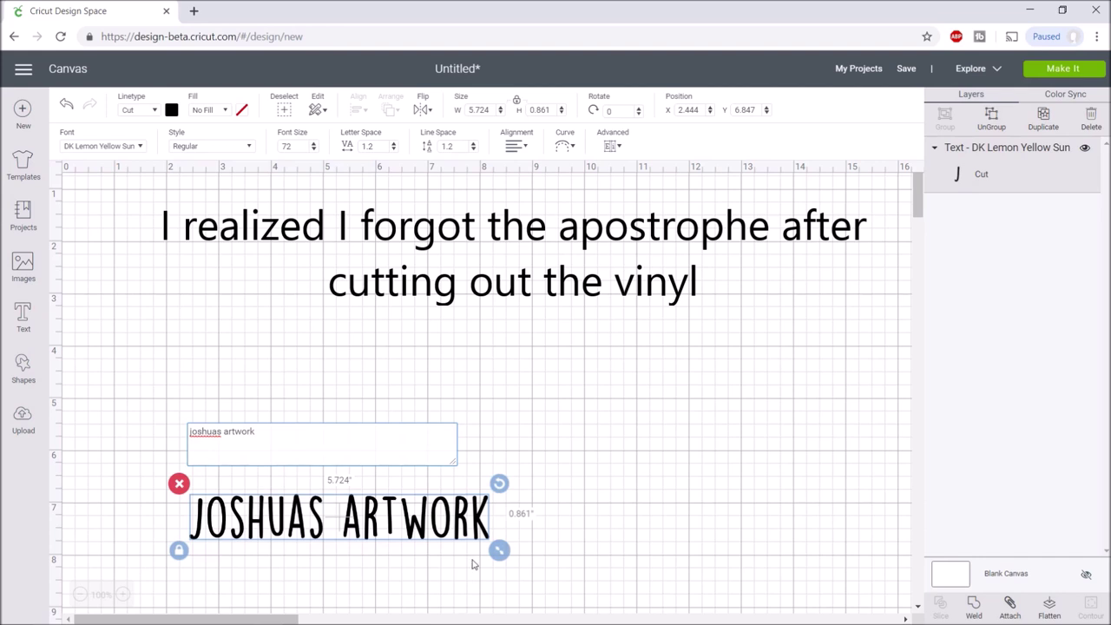
drag(428, 526, 487, 331)
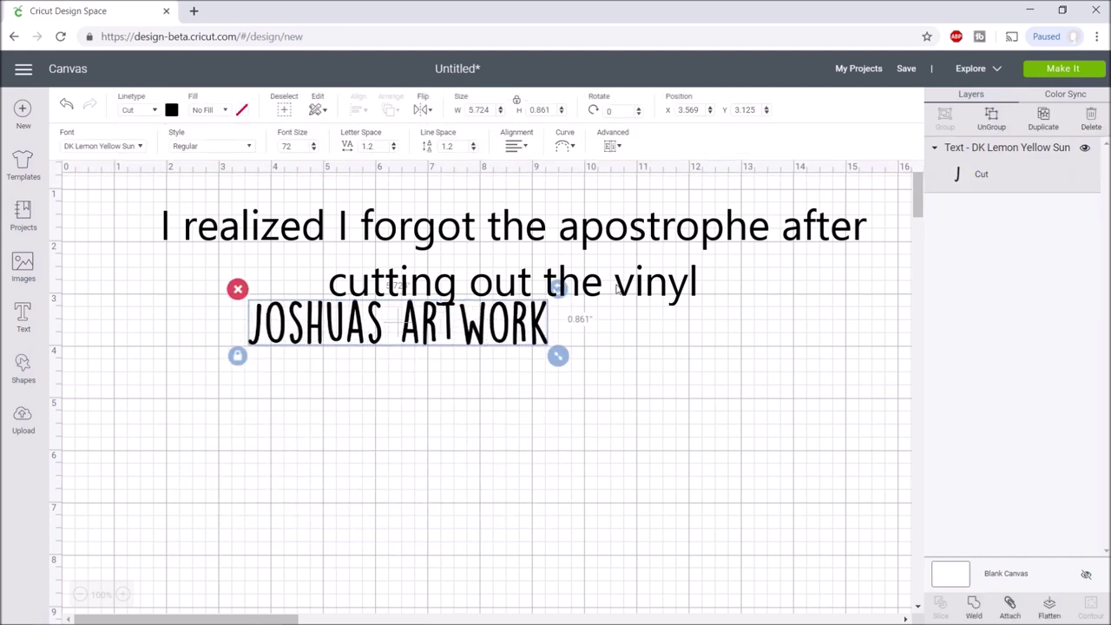
- Lower the title's letter spacing from 1.2 to 0.8 and ungroup it into letters
click(394, 152)
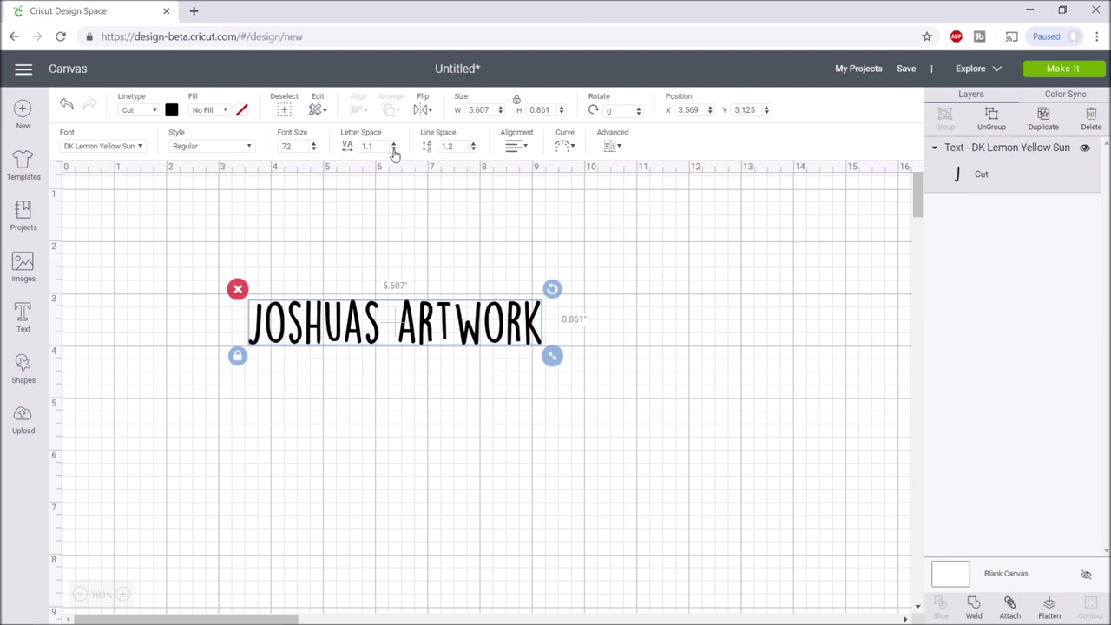
click(394, 152)
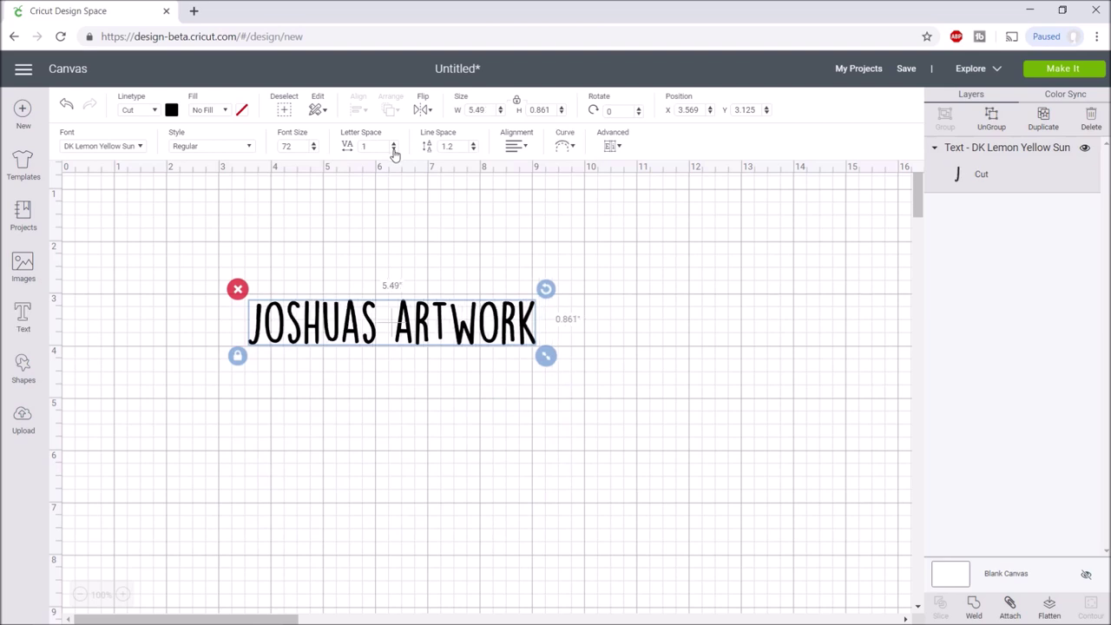
click(394, 152)
click(394, 151)
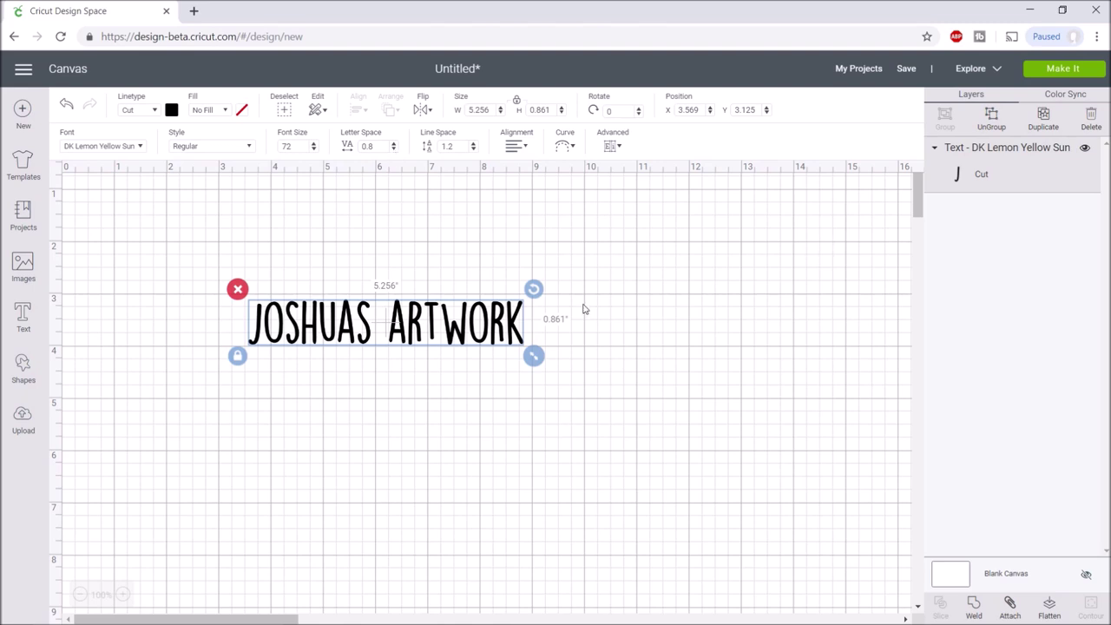
click(991, 117)
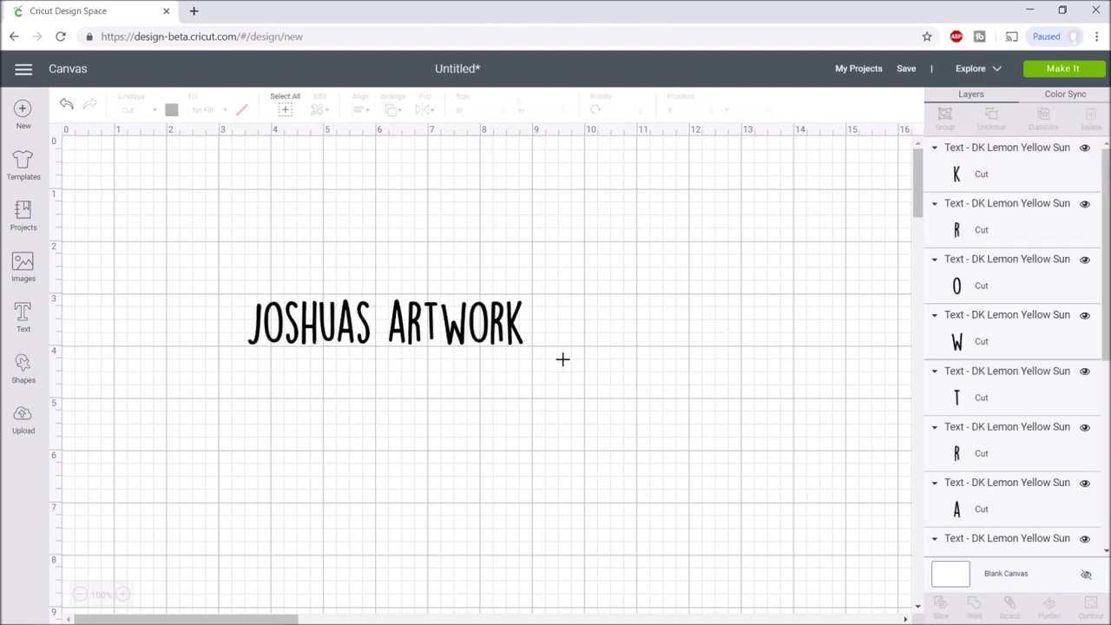
- Group the letters of ARTWORK together
drag(562, 359, 378, 279)
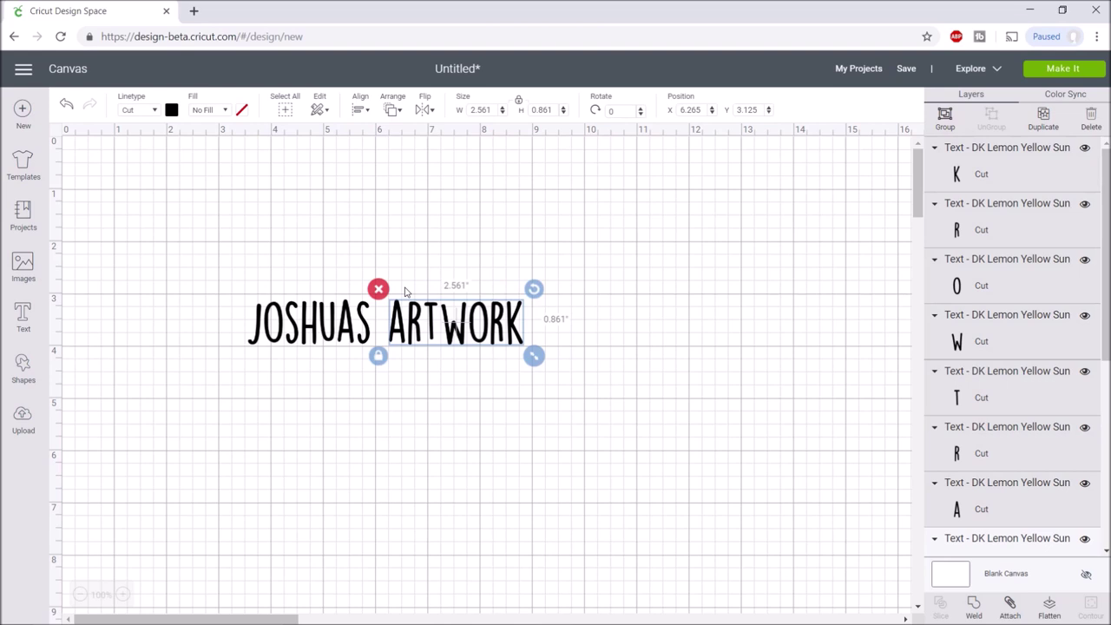
click(948, 117)
click(242, 279)
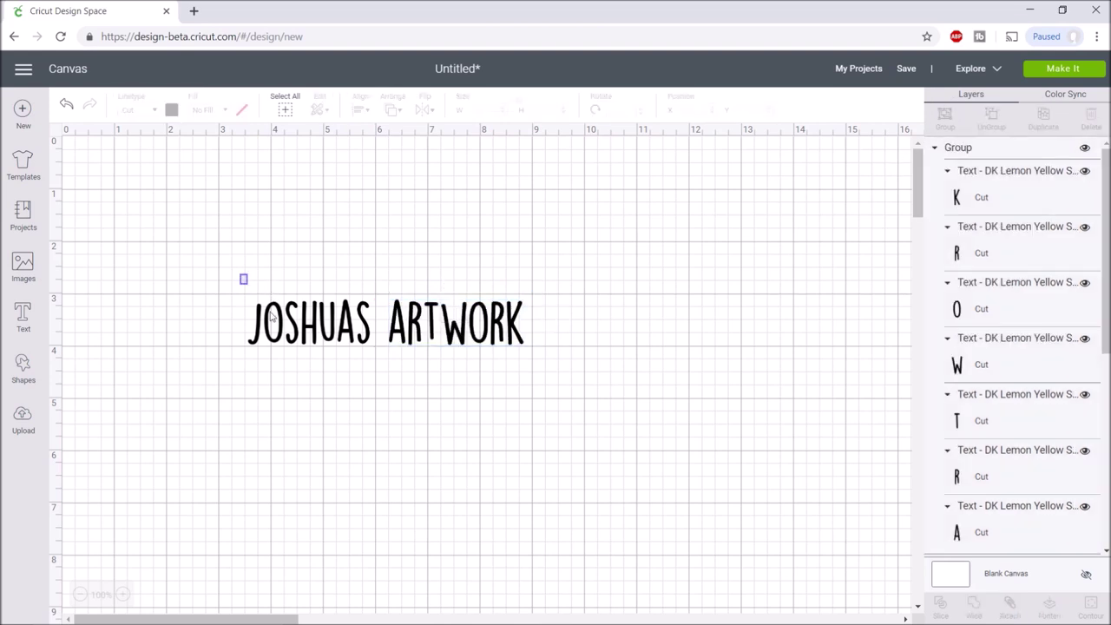
- Group the letters of the name word together
drag(246, 283, 374, 369)
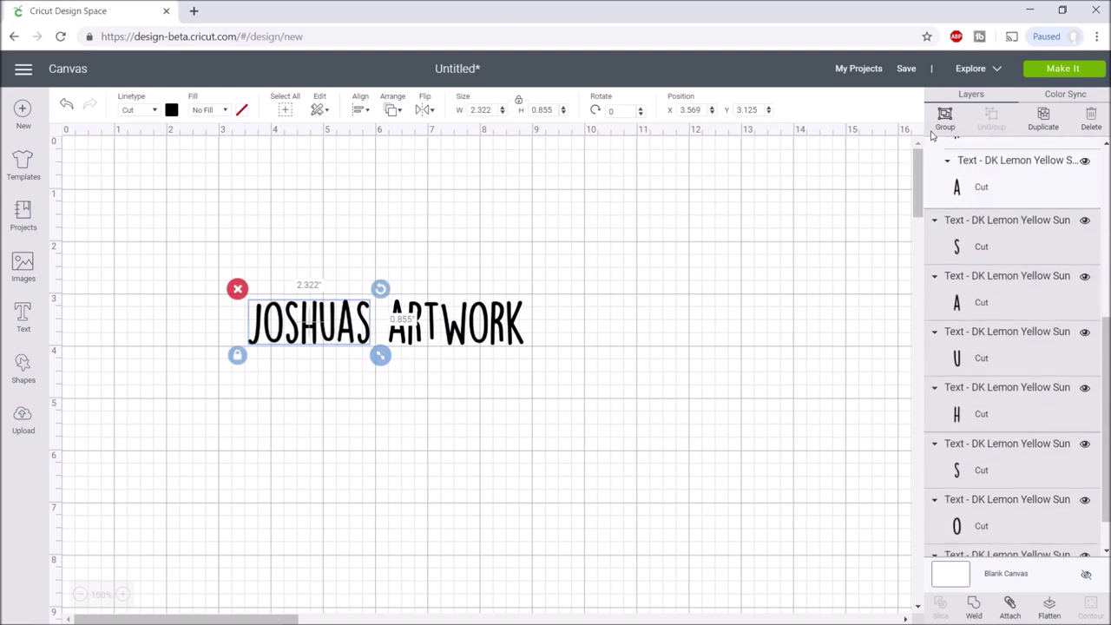
right_click(933, 135)
key(Escape)
click(944, 117)
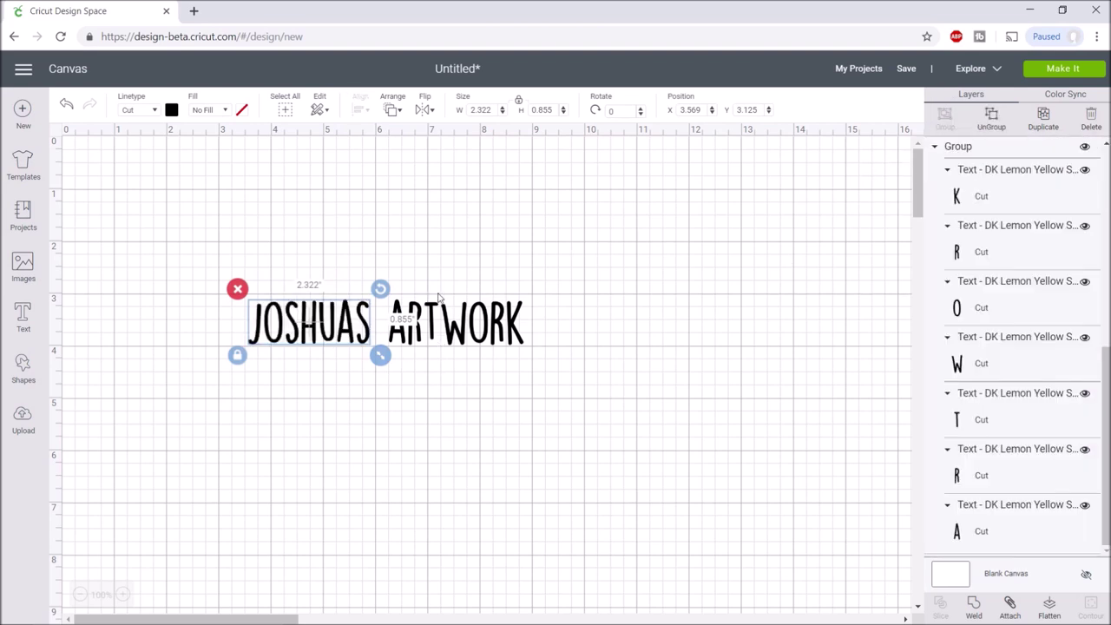
- Move the name word and ARTWORK up and to the left on the canvas
drag(325, 330, 276, 276)
drag(441, 320, 399, 269)
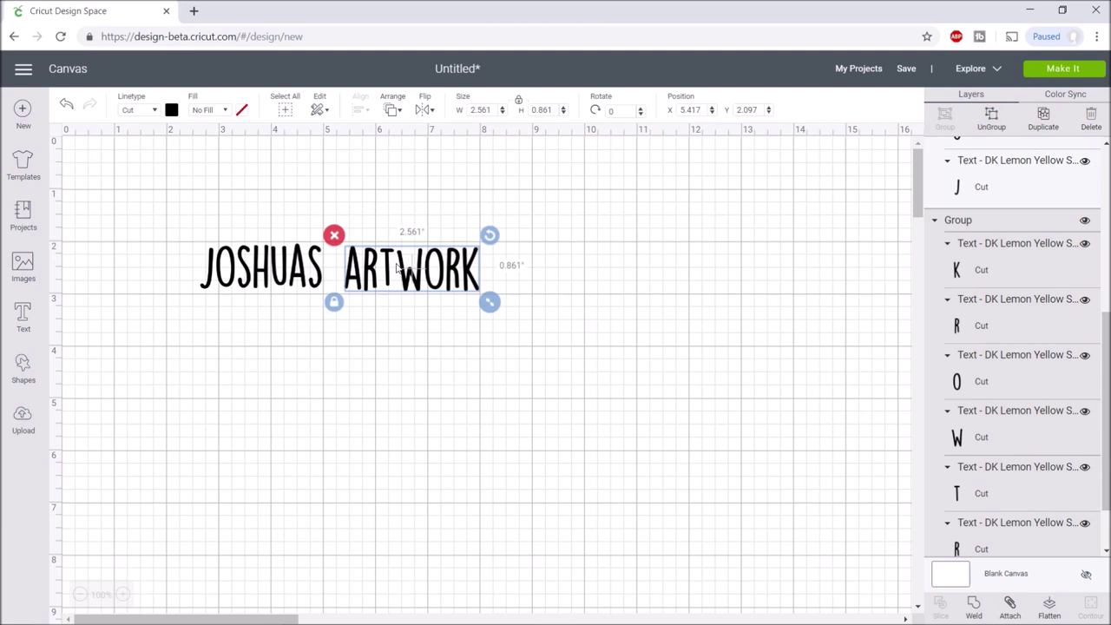
click(542, 110)
- Set both ARTWORK and the name word to 1.5 inches tall
text(1.5)
key(Return)
click(261, 269)
click(541, 110)
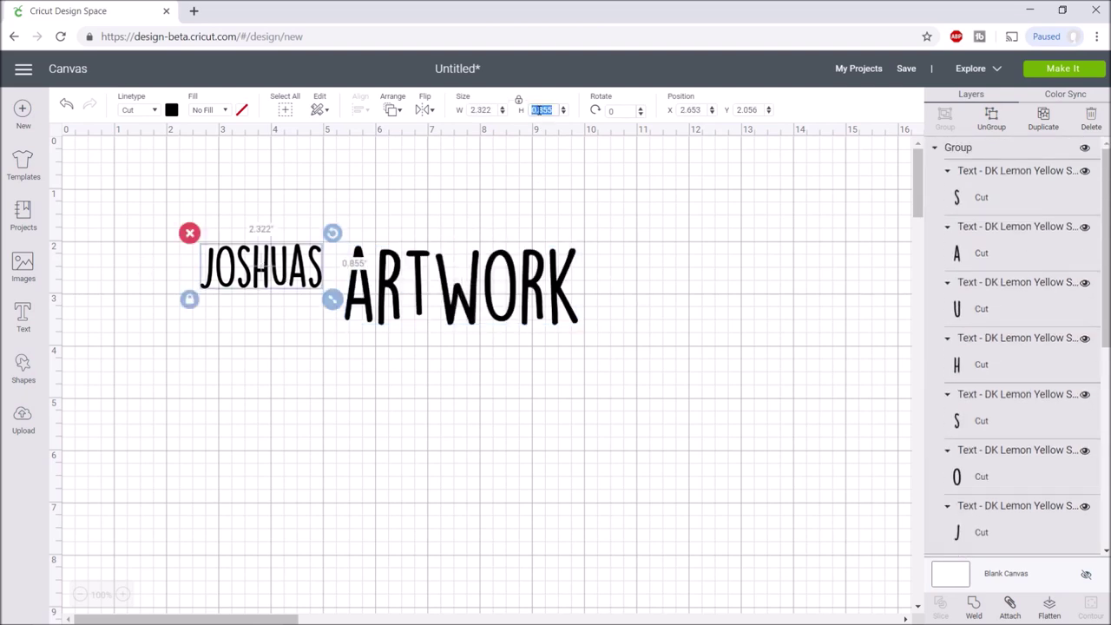
text(1.5)
key(Return)
- Place the name word just left of ARTWORK and attach each word's letters
drag(410, 276, 230, 292)
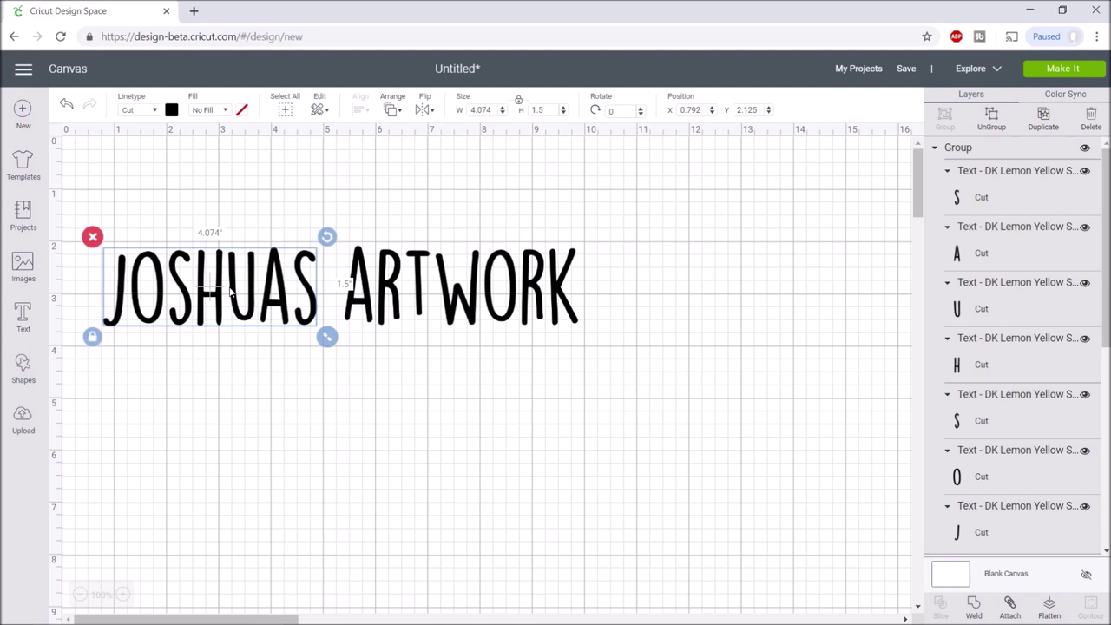
drag(334, 346, 94, 252)
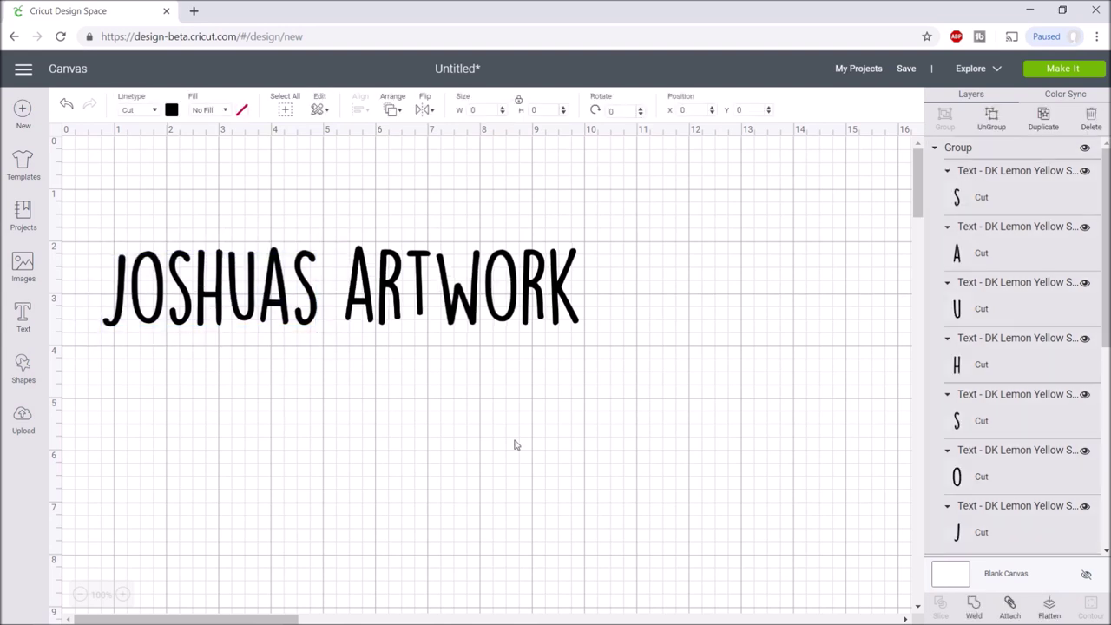
mouse_move(1017, 605)
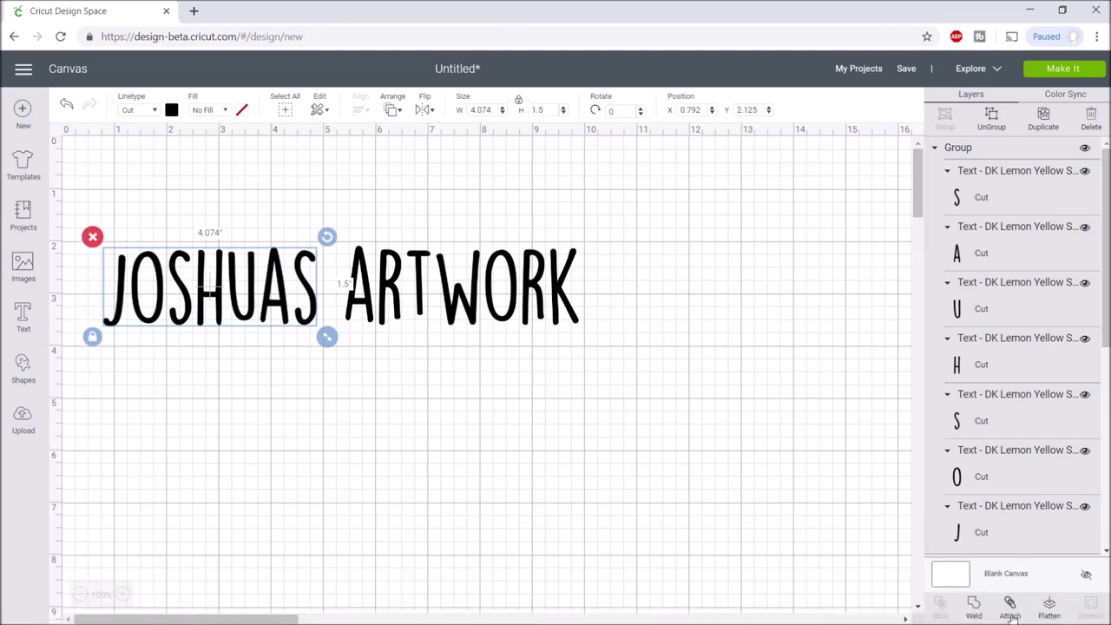
click(1009, 604)
drag(624, 342, 360, 254)
click(1009, 605)
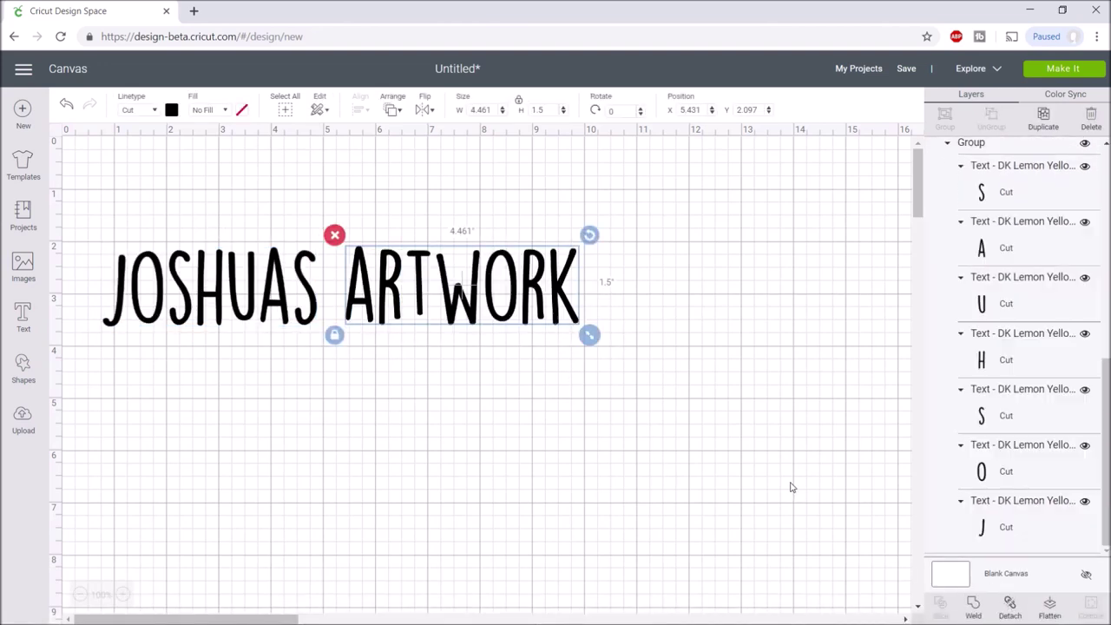
- Send the attached two-word 1.5-inch title on with Make It
click(1069, 68)
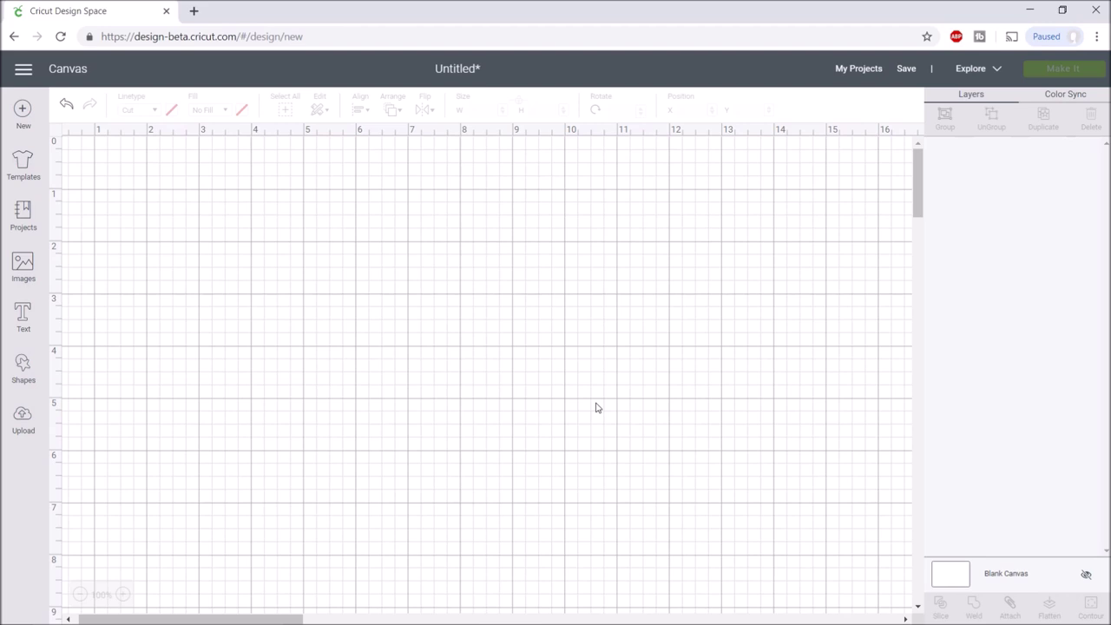
- Go to the page for uploading your own images
click(21, 424)
- Upload and save the teaching-quote SVG from the computer
click(305, 318)
click(570, 345)
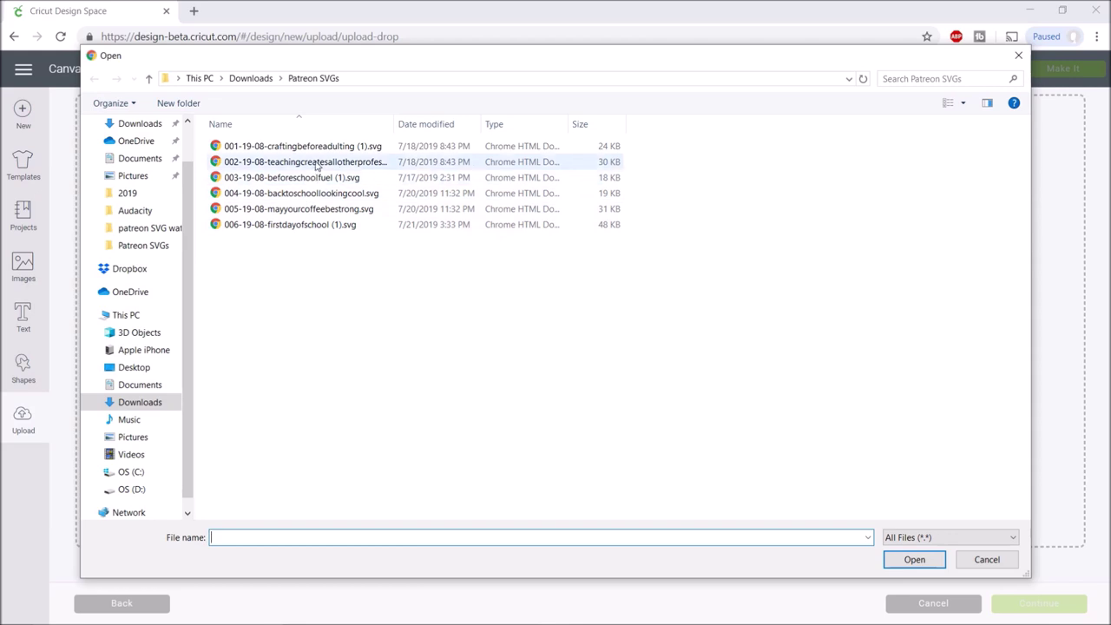
double_click(404, 163)
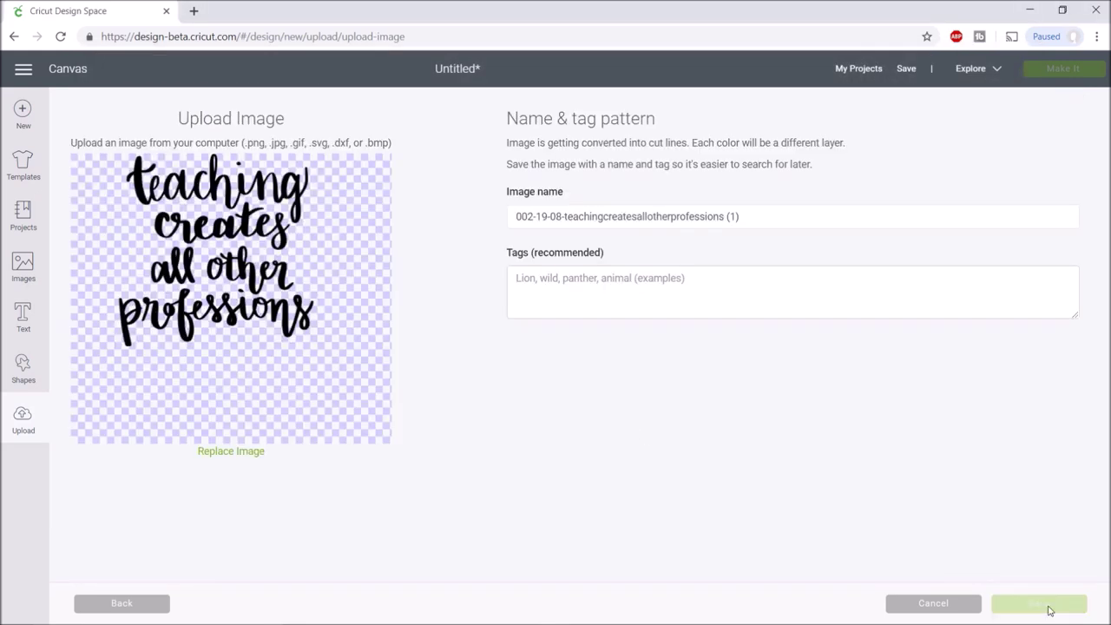
click(1046, 604)
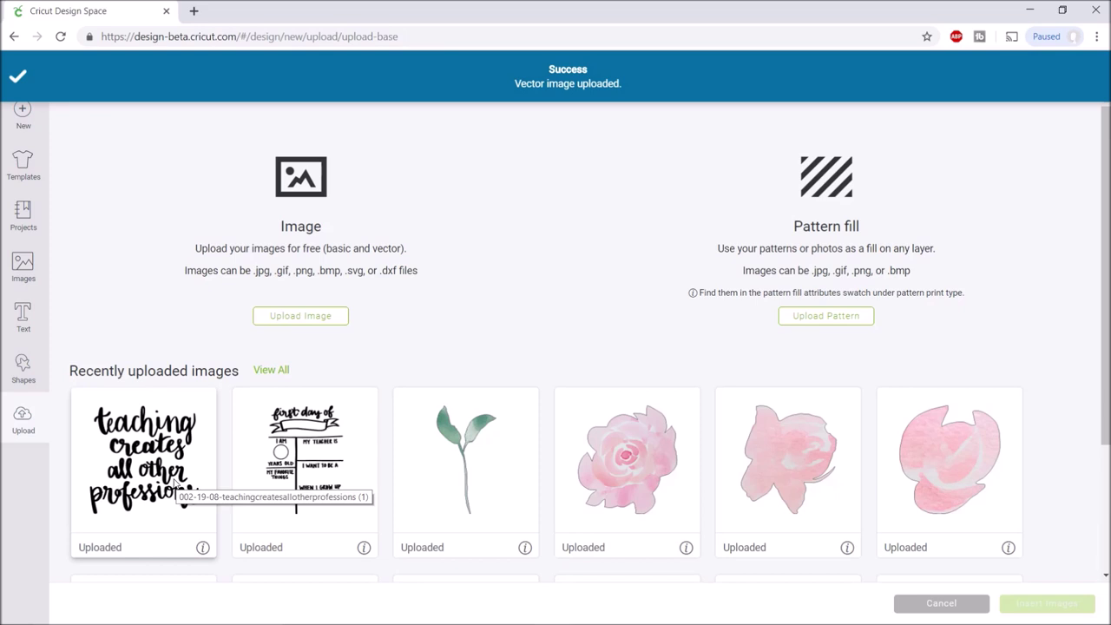
- Insert the teaching-quote image onto the canvas and deselect it
click(173, 481)
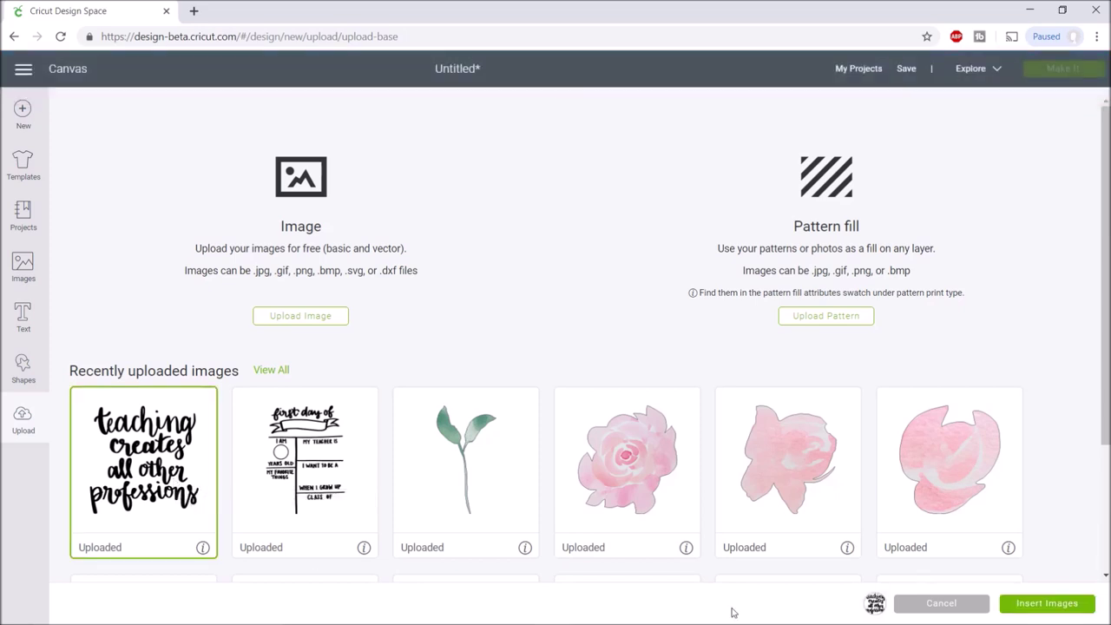
click(1084, 607)
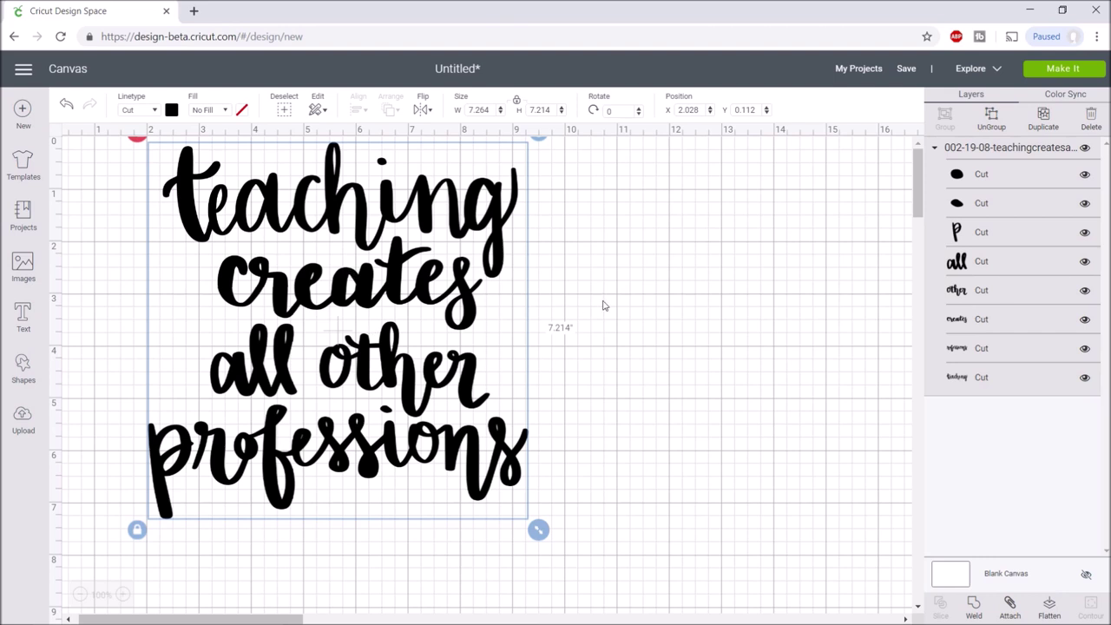
click(638, 376)
- Ungroup the quote into words and move 'professions' lower and to the right
click(469, 339)
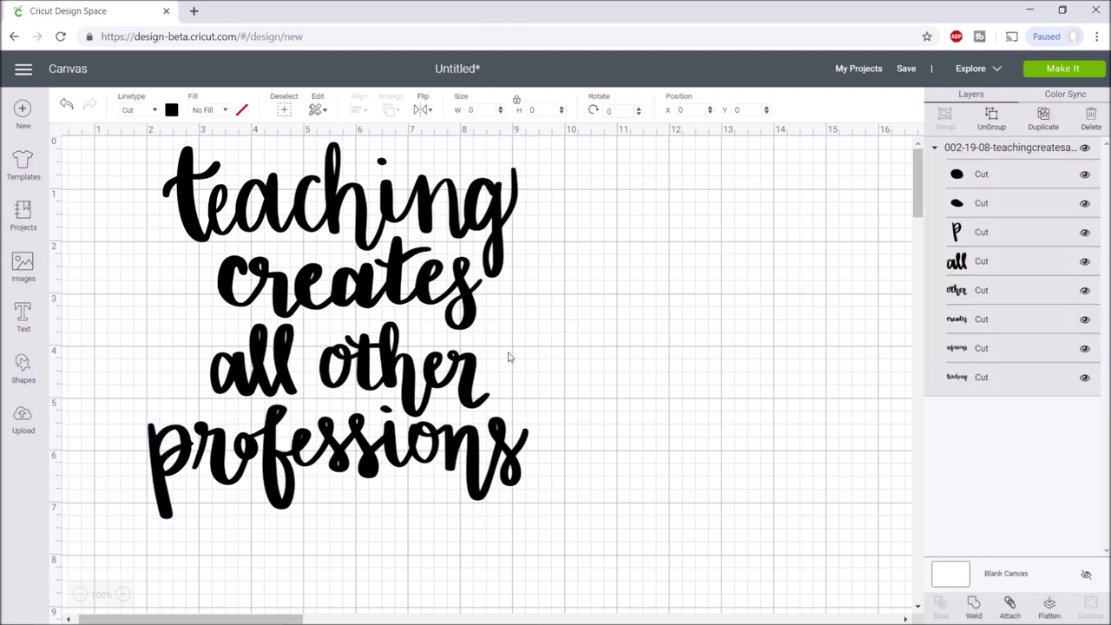
click(992, 118)
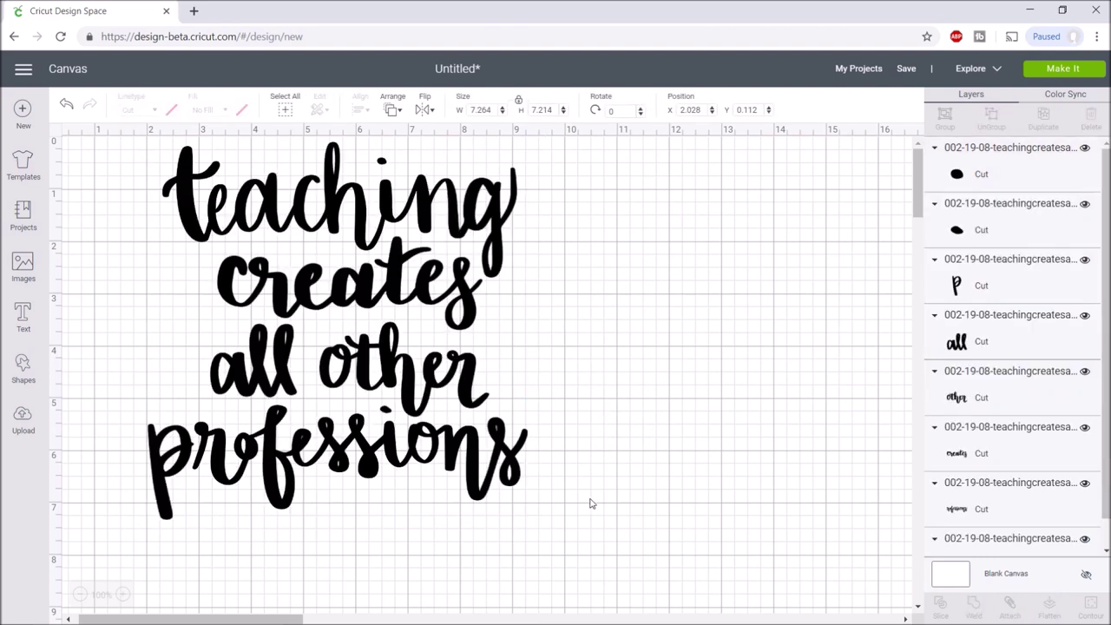
drag(585, 512, 137, 426)
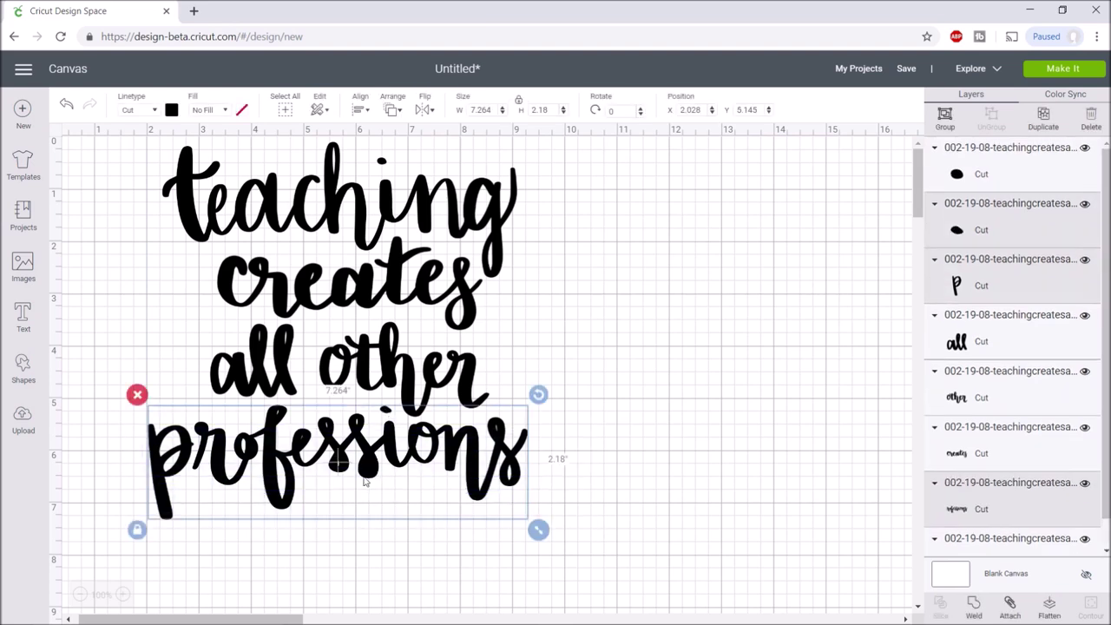
drag(298, 454, 451, 535)
- Spread 'other' and 'all' rightward and set 'creates' beside 'teaching'
drag(538, 413, 304, 341)
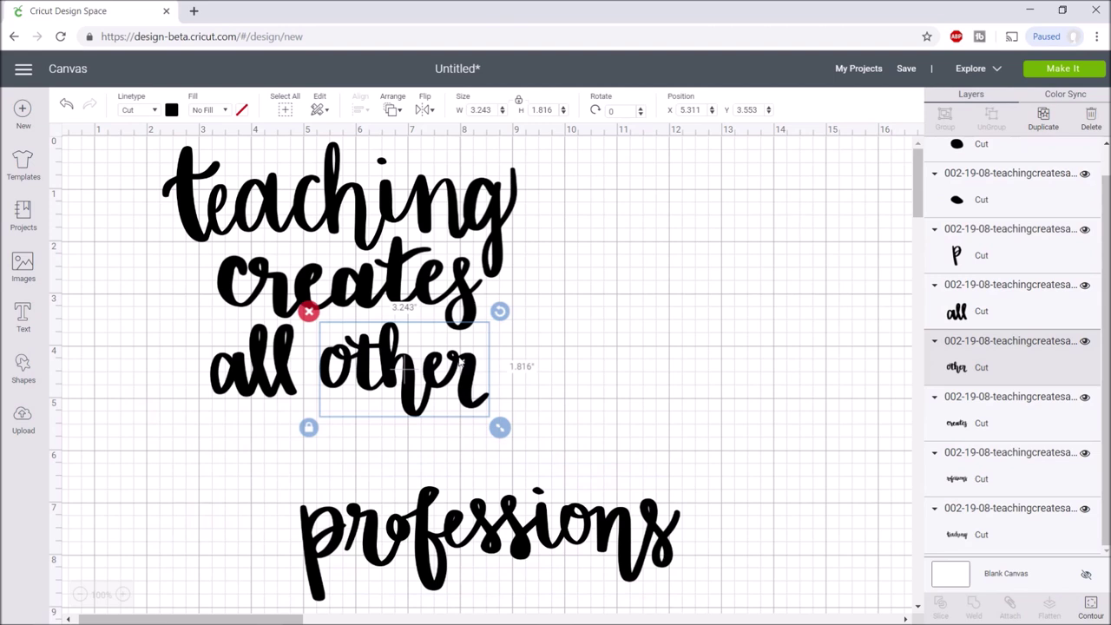
click(633, 355)
drag(399, 373, 653, 405)
click(299, 388)
drag(299, 389, 446, 428)
drag(614, 404, 691, 411)
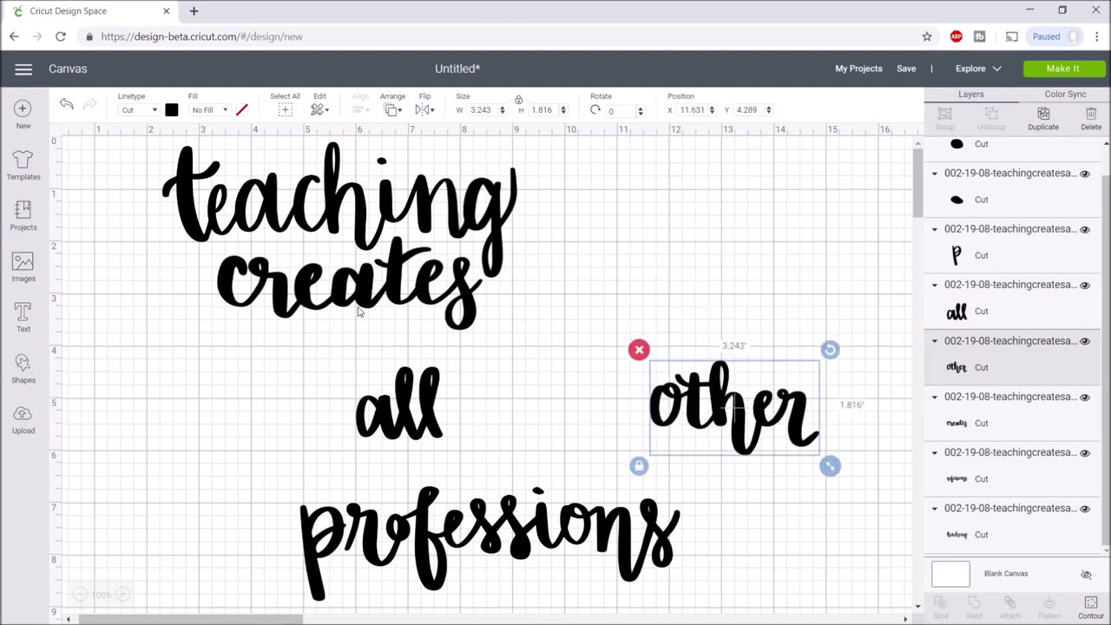
drag(338, 314, 649, 206)
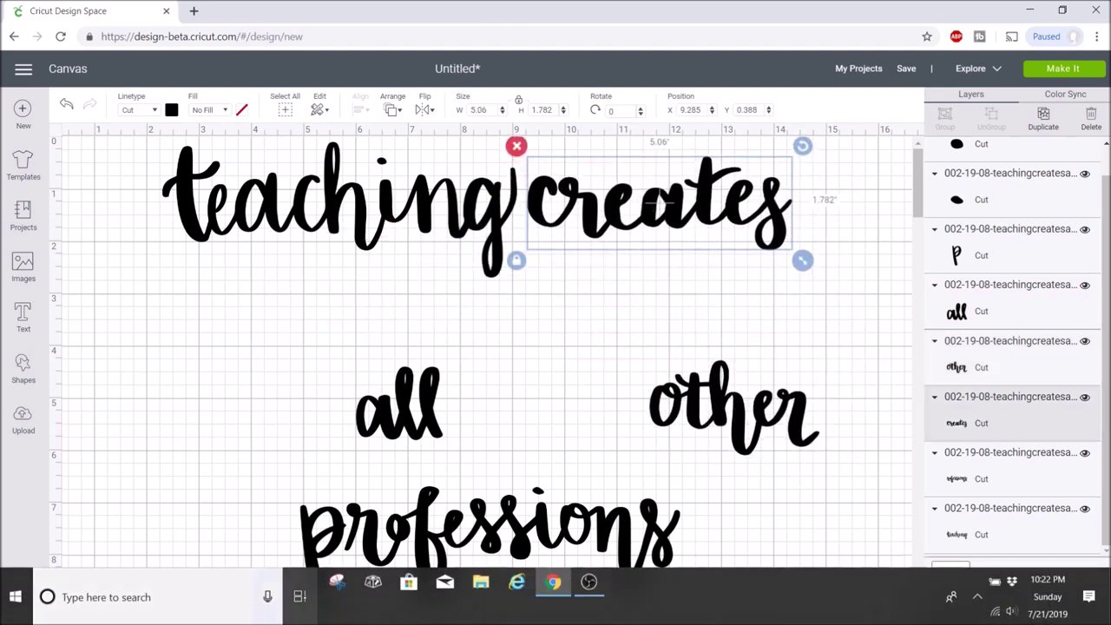
- Zoom out and bring 'teaching' down to start the new single line
drag(255, 619, 321, 619)
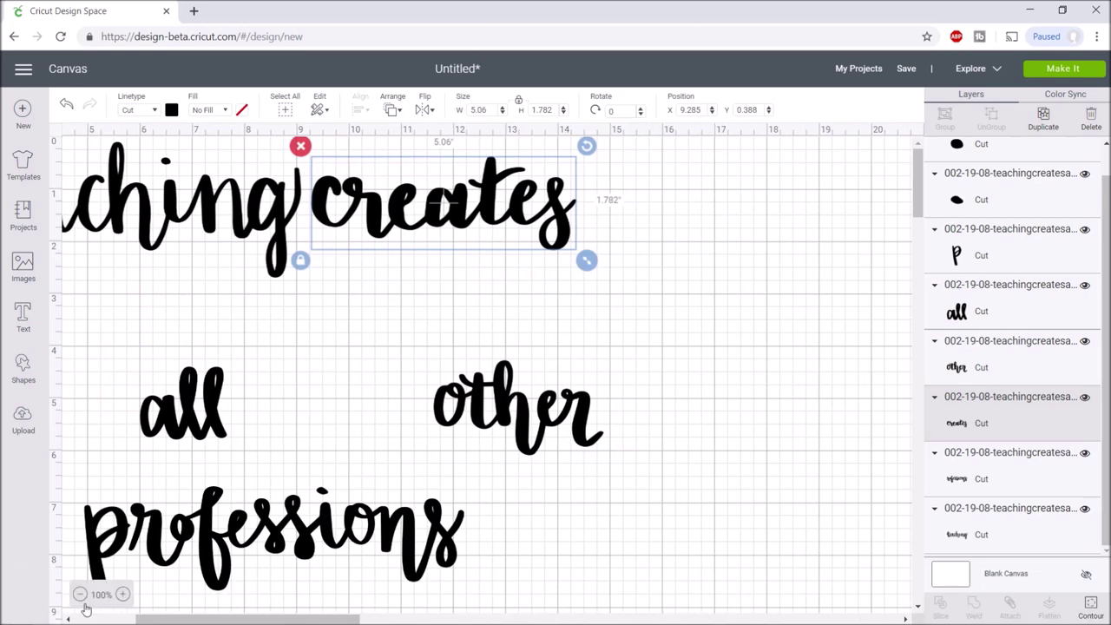
click(79, 595)
drag(177, 619, 142, 618)
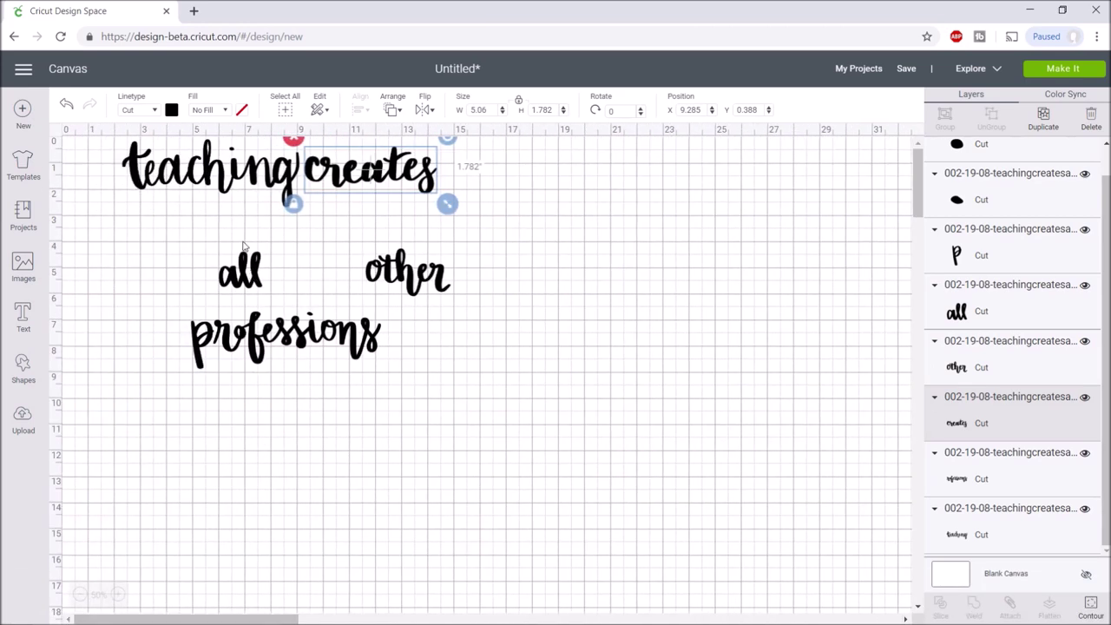
drag(252, 178, 243, 239)
key(ctrl+z)
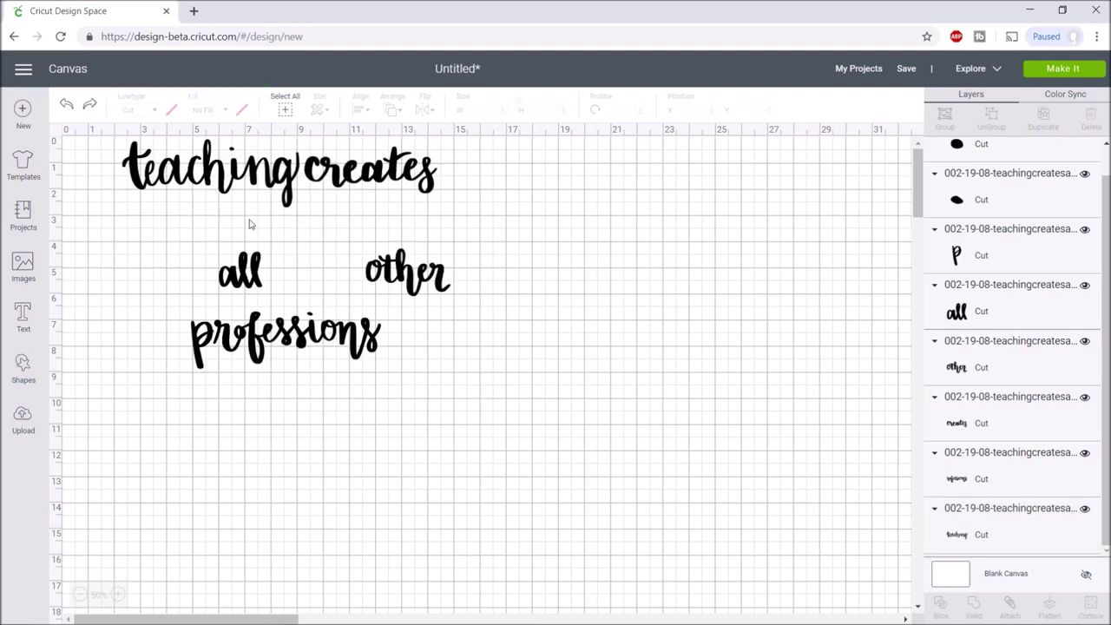
drag(227, 178, 214, 225)
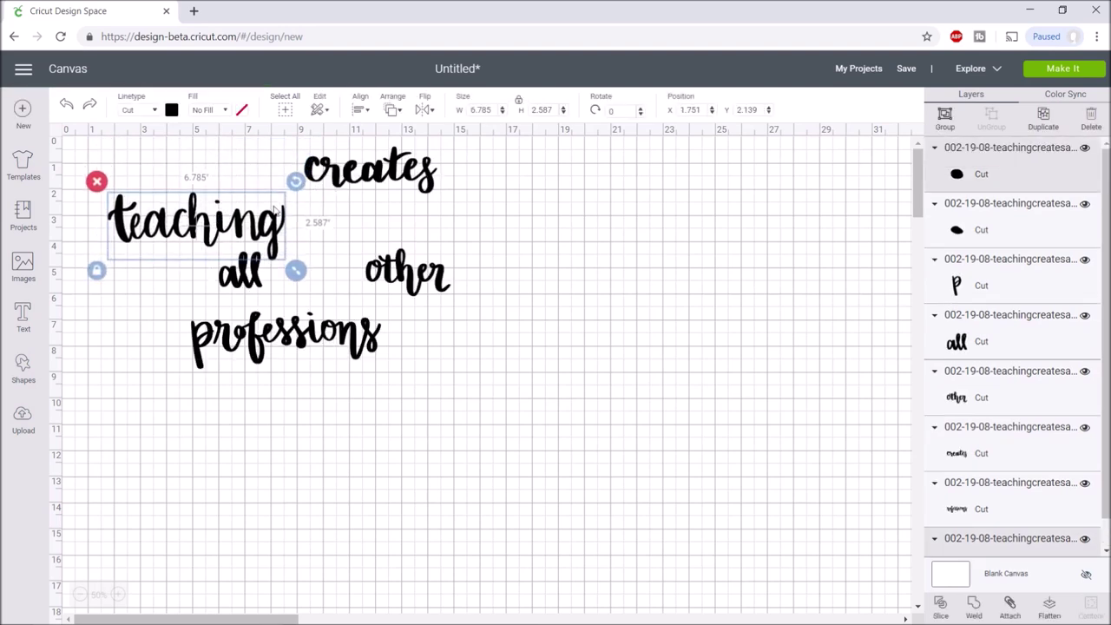
drag(385, 170, 371, 223)
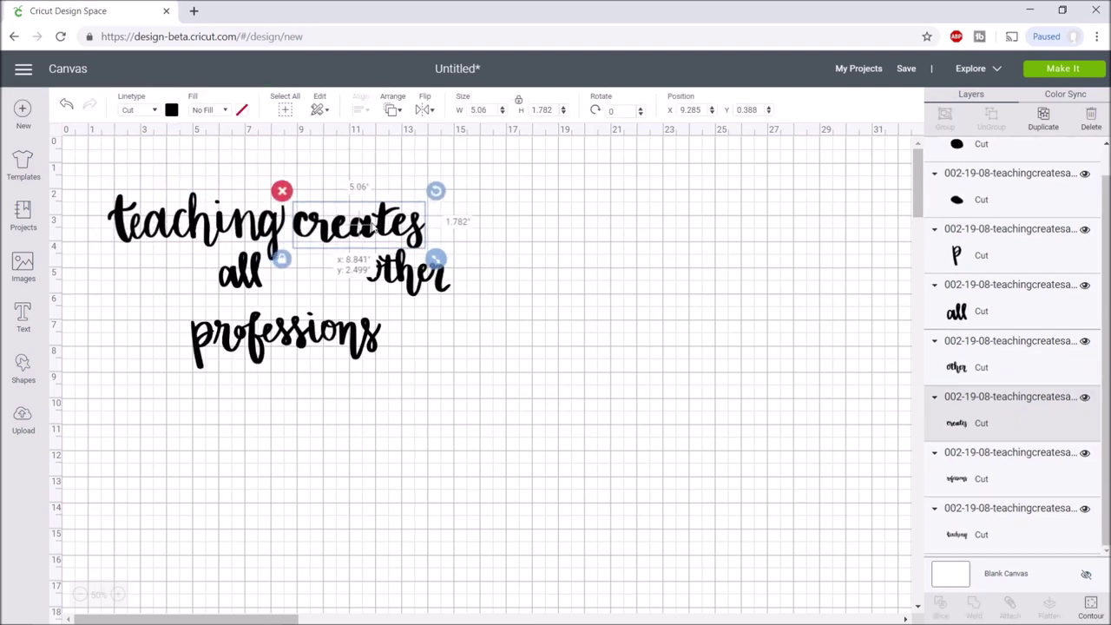
- Line up 'creates', 'all', 'other' after 'teaching' with 'professions' below, and group them
drag(237, 276, 454, 227)
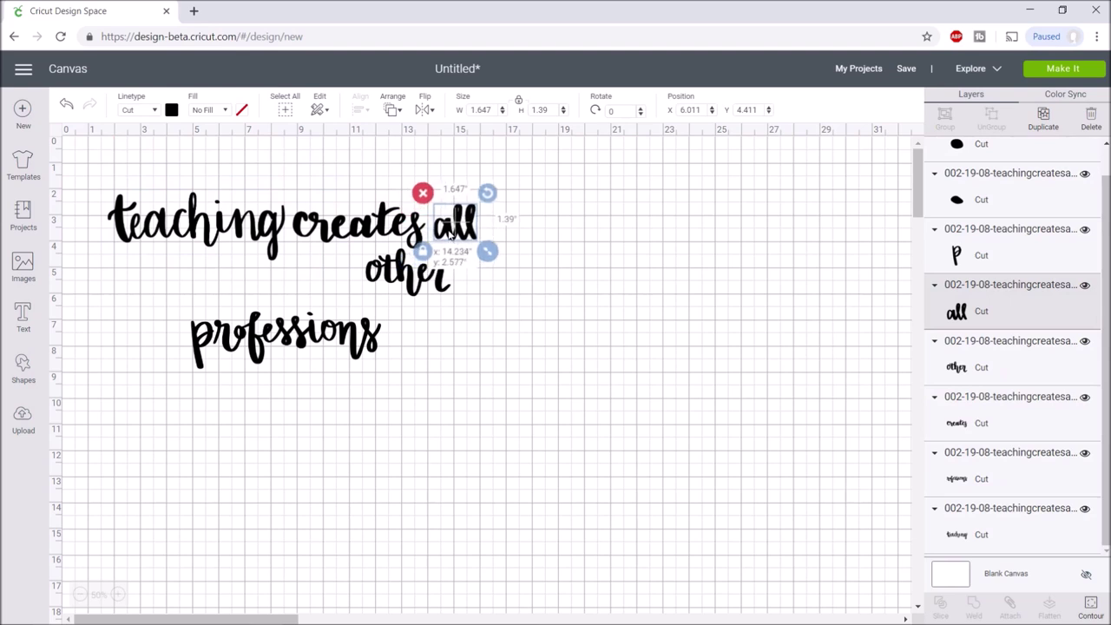
mouse_move(408, 273)
mouse_down()
mouse_move(505, 254)
mouse_move(528, 226)
mouse_up()
mouse_move(453, 359)
mouse_down()
mouse_move(311, 341)
mouse_move(260, 373)
mouse_up()
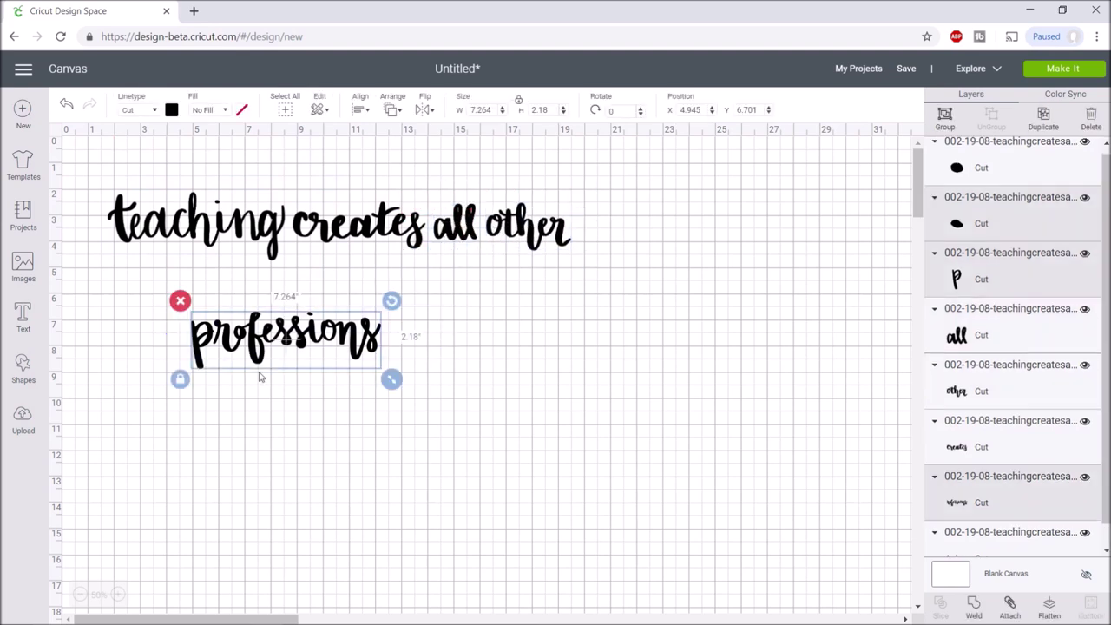
drag(341, 341, 393, 292)
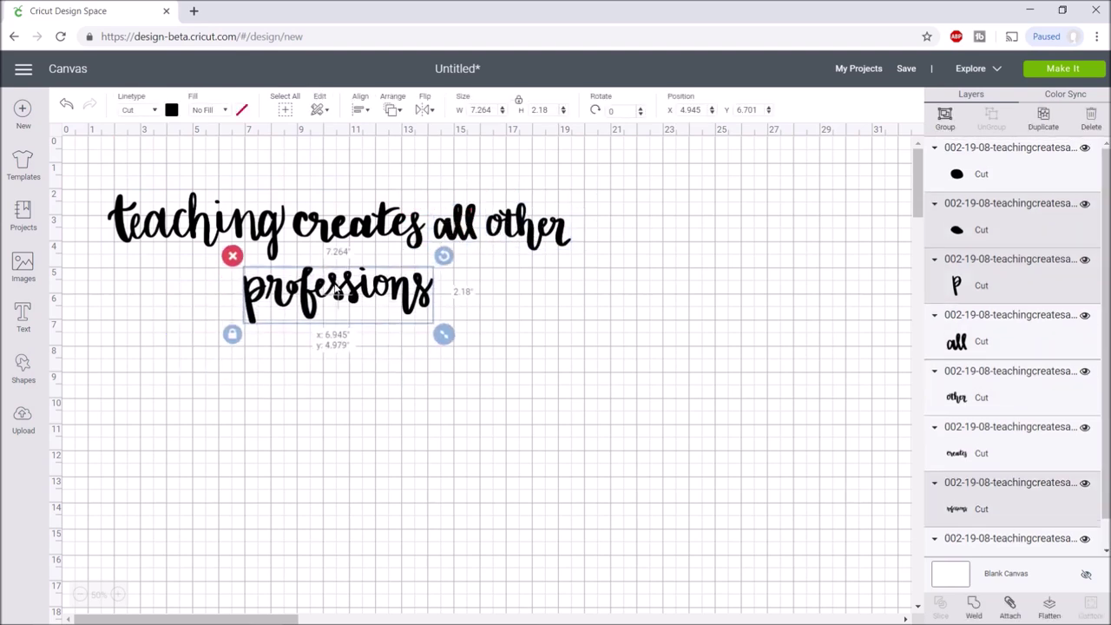
click(945, 117)
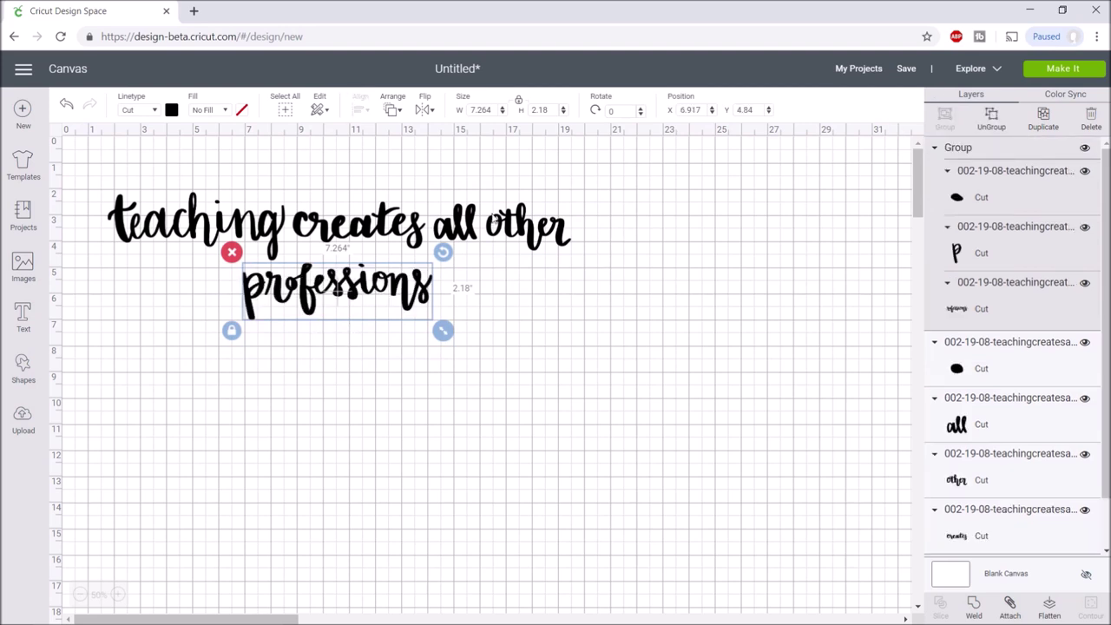
- Group the top-line words, centre 'professions' beneath, and select the whole phrase
click(420, 369)
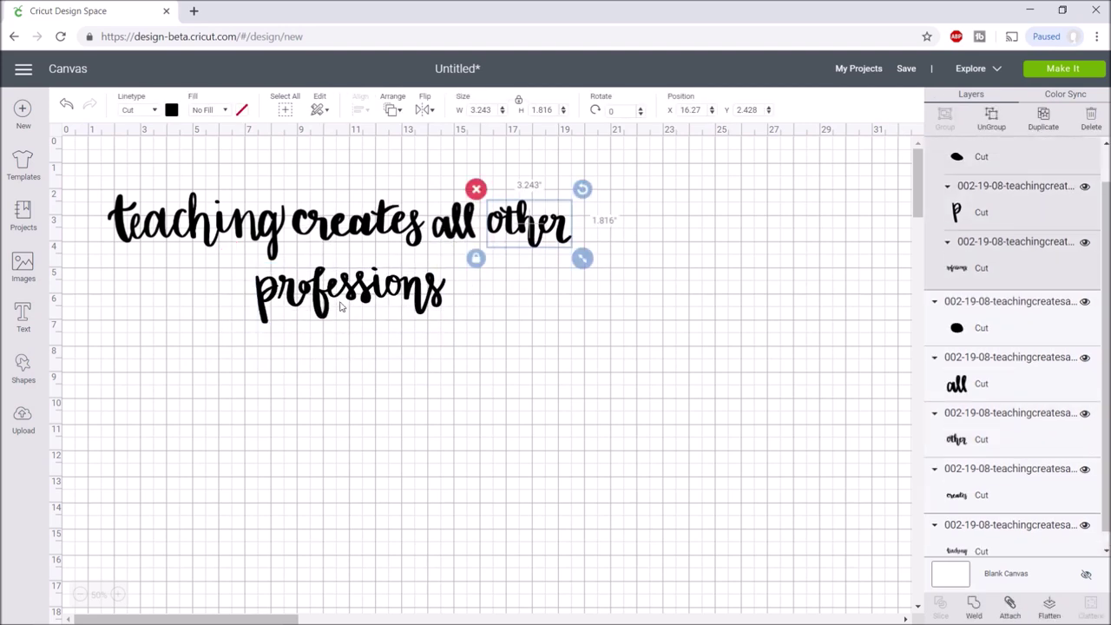
drag(342, 306, 352, 309)
drag(93, 152, 581, 239)
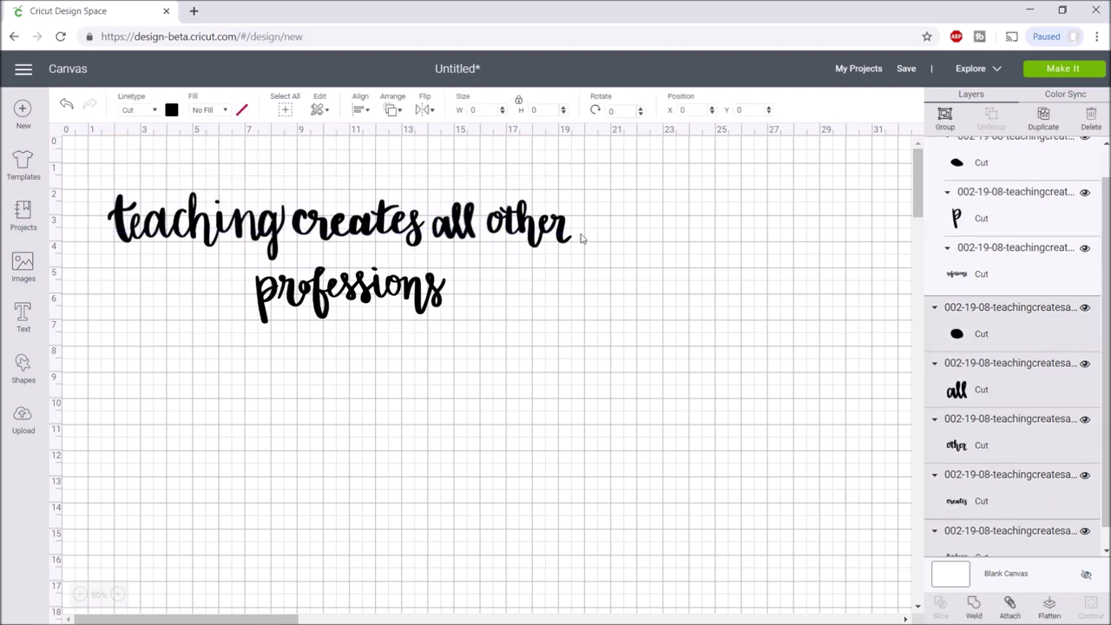
click(949, 124)
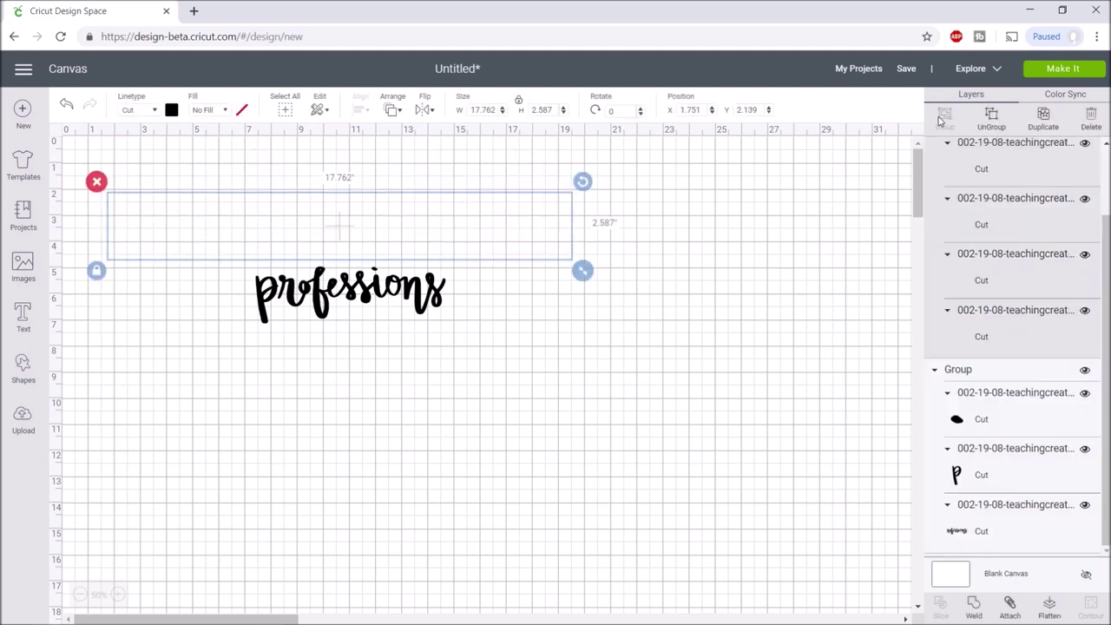
click(560, 323)
drag(400, 303, 402, 294)
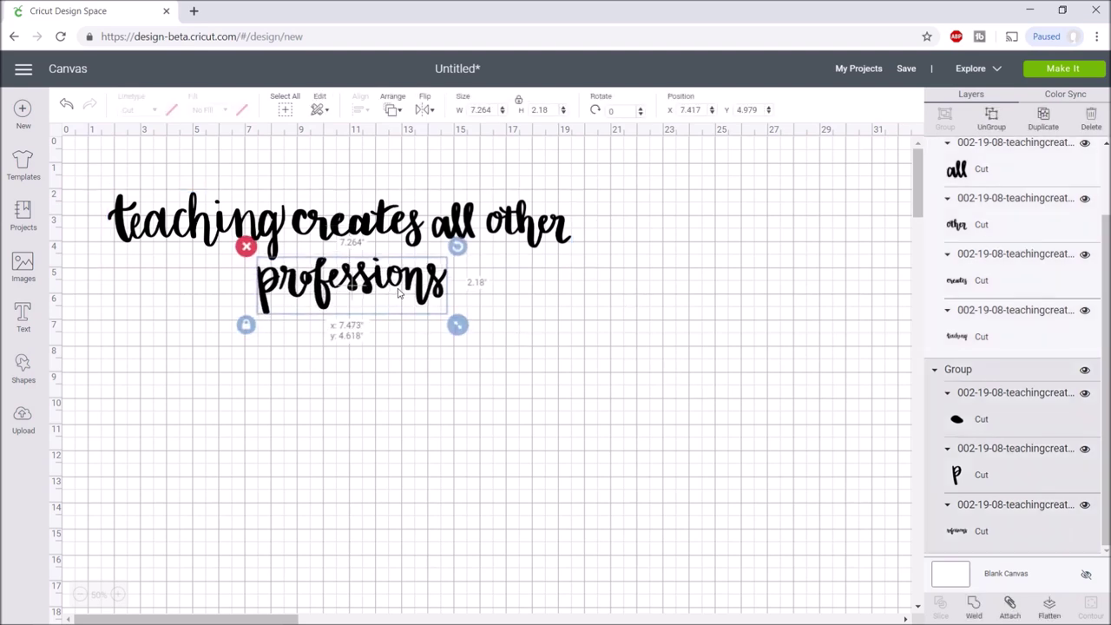
click(597, 338)
drag(711, 358, 58, 166)
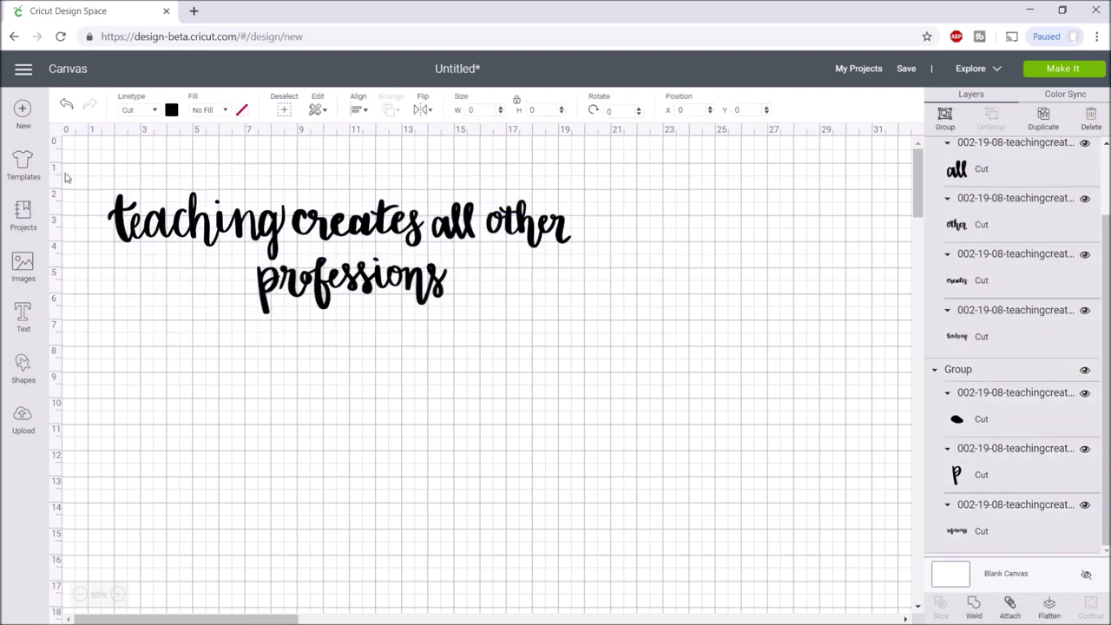
click(359, 111)
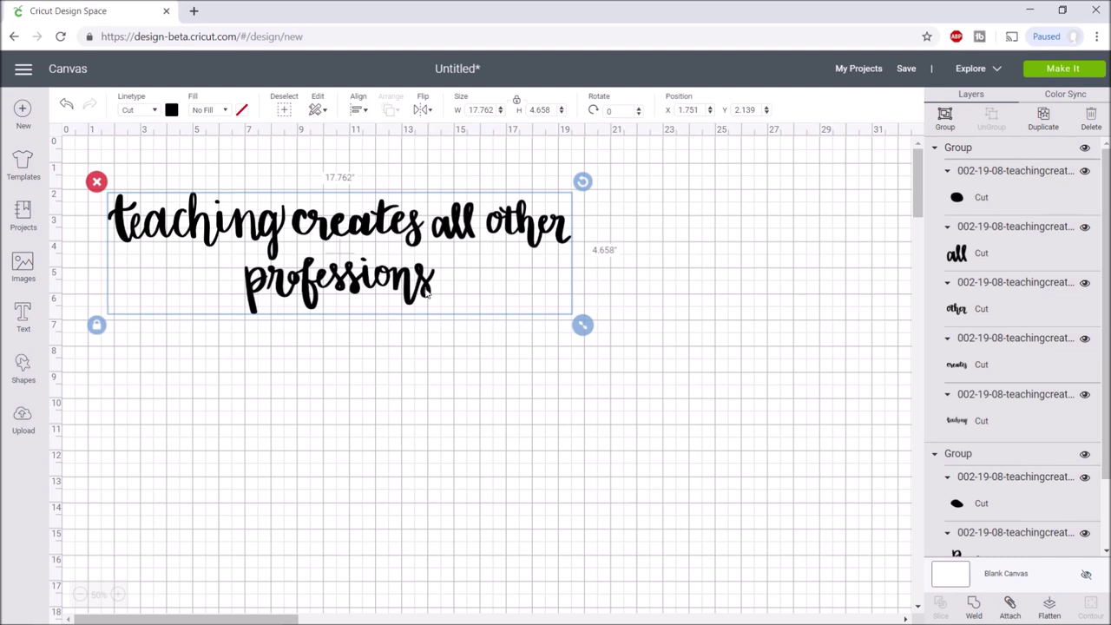
- Resize the whole quote to 2 inches tall
click(436, 380)
drag(666, 346, 103, 160)
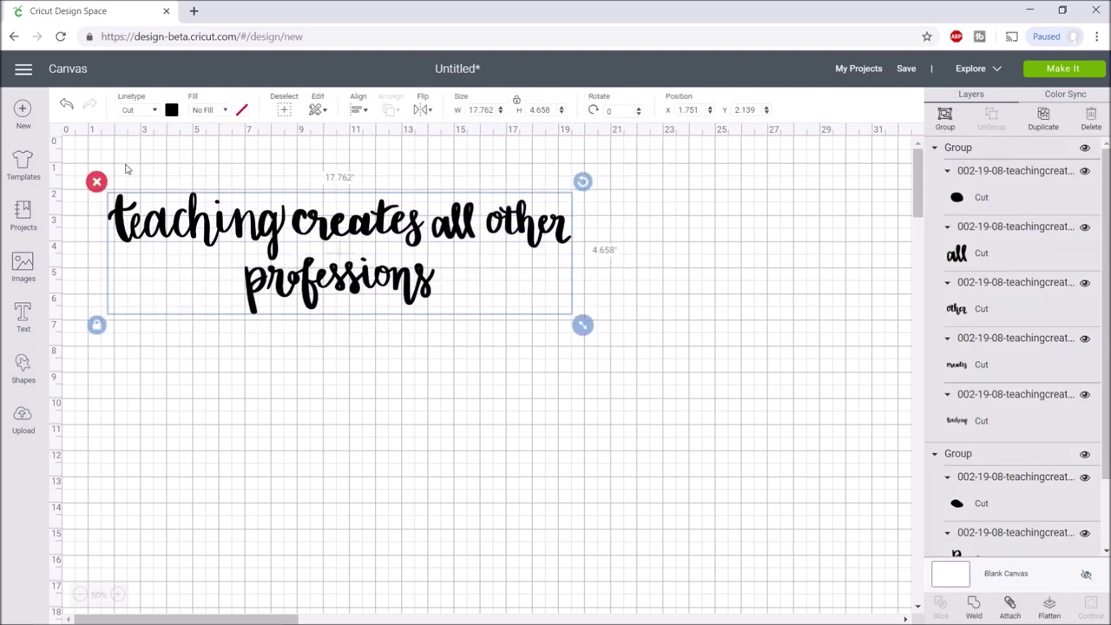
click(544, 111)
text(2)
key(Return)
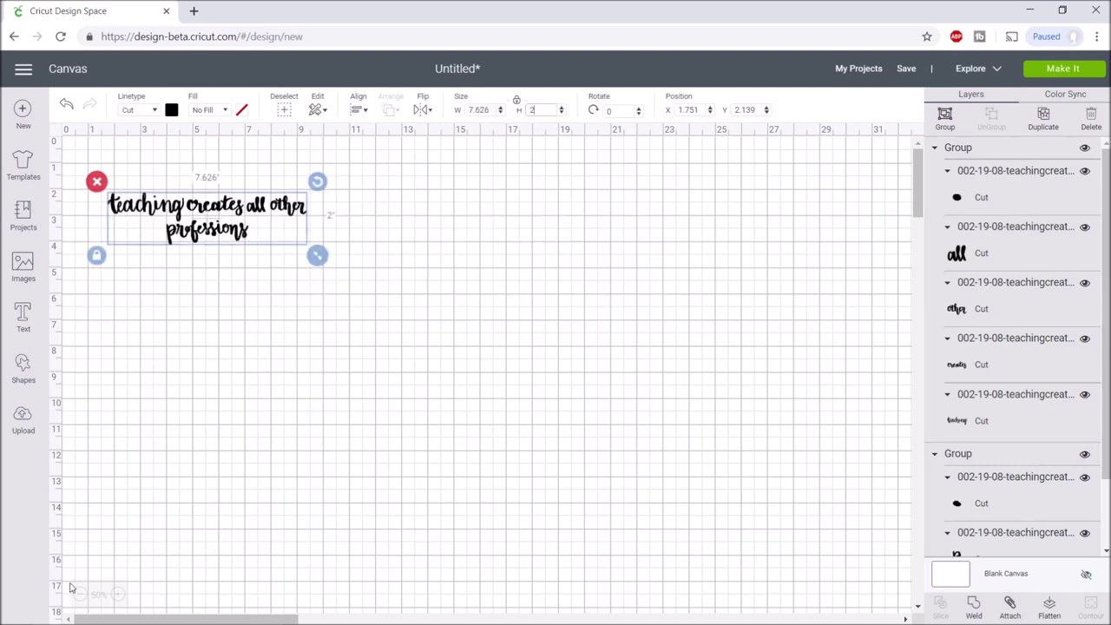
- Nudge the resized quote into place and attach all its pieces
click(119, 594)
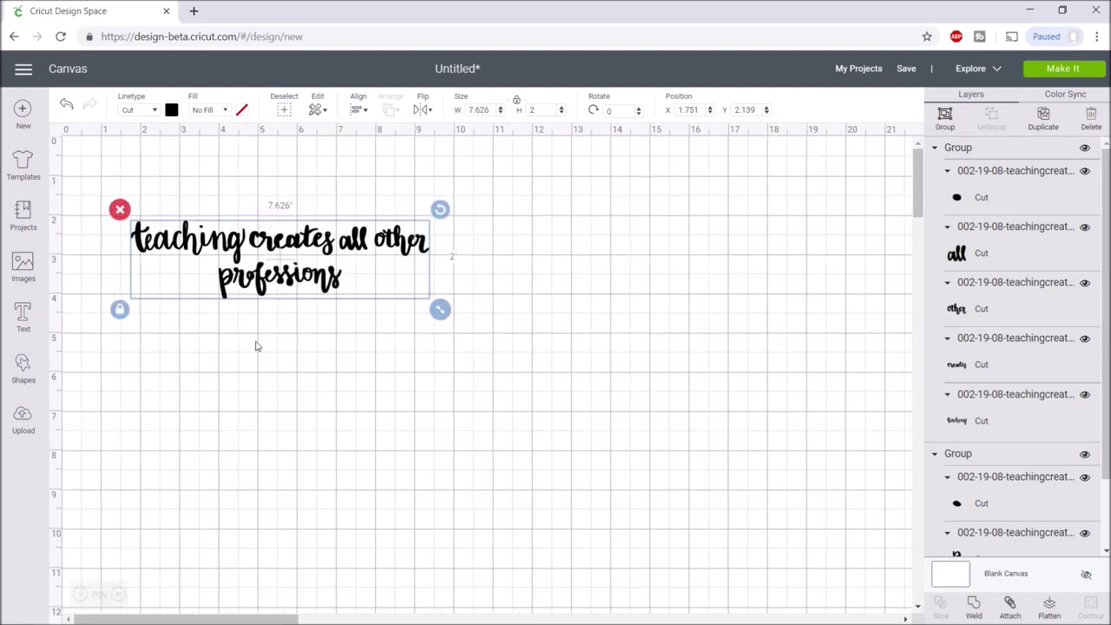
drag(277, 299, 287, 315)
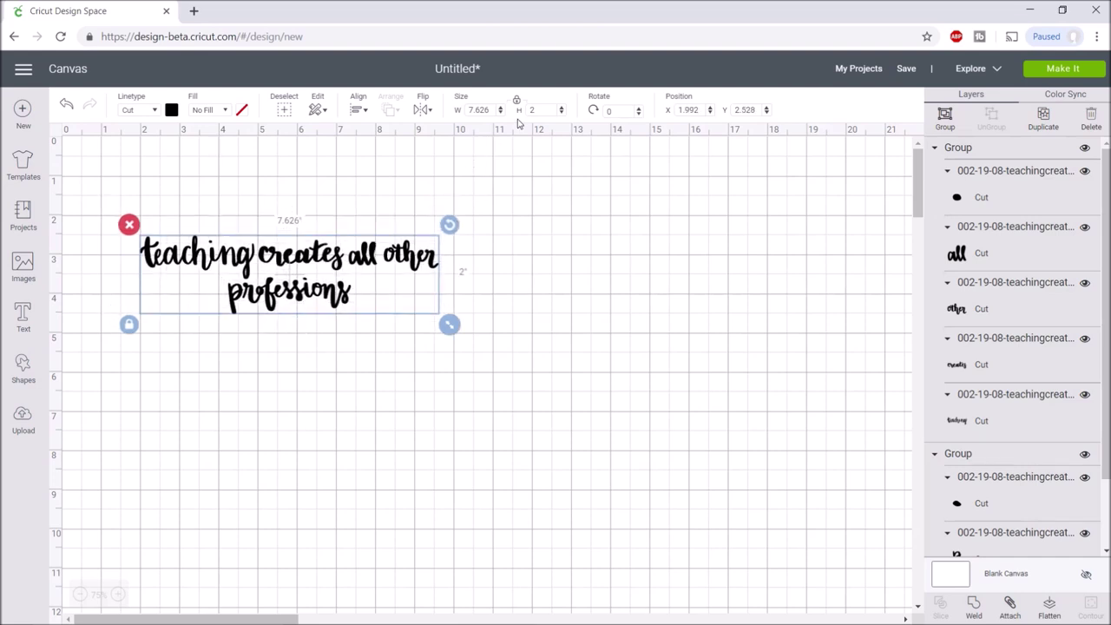
click(1010, 607)
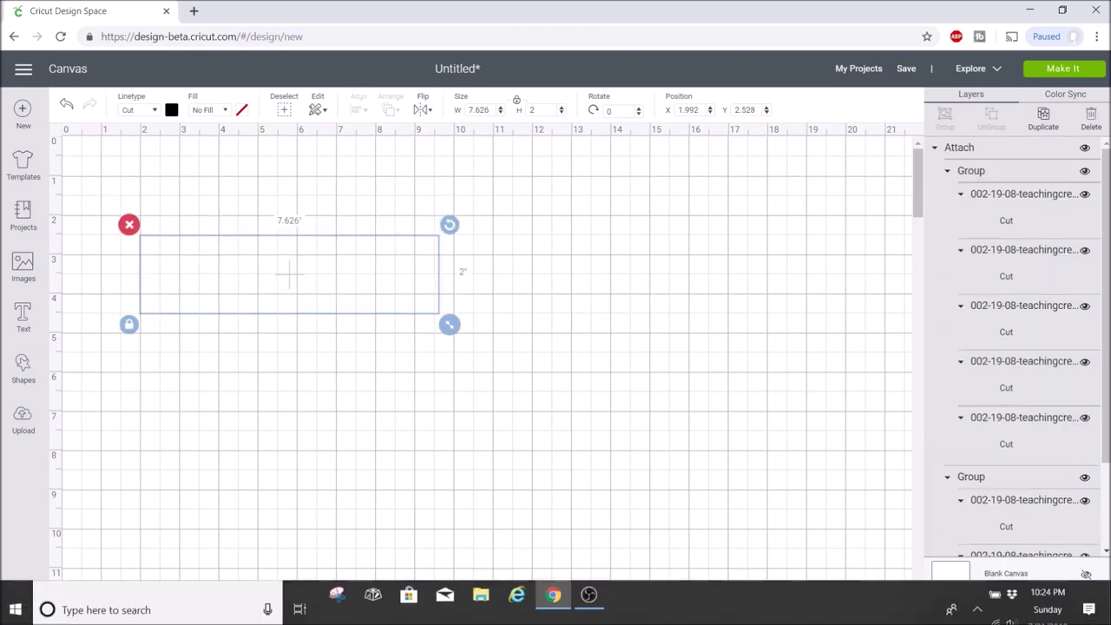
- Send the attached 2-inch quote to the cutting mats with Make It
click(1085, 67)
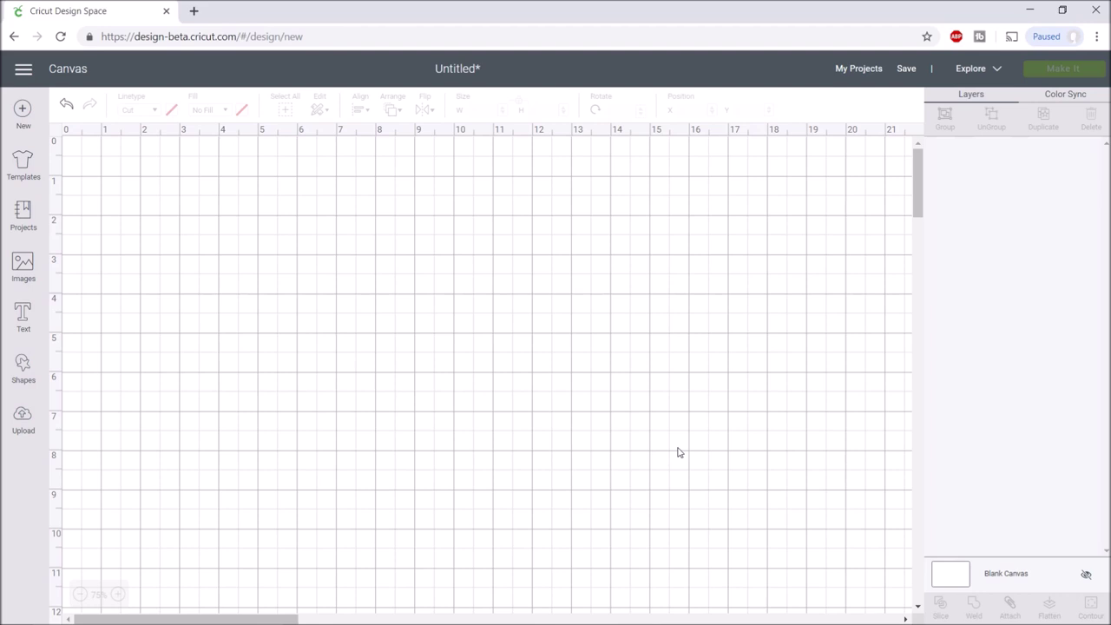
- Upload the beforeschoolfuel SVG and insert it onto the canvas at 9.287 × 11.5 in
click(35, 425)
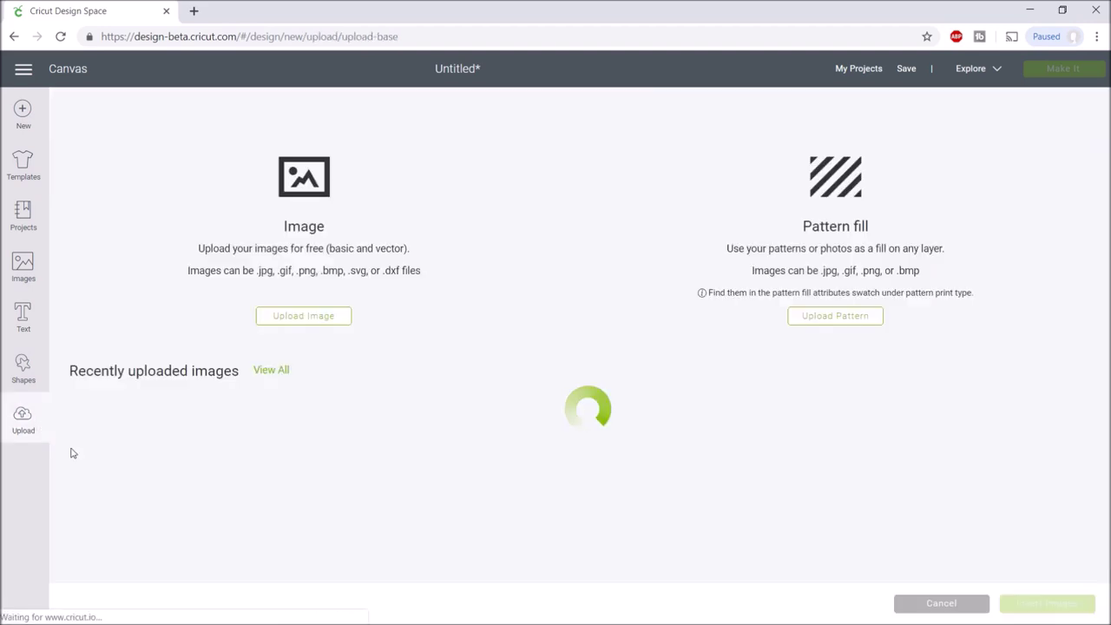
click(315, 318)
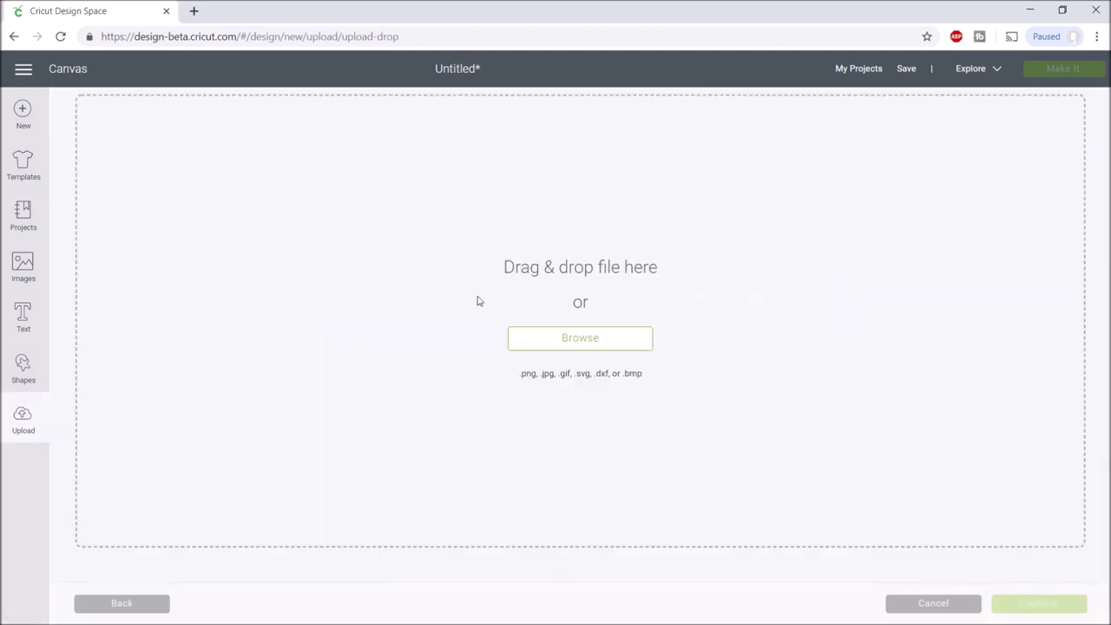
click(612, 344)
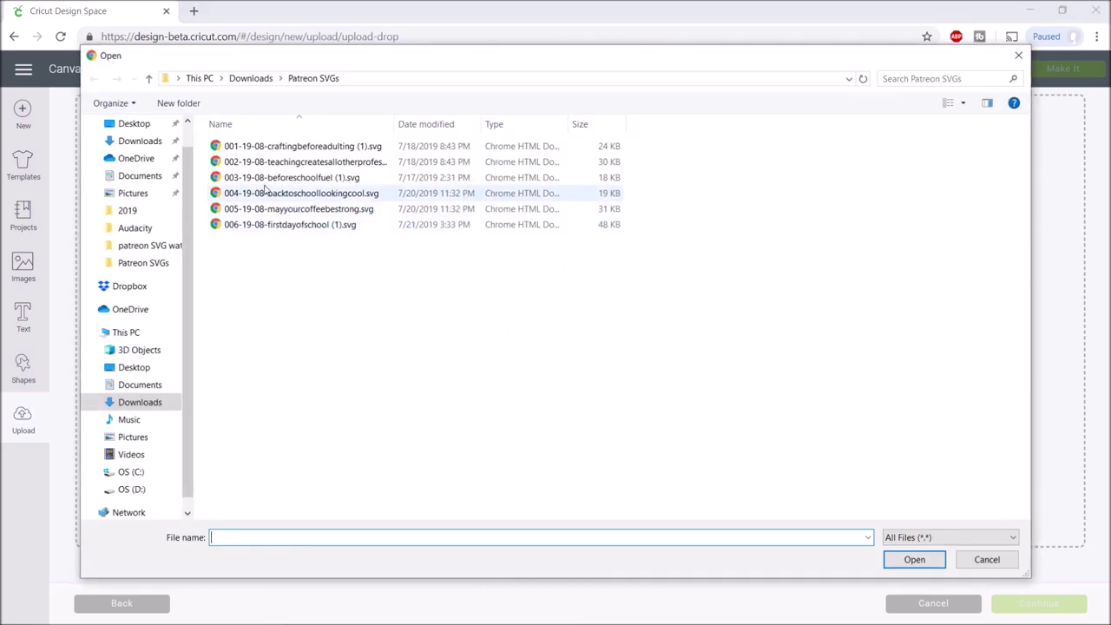
double_click(344, 178)
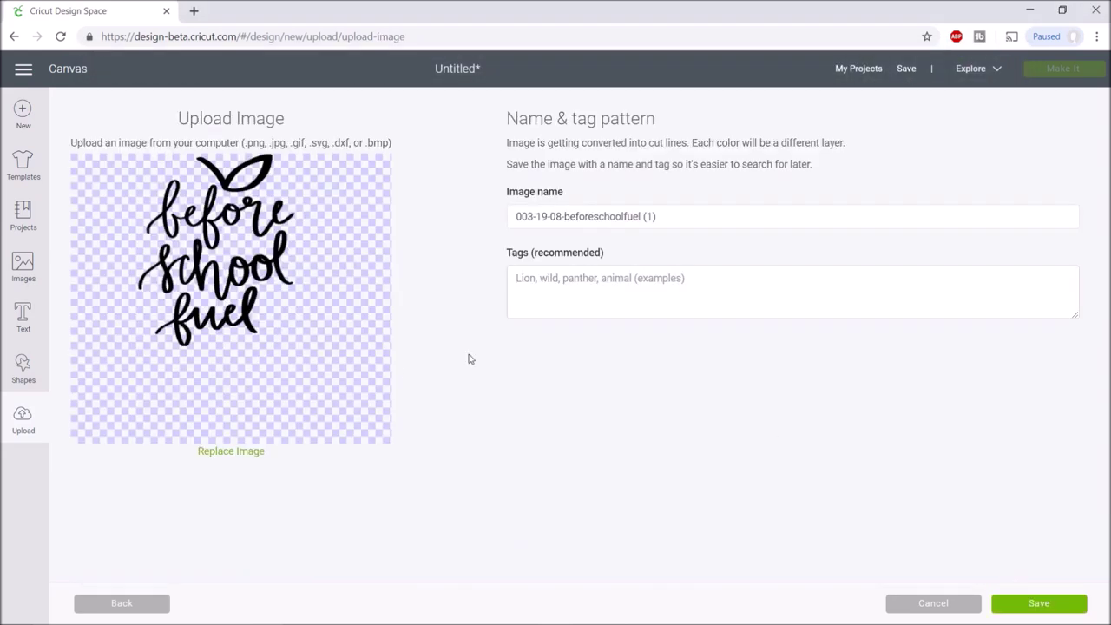
click(1003, 602)
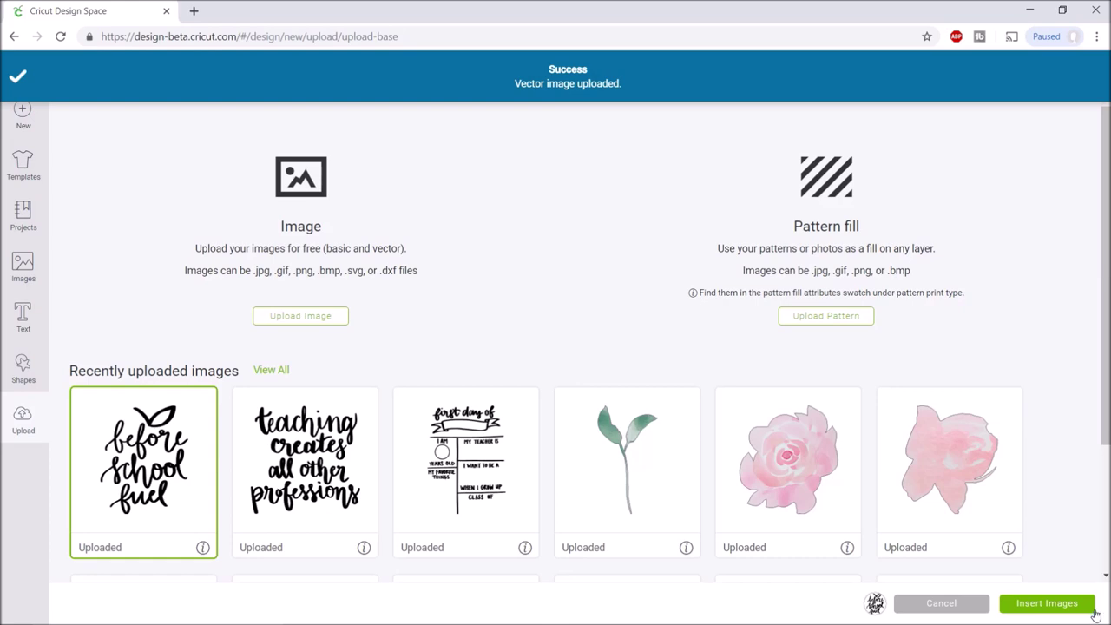
click(1091, 607)
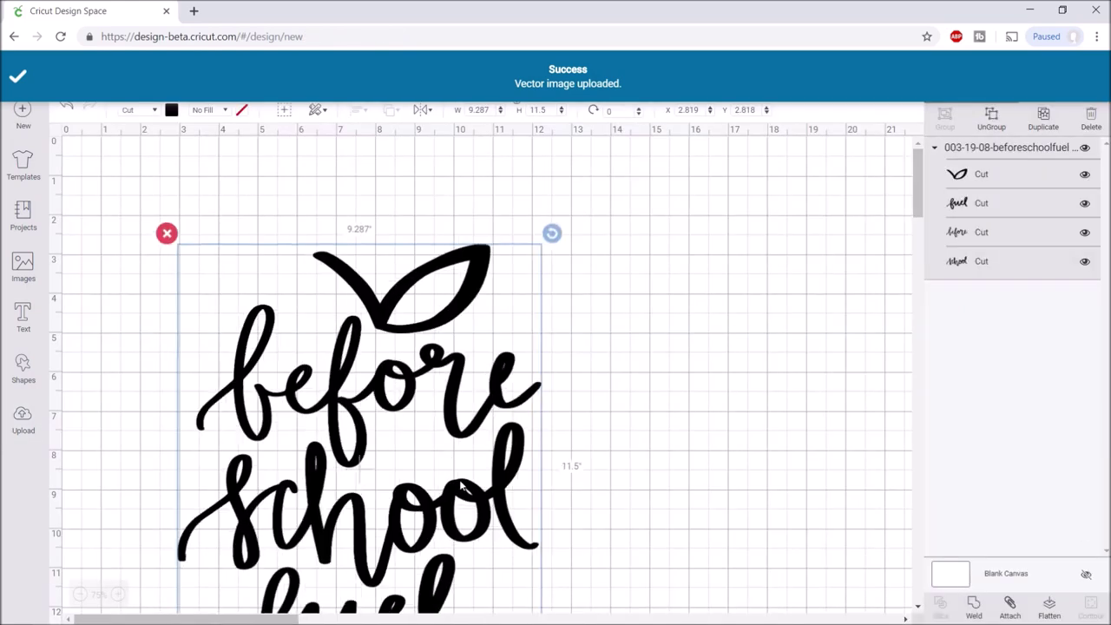
- Resize the apple design proportionally to 2.019 × 2.5 in and zoom in on it
drag(462, 486, 523, 401)
scroll(564, 495, down, 2)
drag(615, 552, 566, 491)
scroll(607, 433, up, 2)
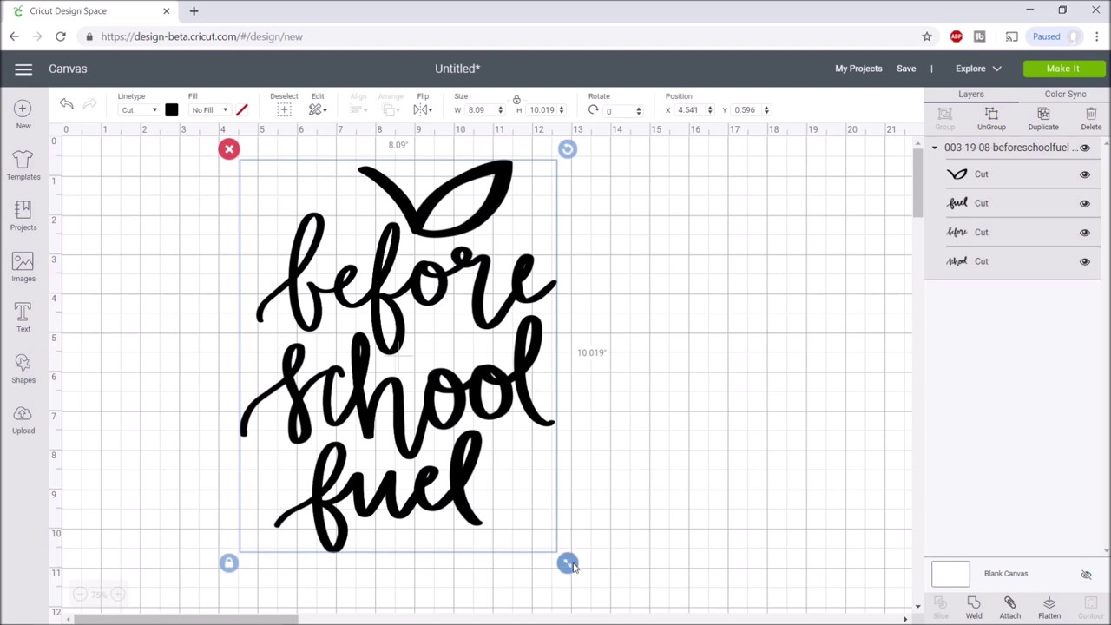
drag(568, 563, 492, 507)
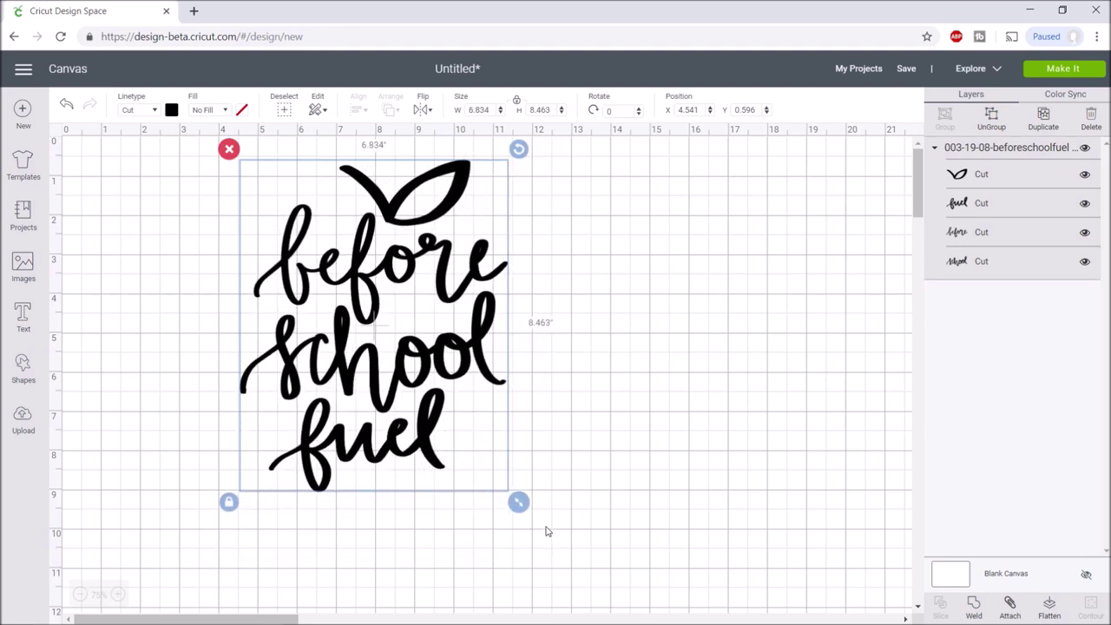
click(540, 110)
key(Return)
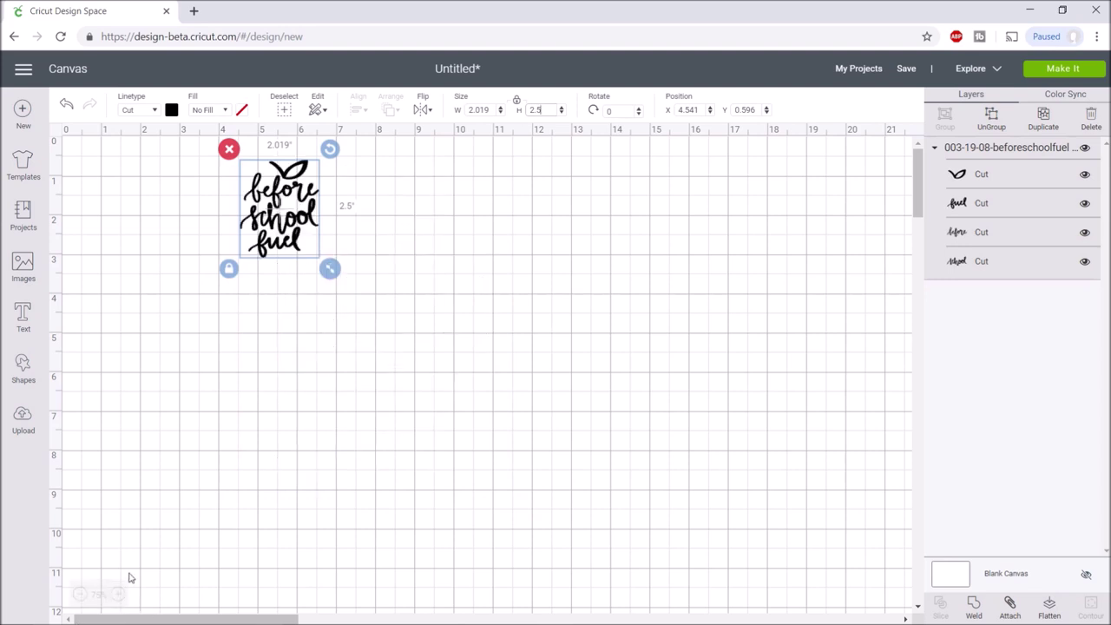
click(118, 594)
click(118, 593)
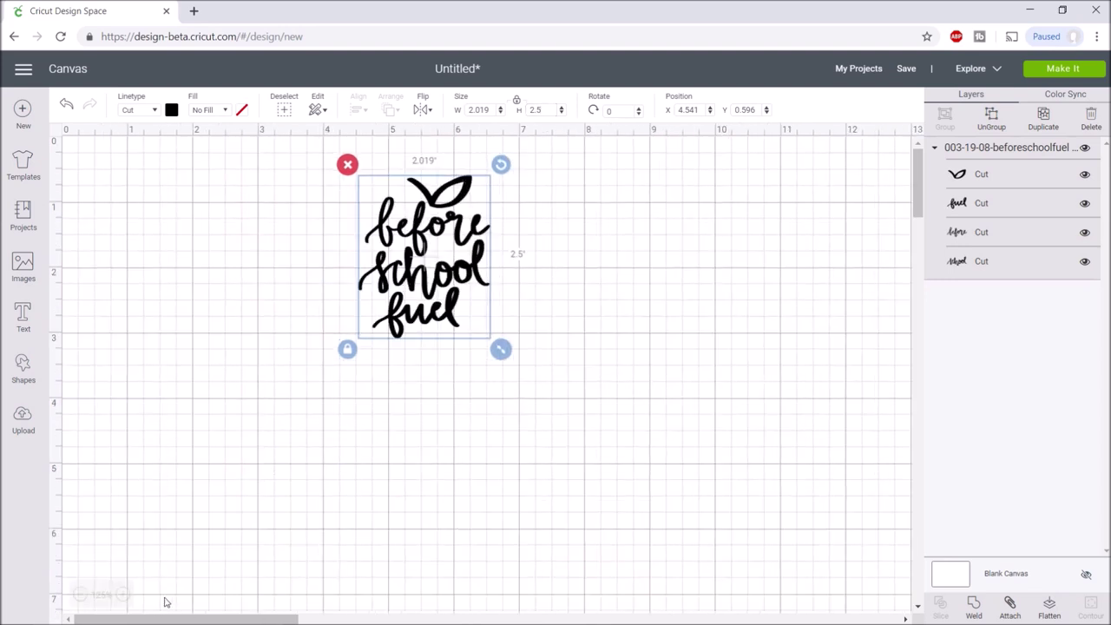
click(121, 595)
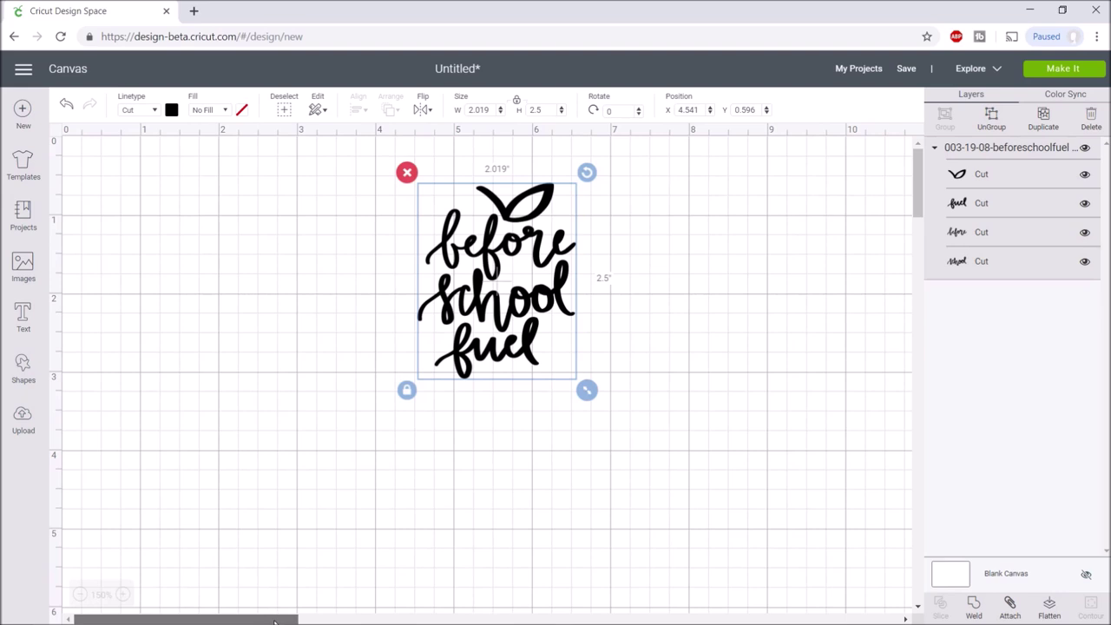
drag(286, 617, 324, 617)
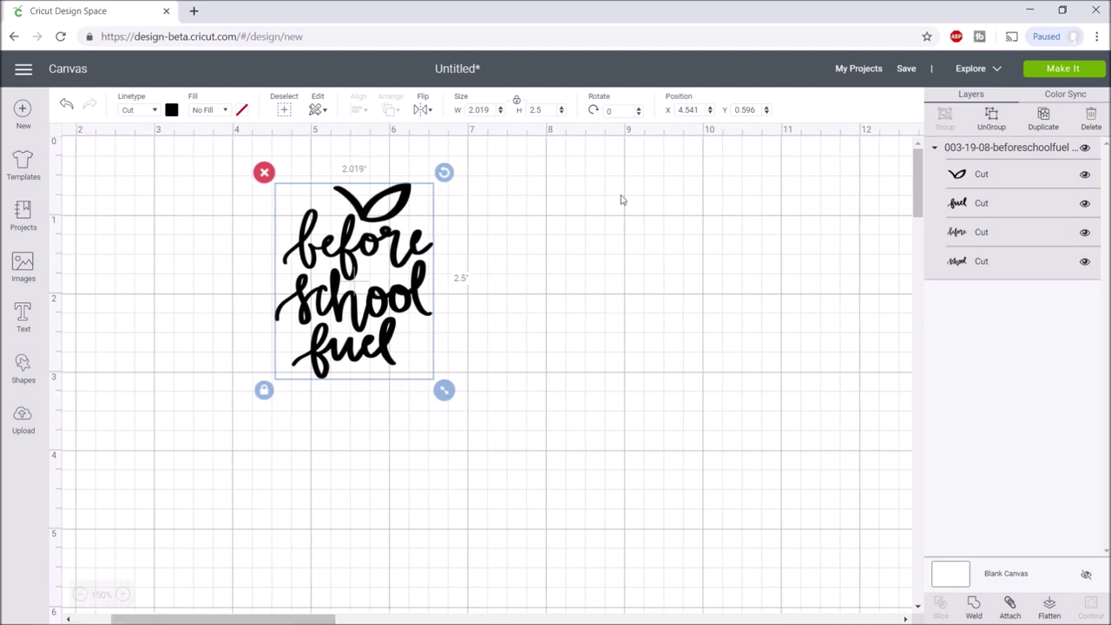
- Ungroup the design and color the apple leaf light green
click(996, 125)
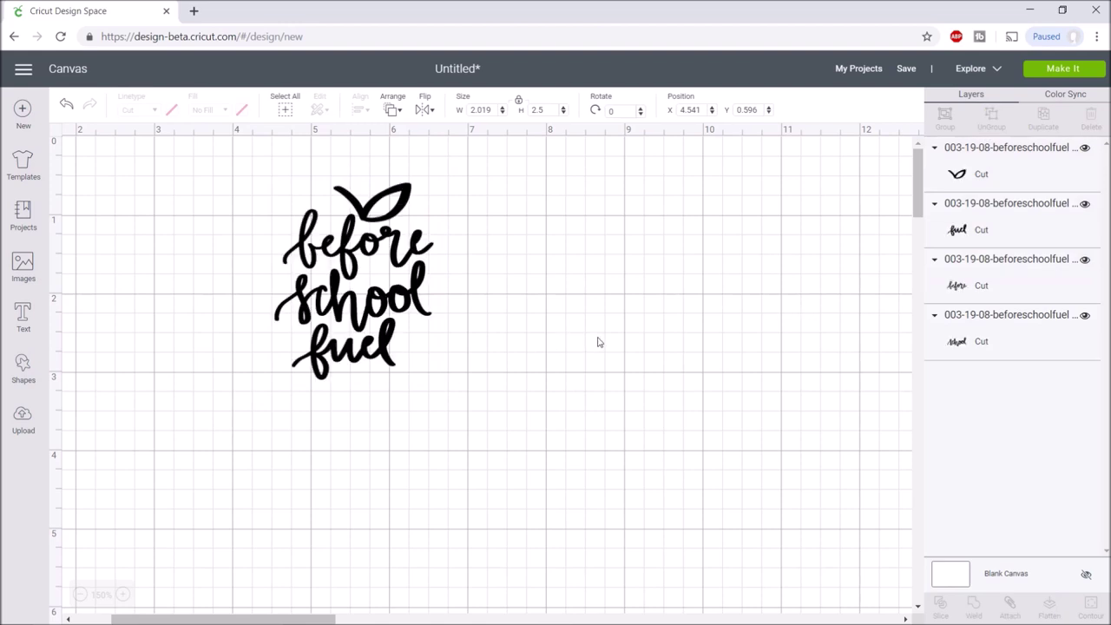
click(396, 204)
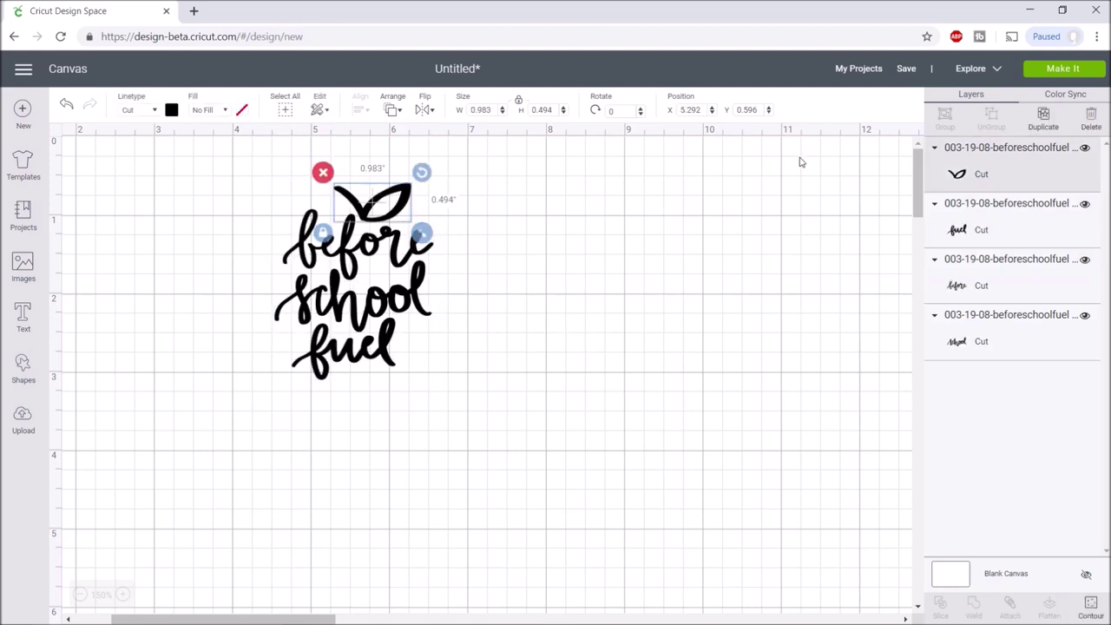
click(172, 110)
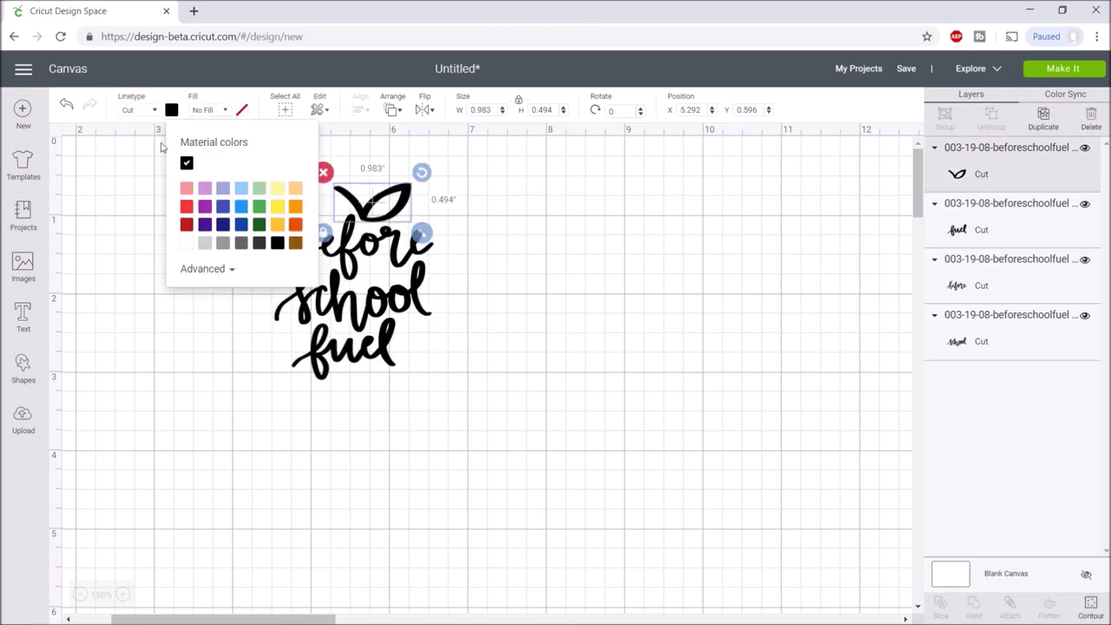
click(260, 190)
click(508, 357)
- Color the three 'before school fuel' word layers red and attach them together
drag(446, 415, 268, 241)
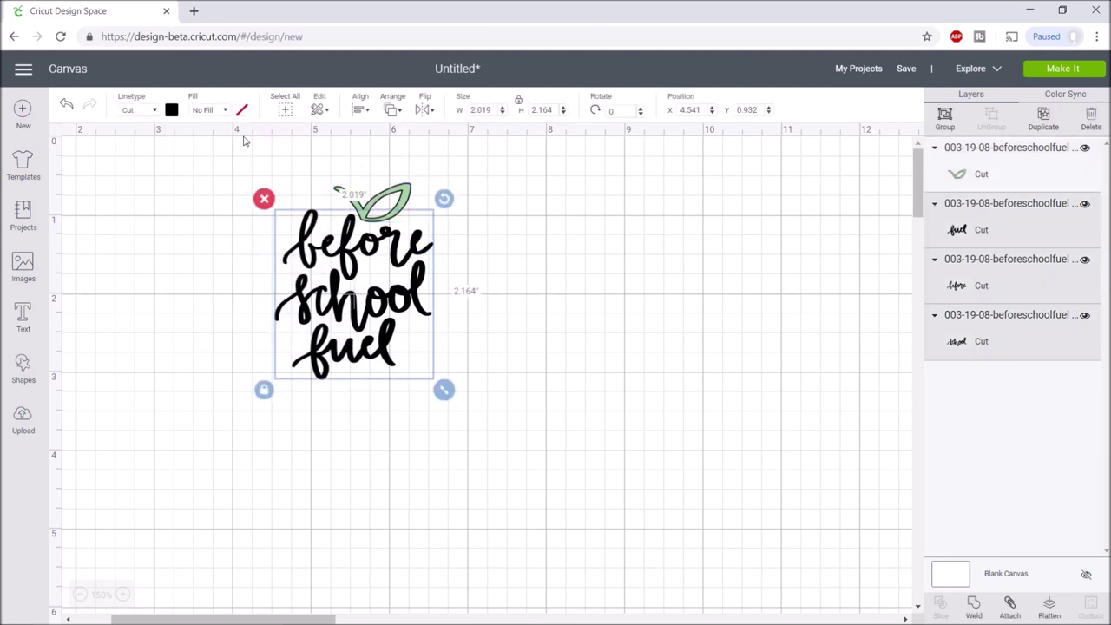
click(172, 110)
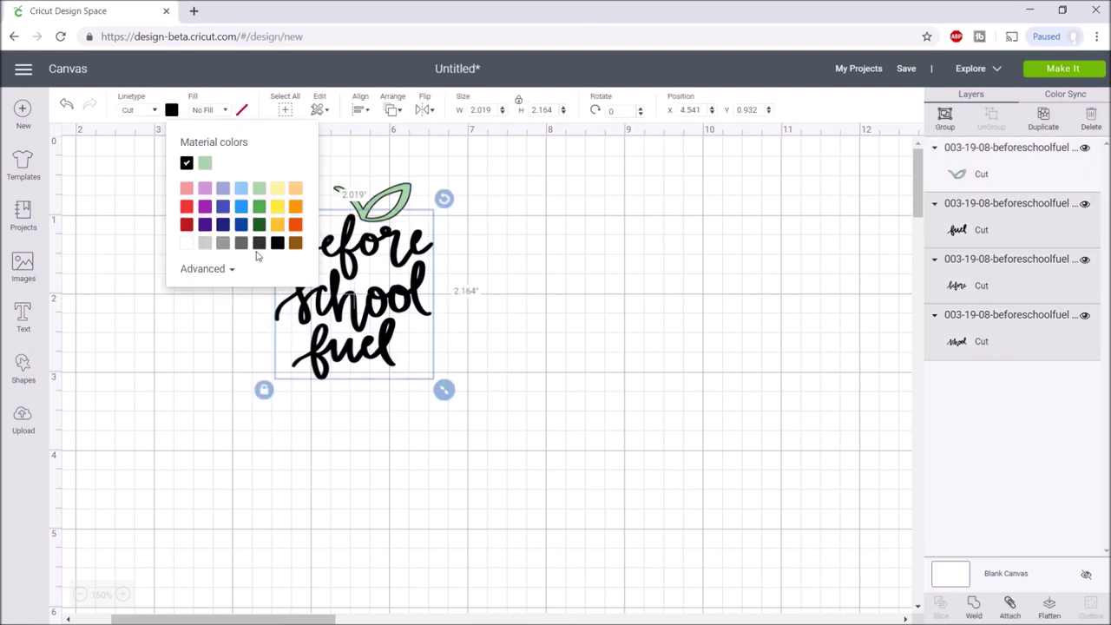
click(184, 208)
click(624, 319)
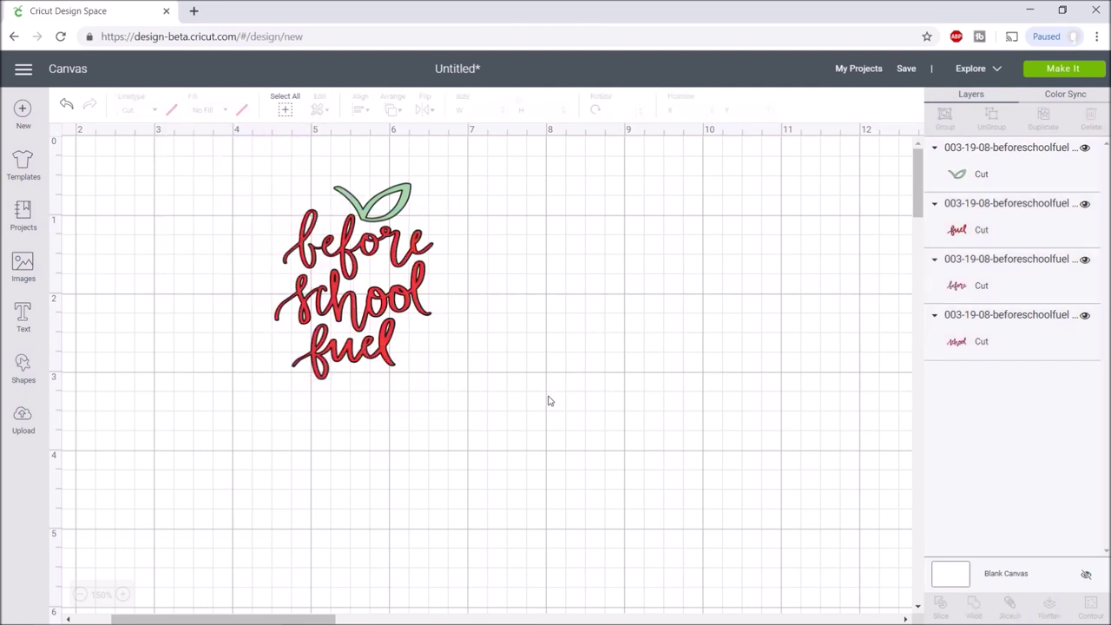
drag(496, 399, 262, 250)
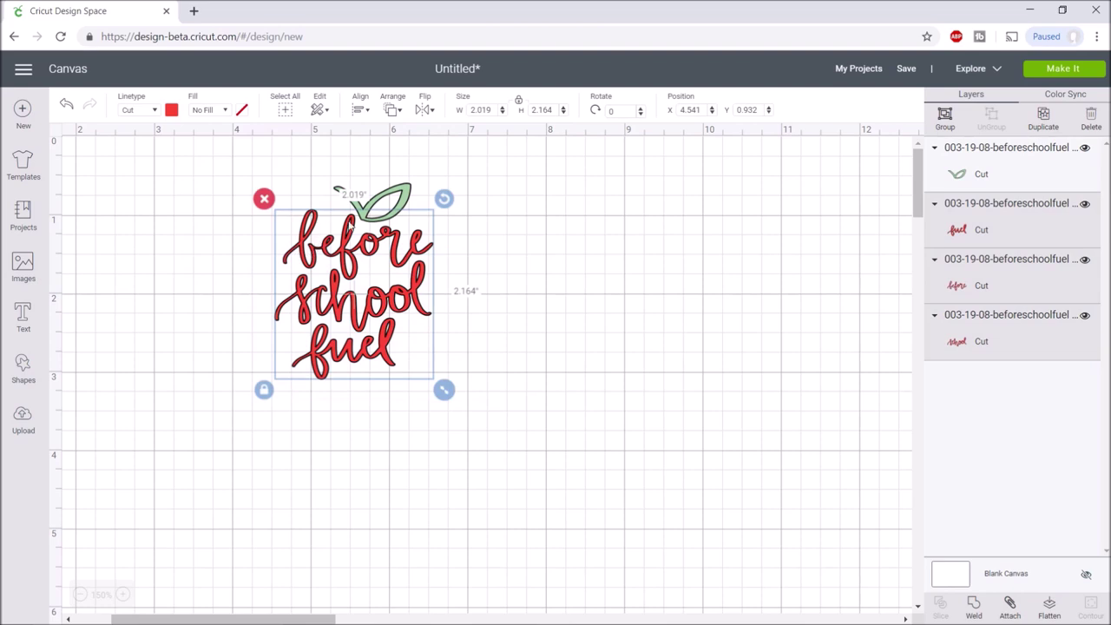
click(1009, 607)
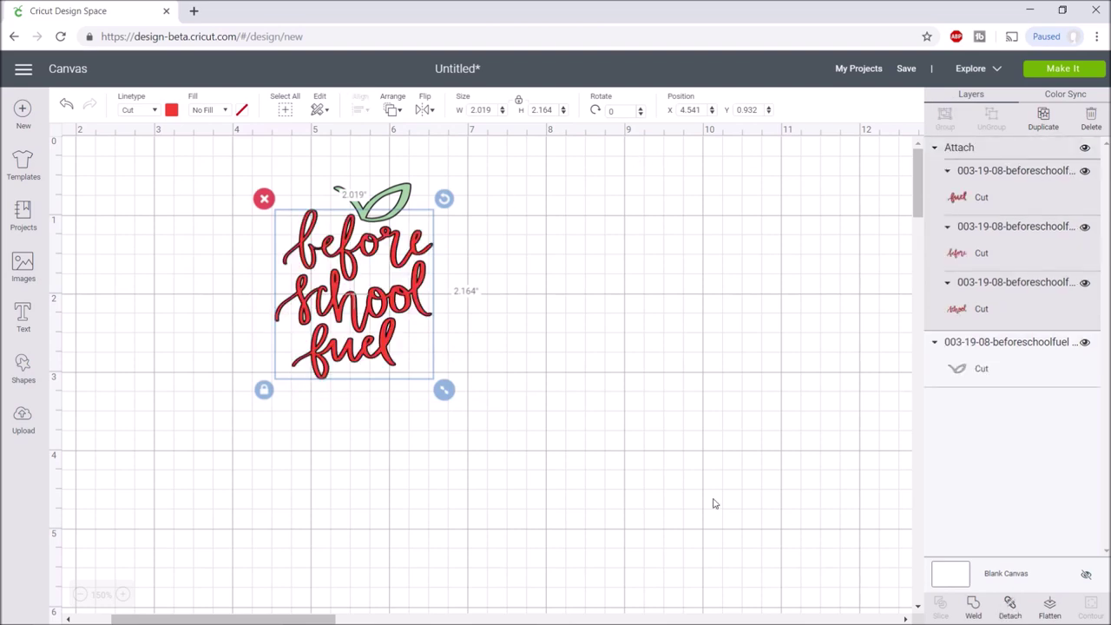
click(712, 383)
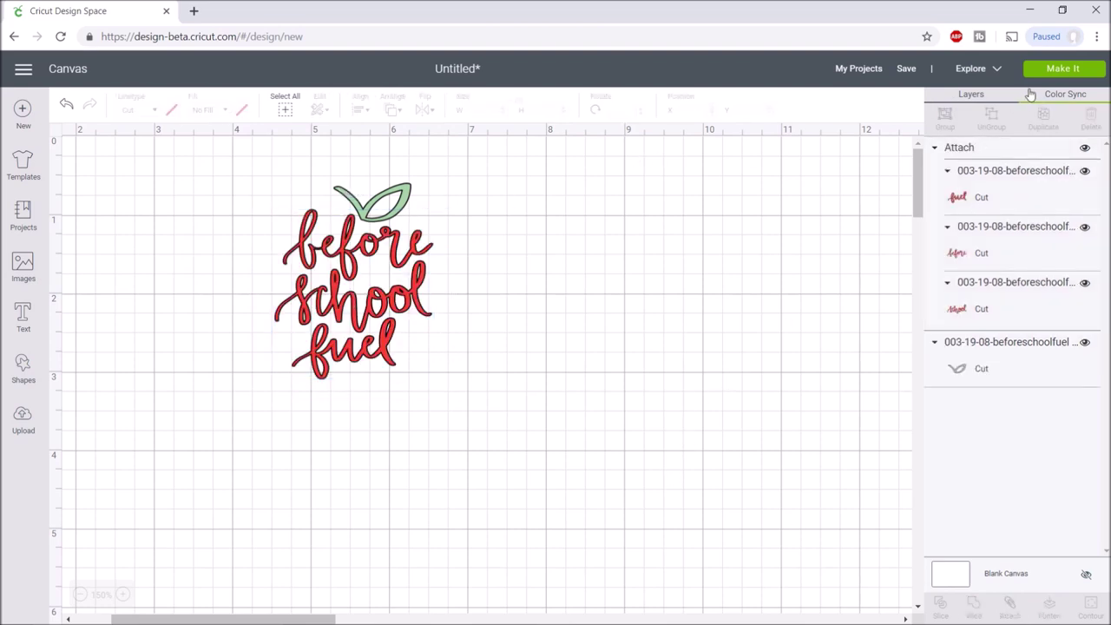
- Review the red lettering and green leaf mats, then proceed to Vinyl cutting setup
click(1050, 70)
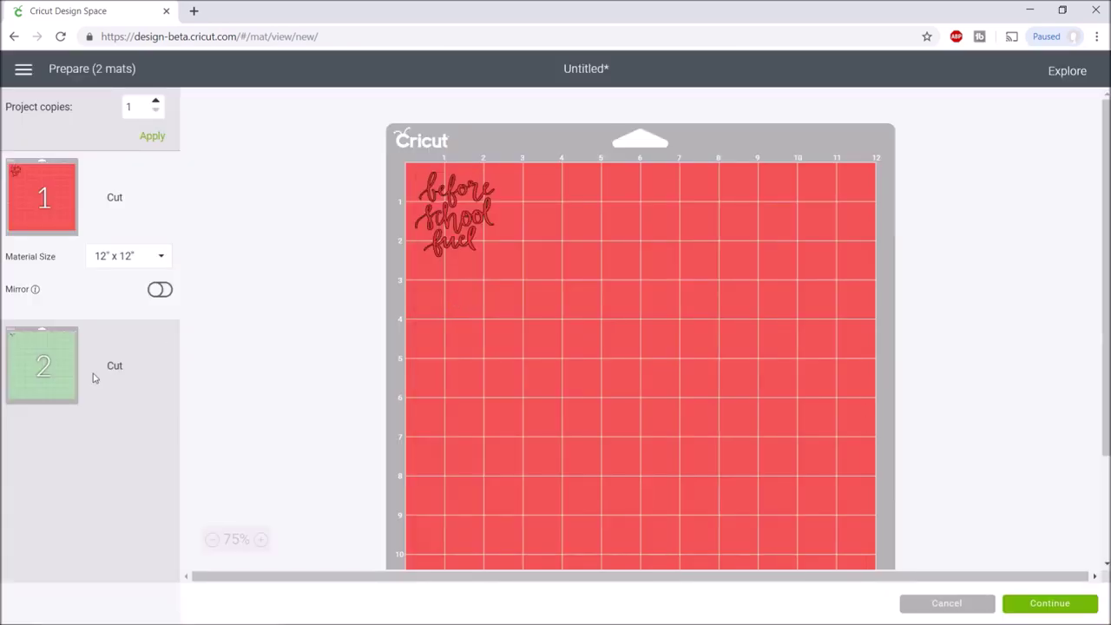
click(97, 379)
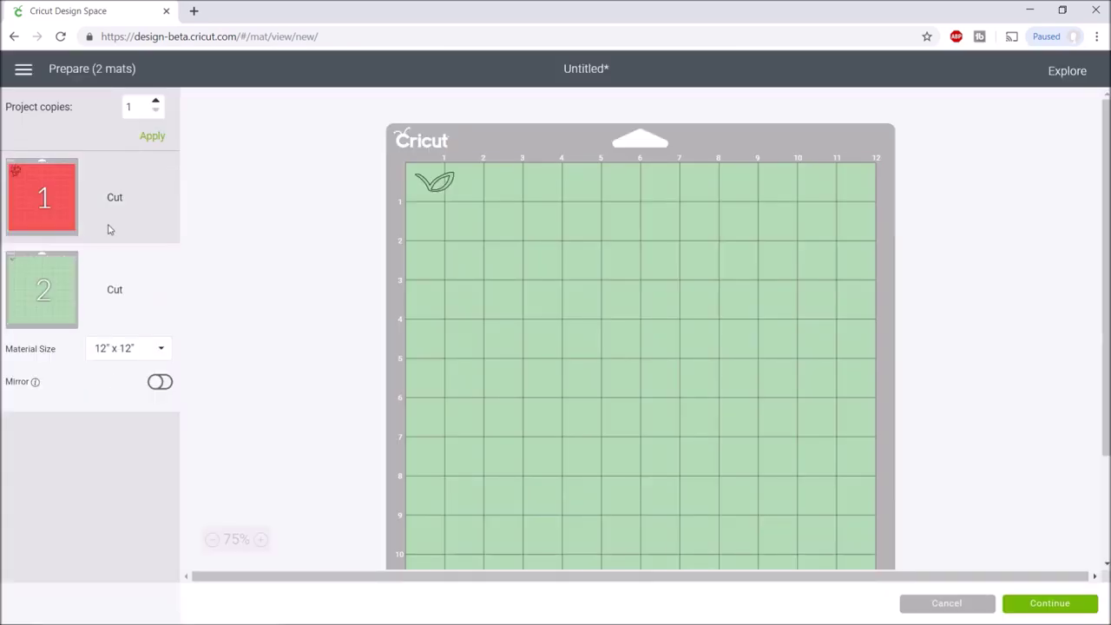
click(139, 231)
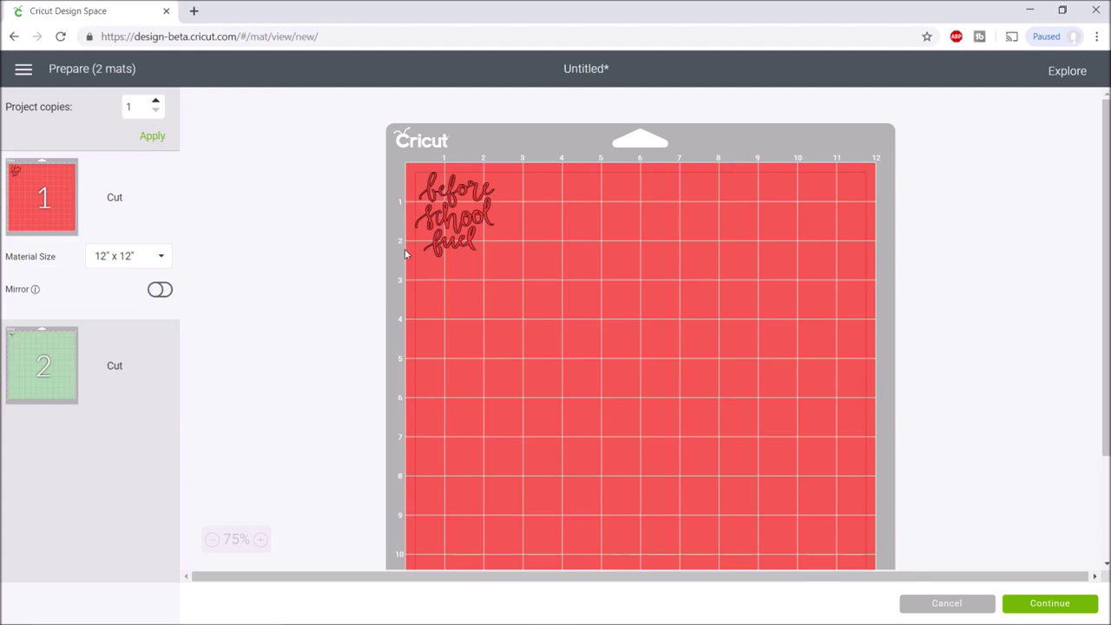
click(112, 388)
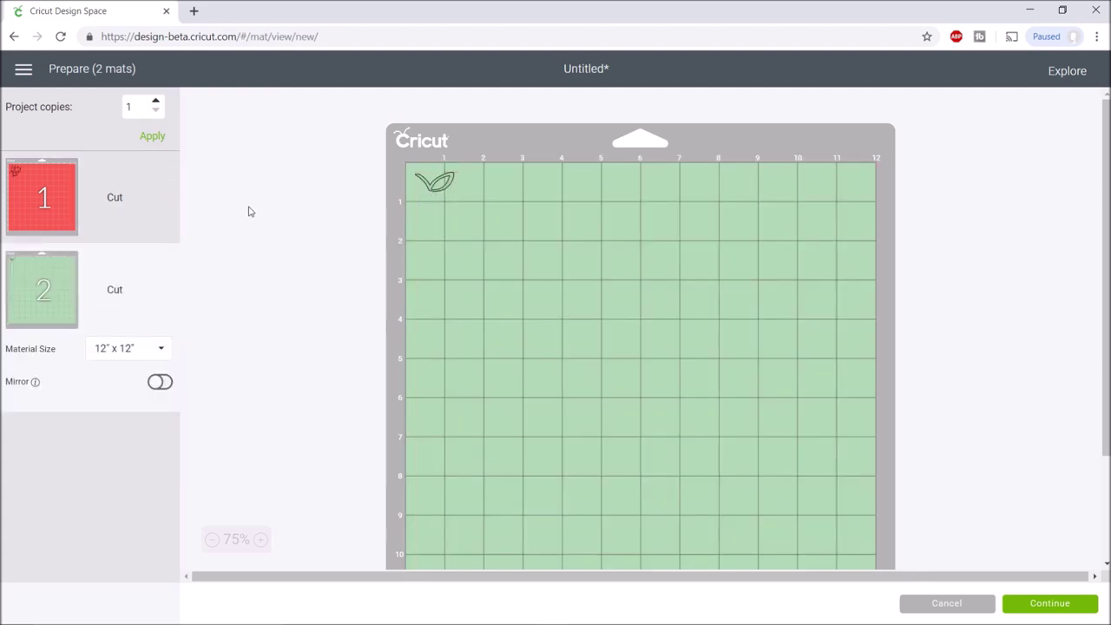
click(119, 206)
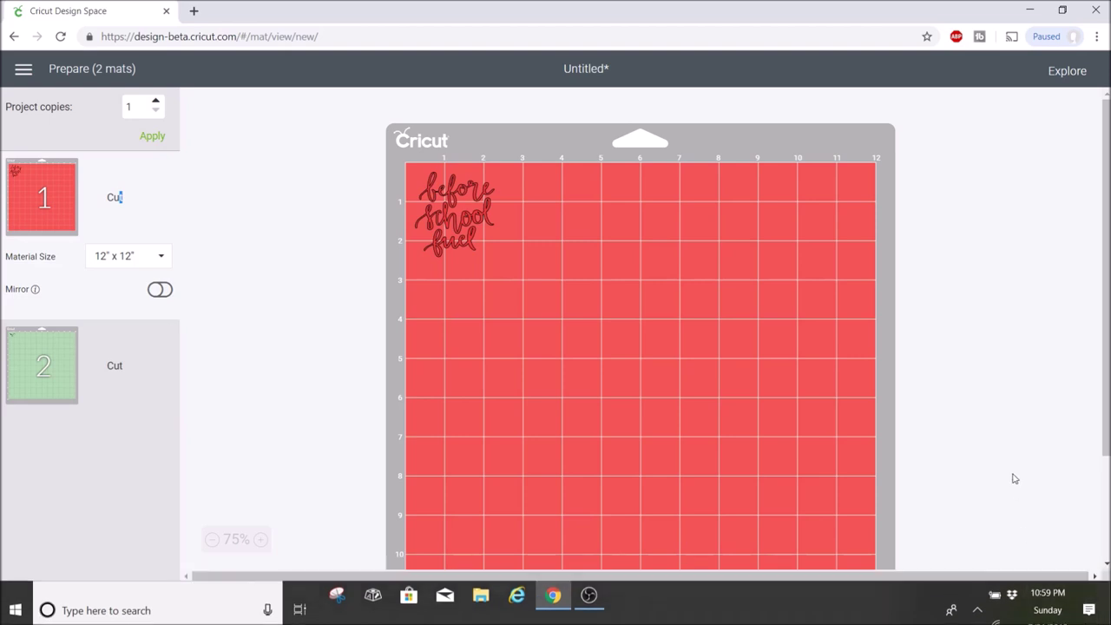
click(1044, 602)
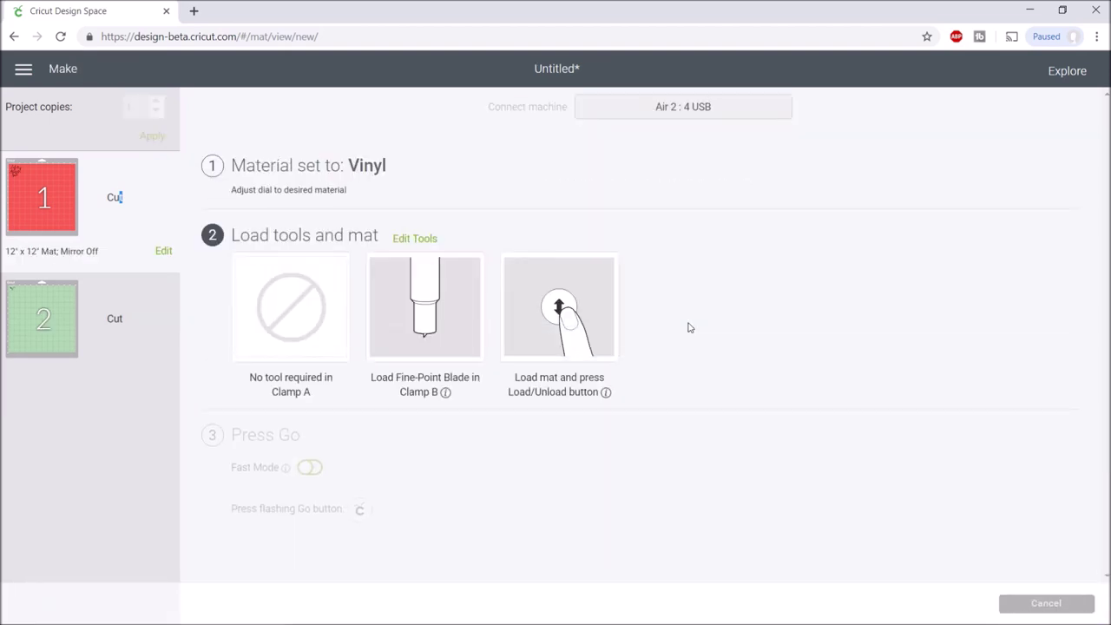